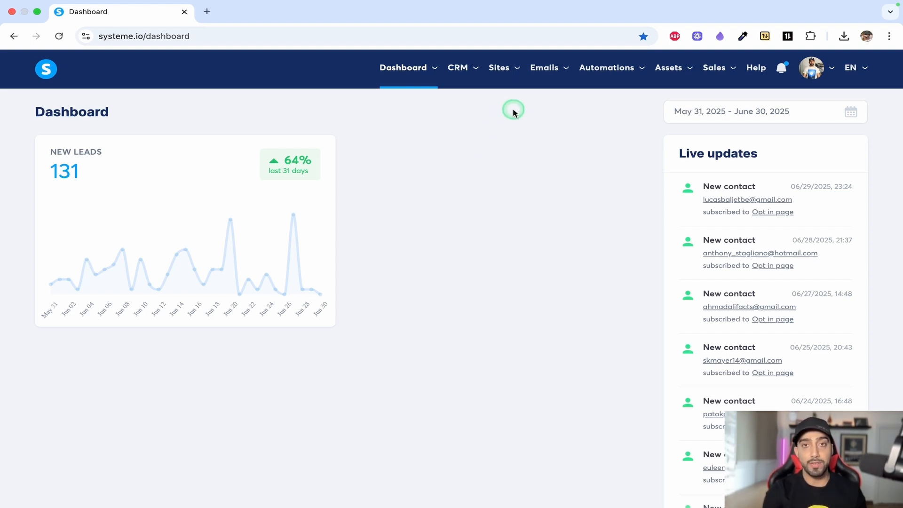
Step: Create a sales funnel named "youtube" with the goal Build an audience, and open it from the funnels list
{"action": "left_click", "coordinate": [518, 70]}
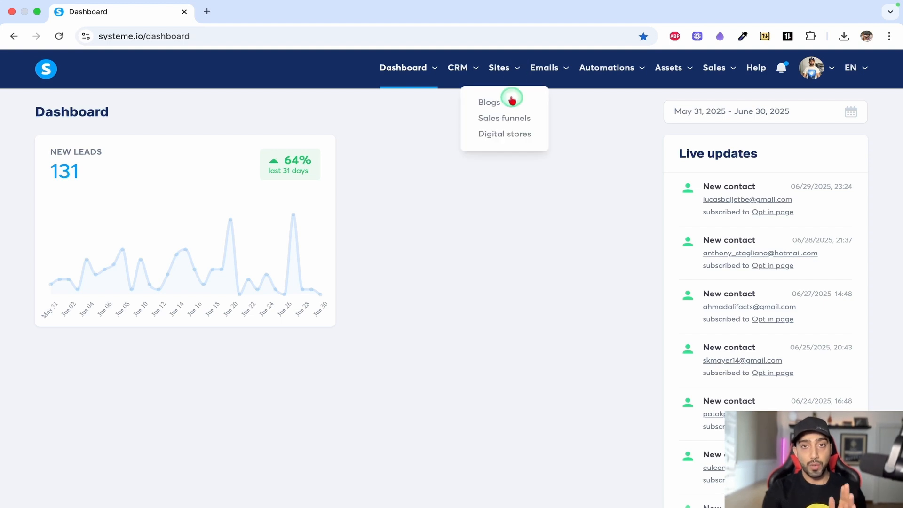
{"action": "left_click", "coordinate": [511, 119]}
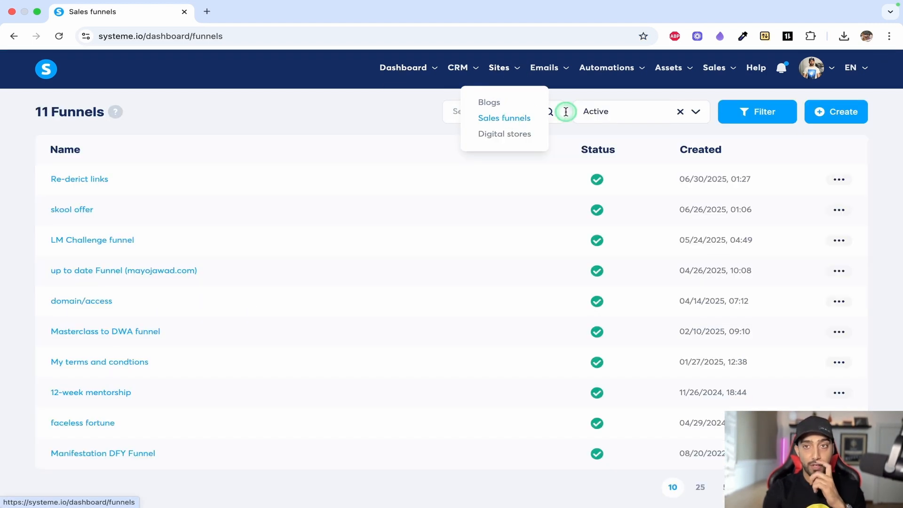
{"action": "left_click", "coordinate": [832, 119]}
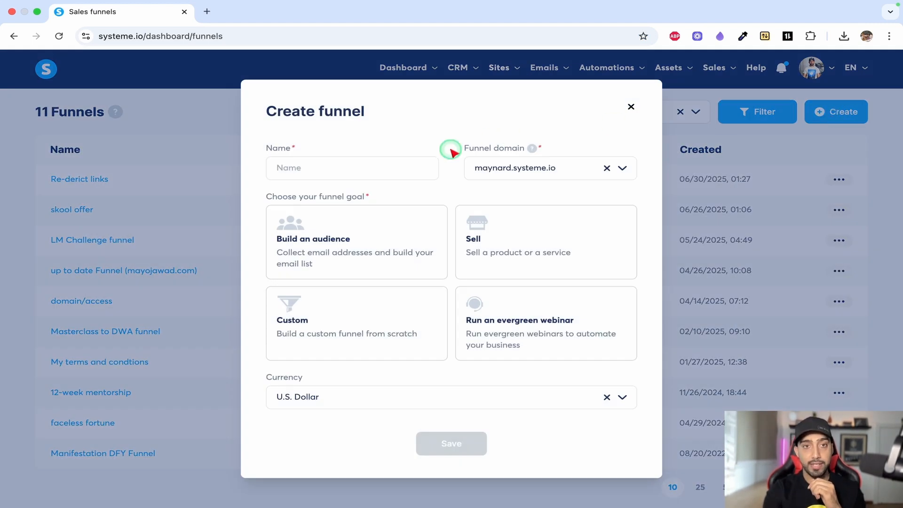
{"action": "left_click", "coordinate": [394, 170]}
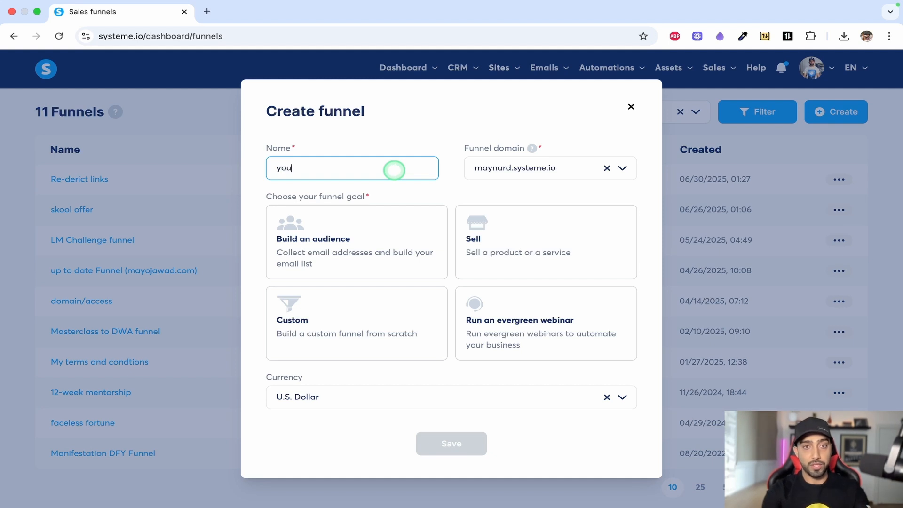
{"action": "type", "text": "youtube"}
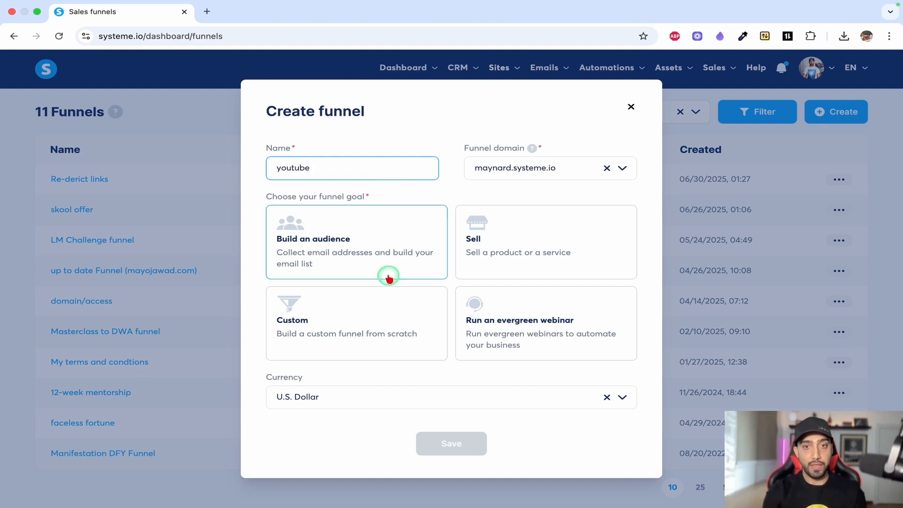
{"action": "left_click", "coordinate": [398, 260]}
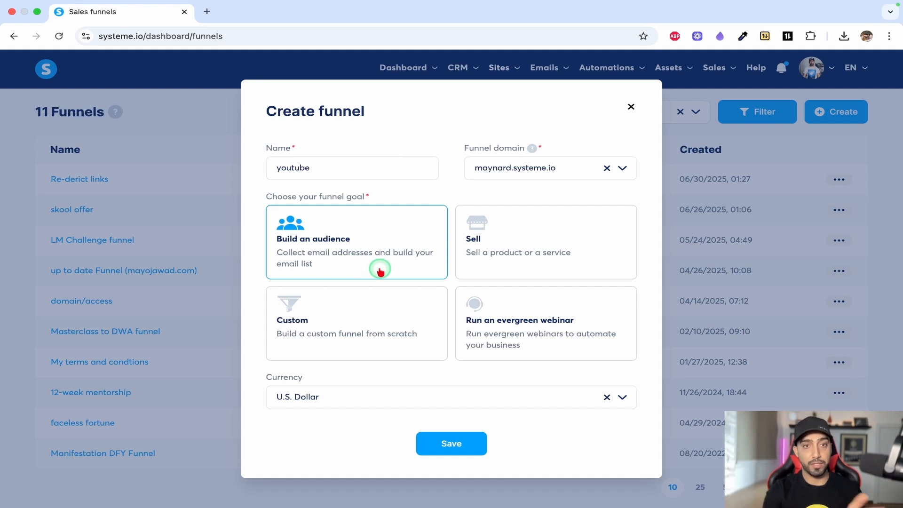
{"action": "left_click", "coordinate": [469, 449]}
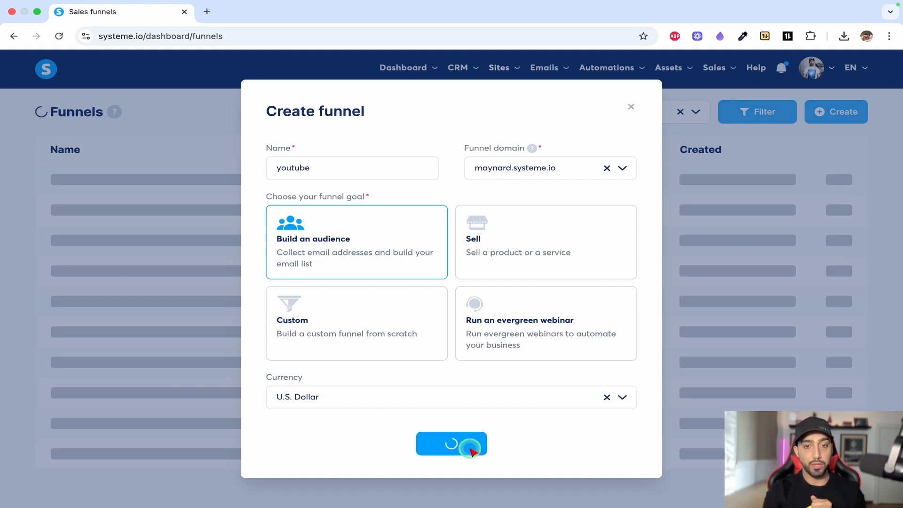
{"action": "left_click", "coordinate": [75, 181]}
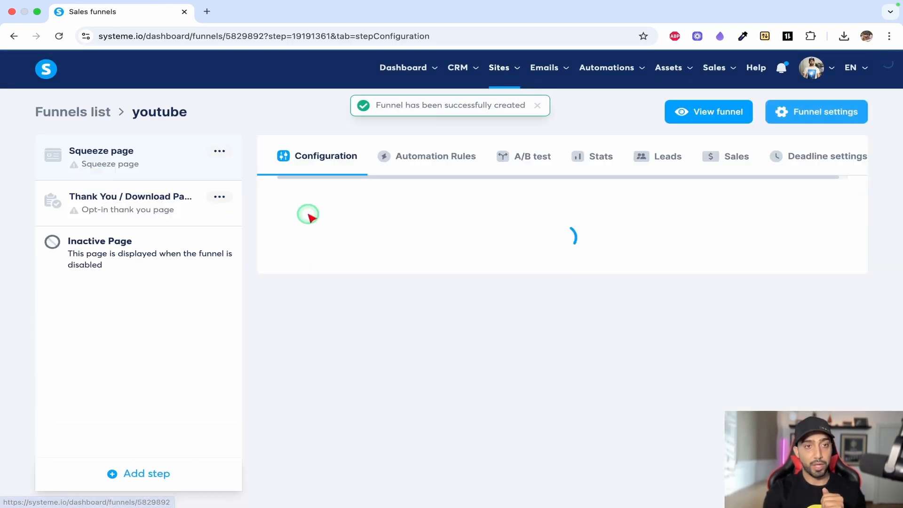
Step: Add a funnel step named "opt-in" of type Squeeze page, set to start from scratch
{"action": "scroll", "coordinate": [591, 301], "scroll_direction": "down", "scroll_amount": 14}
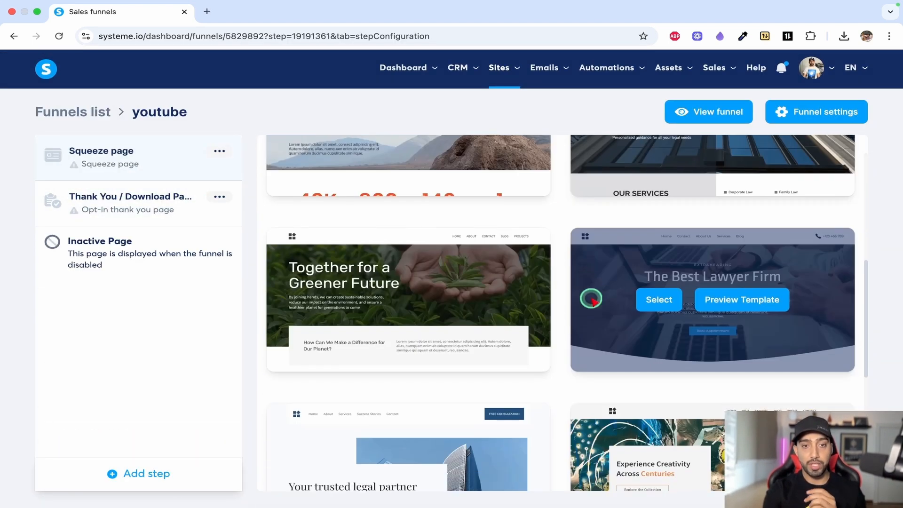
{"action": "scroll", "coordinate": [591, 301], "scroll_direction": "up", "scroll_amount": 14}
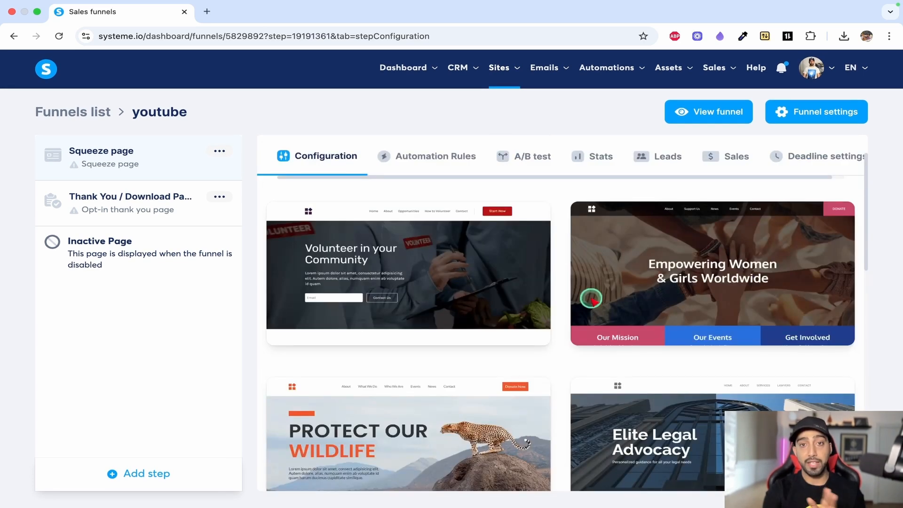
{"action": "mouse_move", "coordinate": [592, 299]}
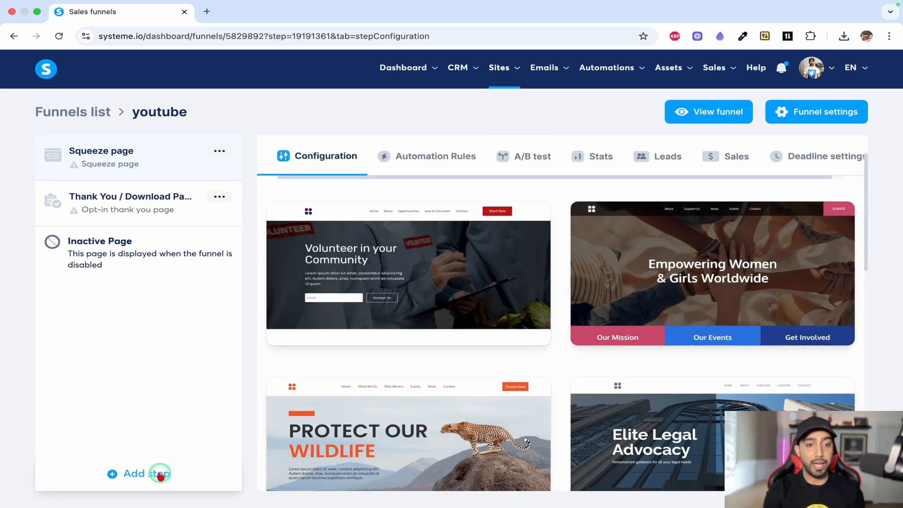
{"action": "left_click", "coordinate": [156, 475]}
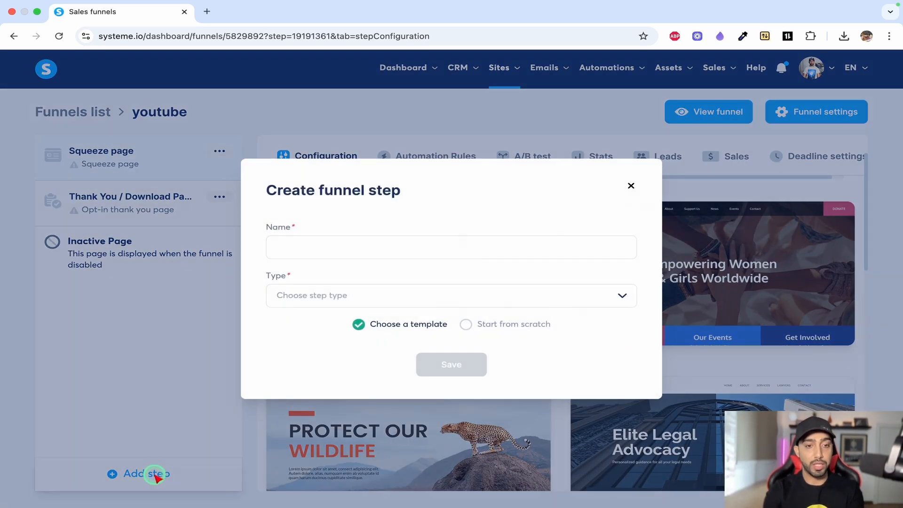
{"action": "left_click", "coordinate": [470, 325]}
{"action": "left_click", "coordinate": [308, 257]}
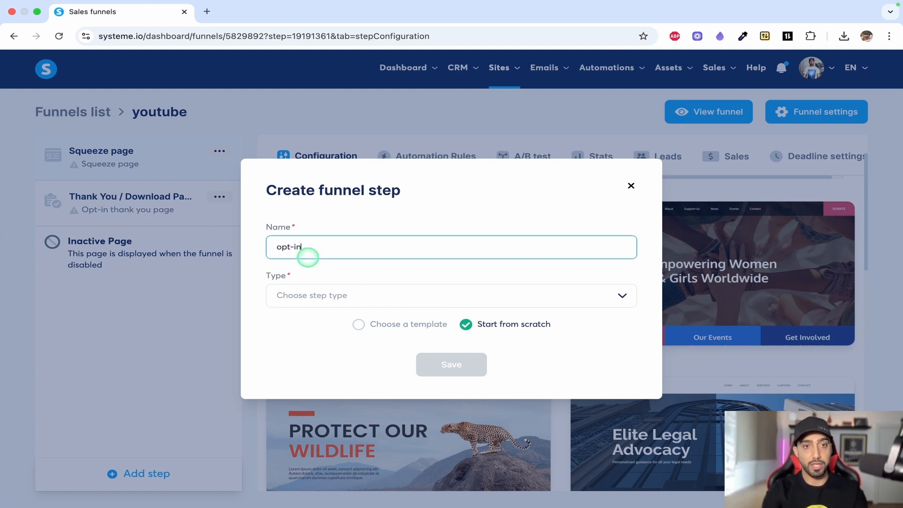
{"action": "left_click", "coordinate": [351, 295]}
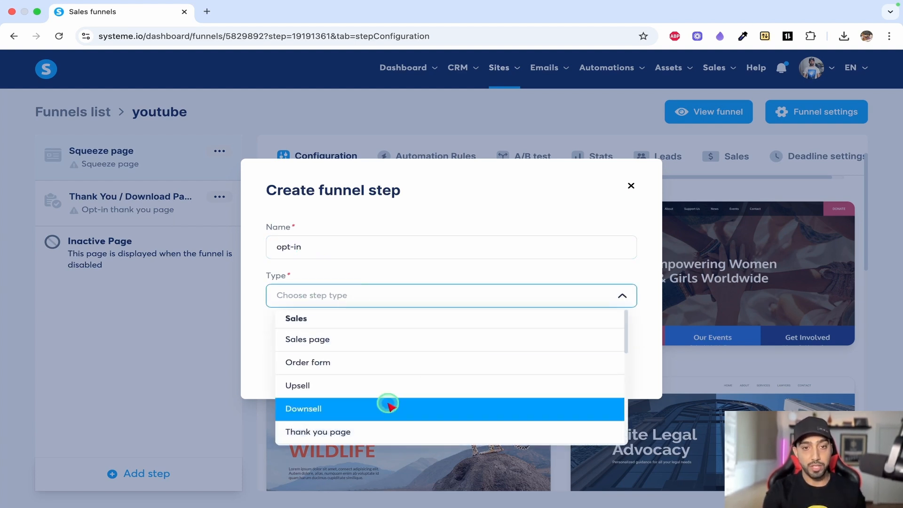
{"action": "scroll", "coordinate": [385, 403], "scroll_direction": "down", "scroll_amount": 3}
{"action": "left_click", "coordinate": [353, 383]}
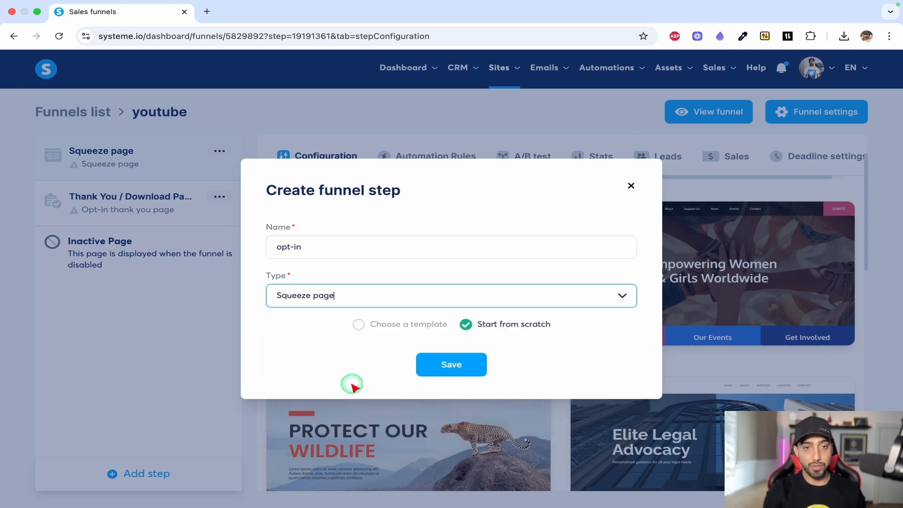
{"action": "left_click", "coordinate": [452, 365]}
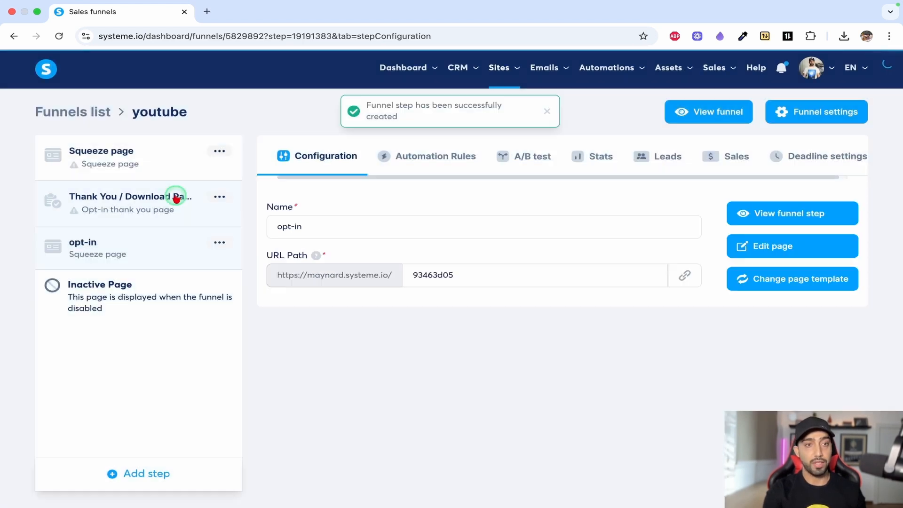
Step: Move the opt-in step to first place in the funnel and open its page for editing
{"action": "left_click_drag", "start_coordinate": [145, 249], "coordinate": [144, 146]}
{"action": "left_click", "coordinate": [210, 196]}
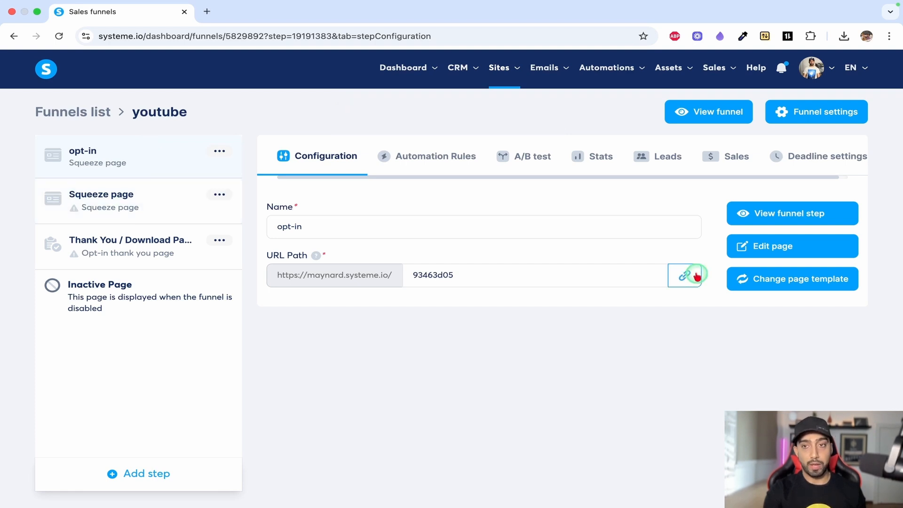
{"action": "left_click", "coordinate": [781, 249]}
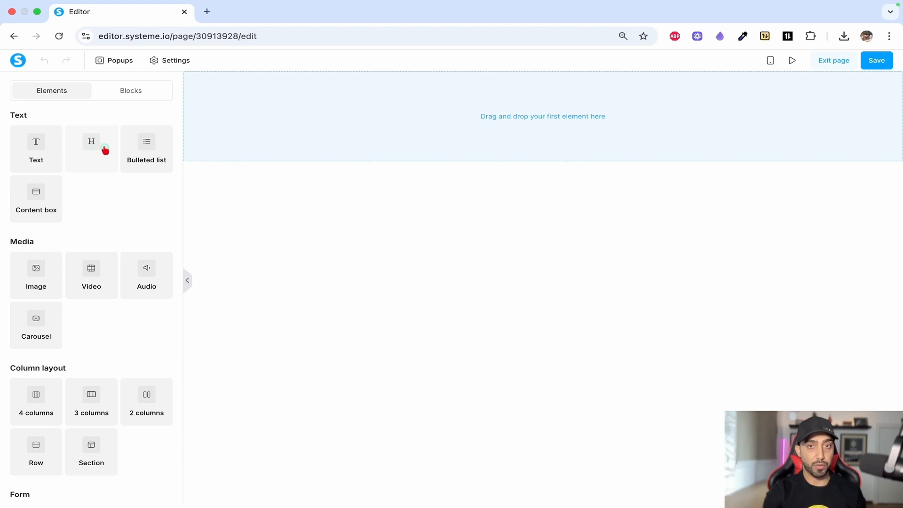
Step: Add a headline to the blank page reading "Discover how to lose body fat without giving up your favorite foods in as little as 30 days"
{"action": "left_click_drag", "start_coordinate": [103, 149], "coordinate": [549, 108]}
{"action": "left_click", "coordinate": [506, 109]}
{"action": "double_click", "coordinate": [507, 109]}
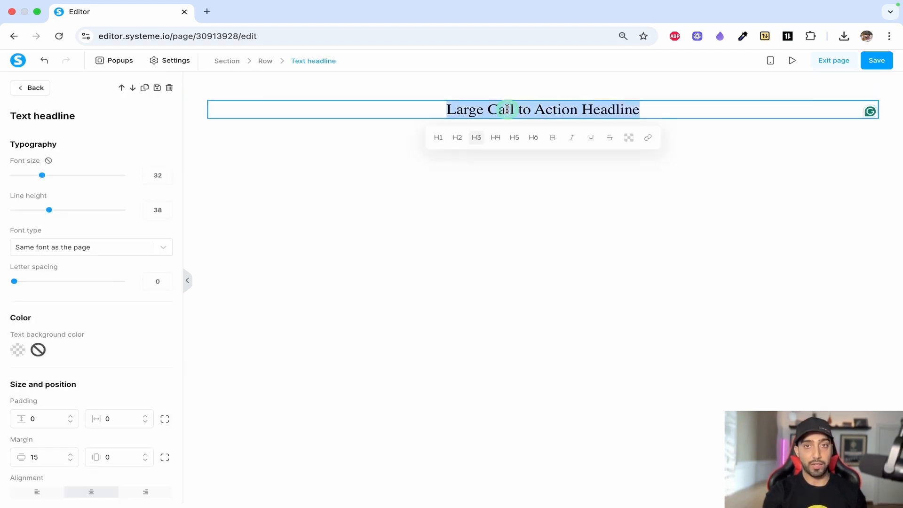
{"action": "type", "text": "Disc"}
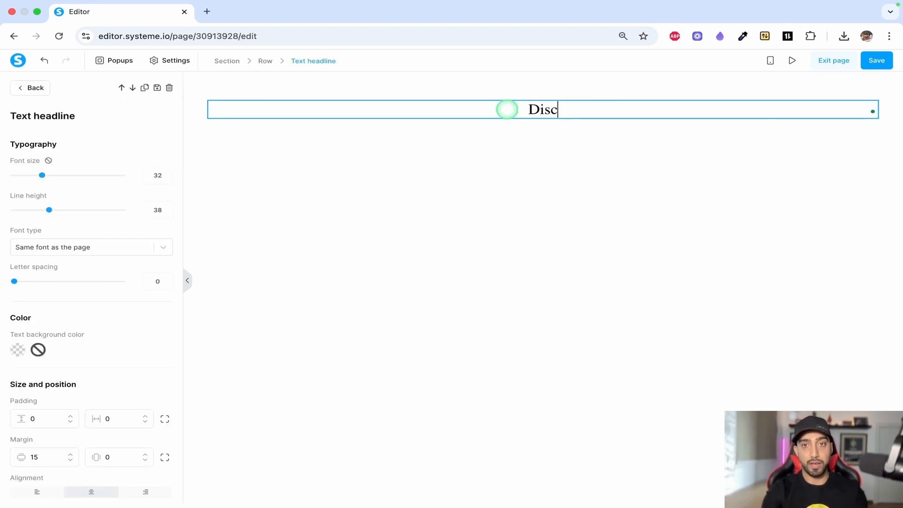
{"action": "type", "text": "over hiw"}
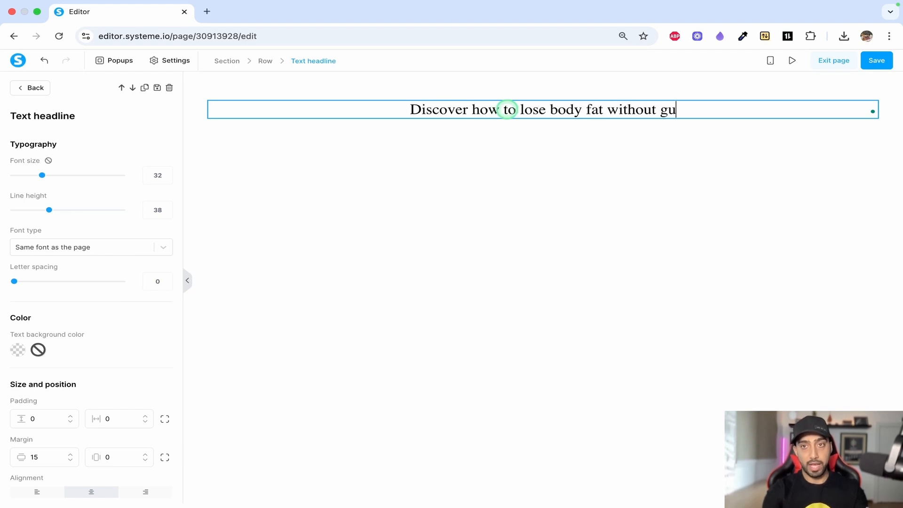
{"action": "type", "text": "g u"}
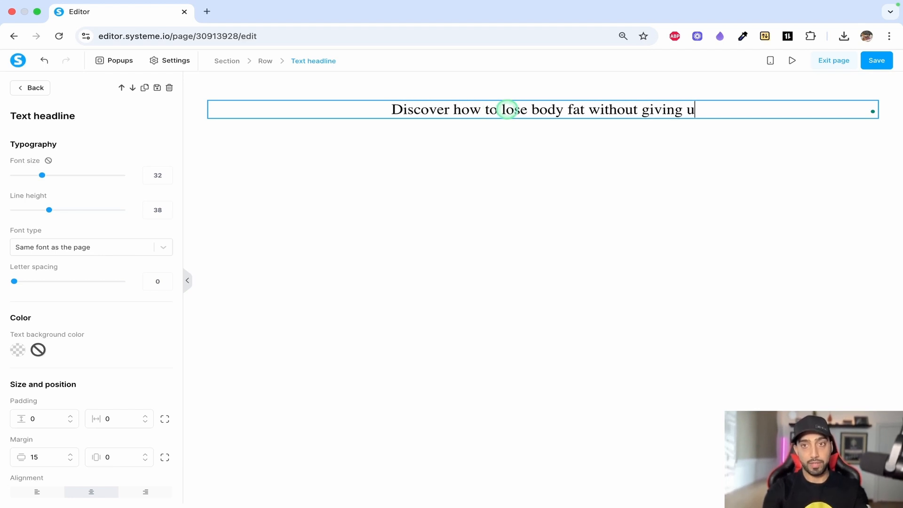
{"action": "type", "text": "p your f"}
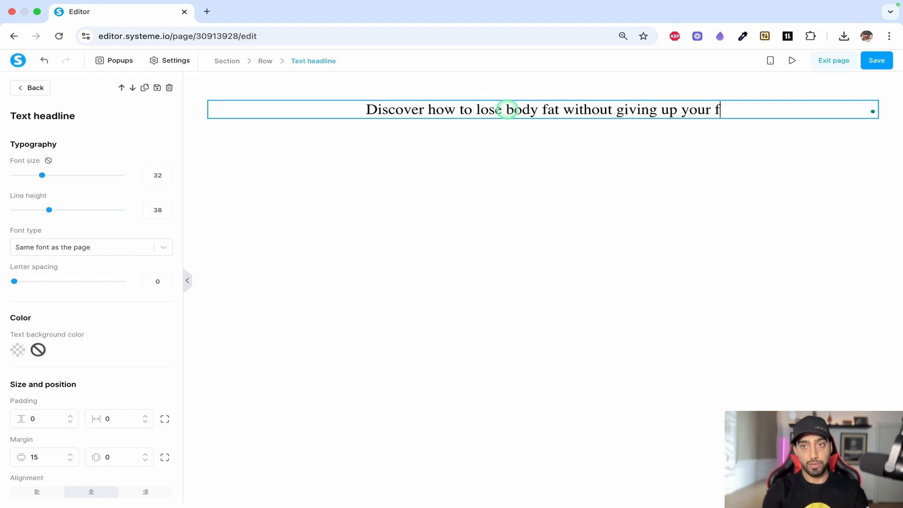
{"action": "type", "text": "avorite f"}
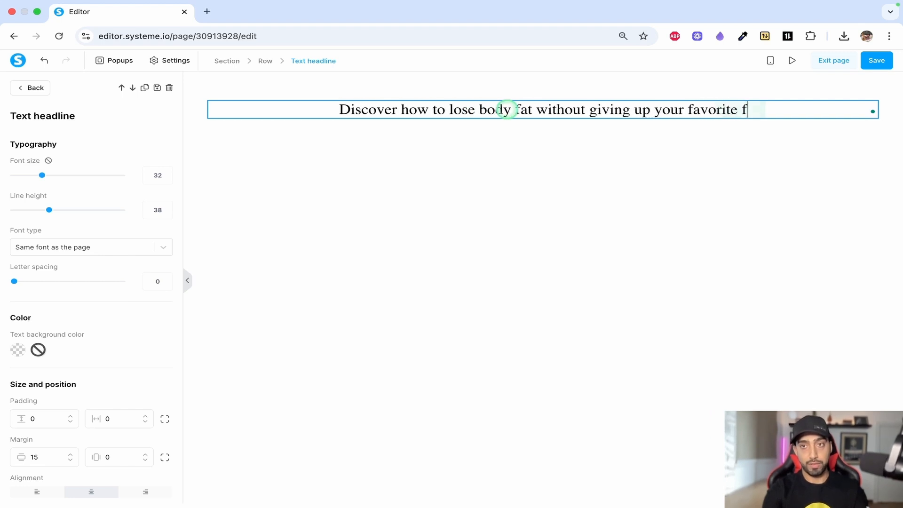
{"action": "type", "text": "oods"}
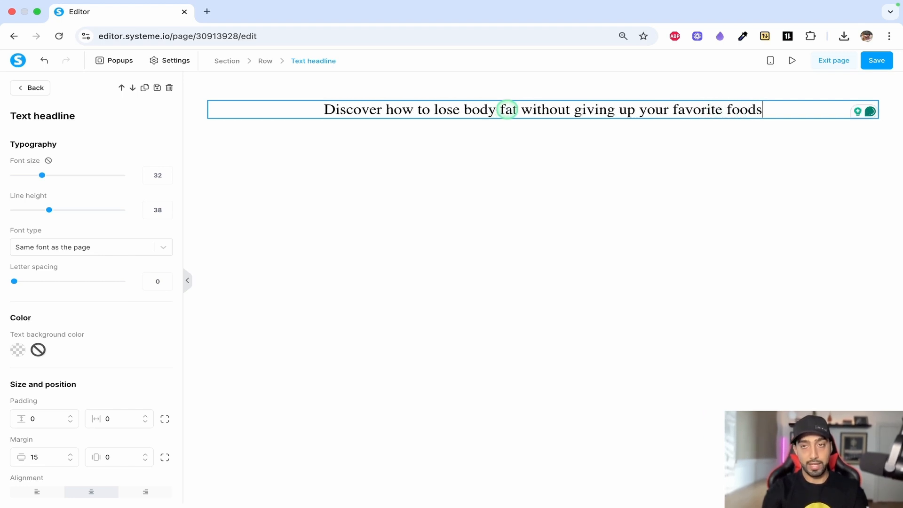
{"action": "type", "text": " in a"}
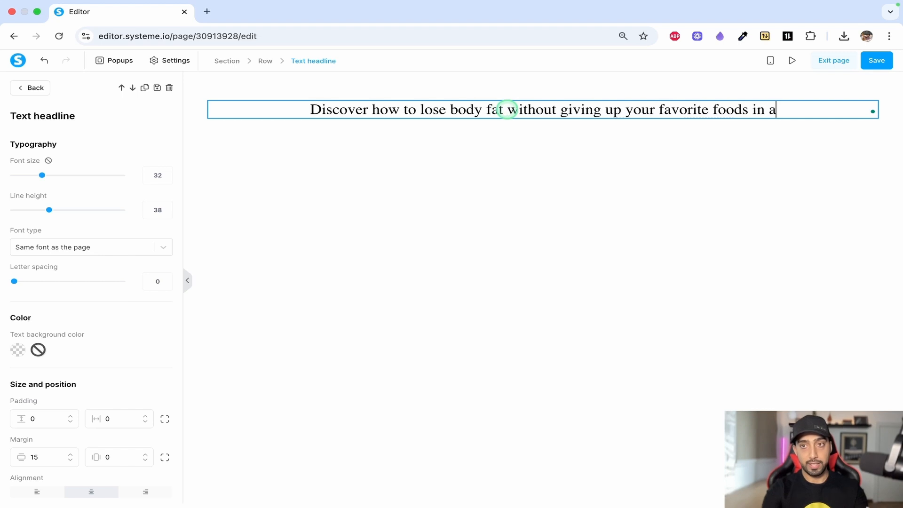
{"action": "type", "text": "s little"}
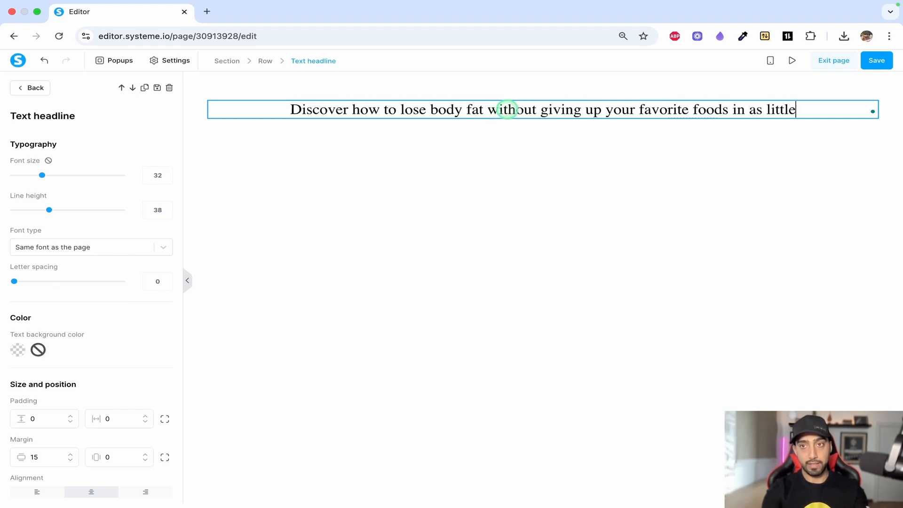
{"action": "type", "text": " as 30 days "}
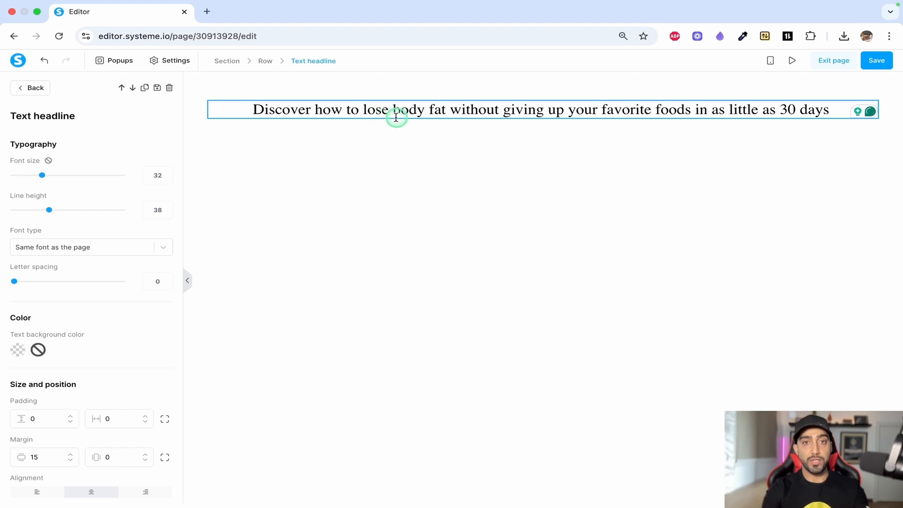
Step: Insert "10%" before "body fat" in the headline and start a new line at "giving"
{"action": "type", "text": " 1"}
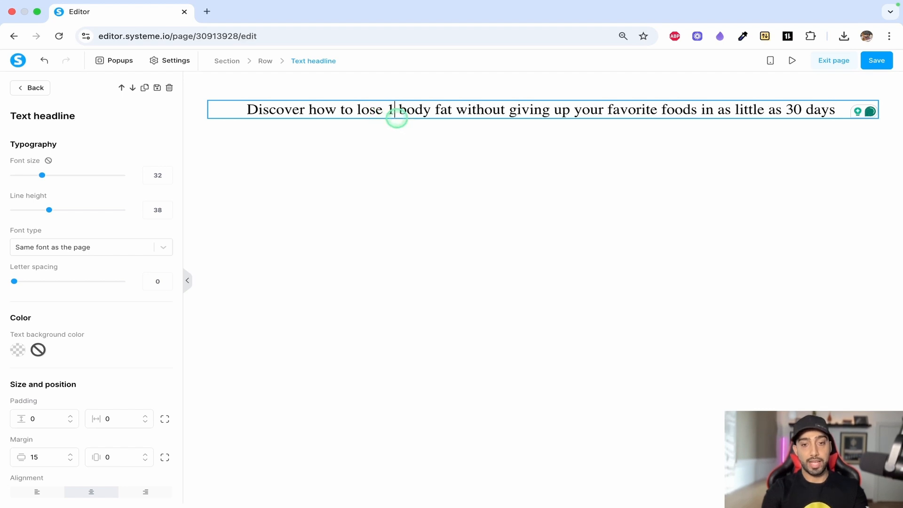
{"action": "type", "text": "0%"}
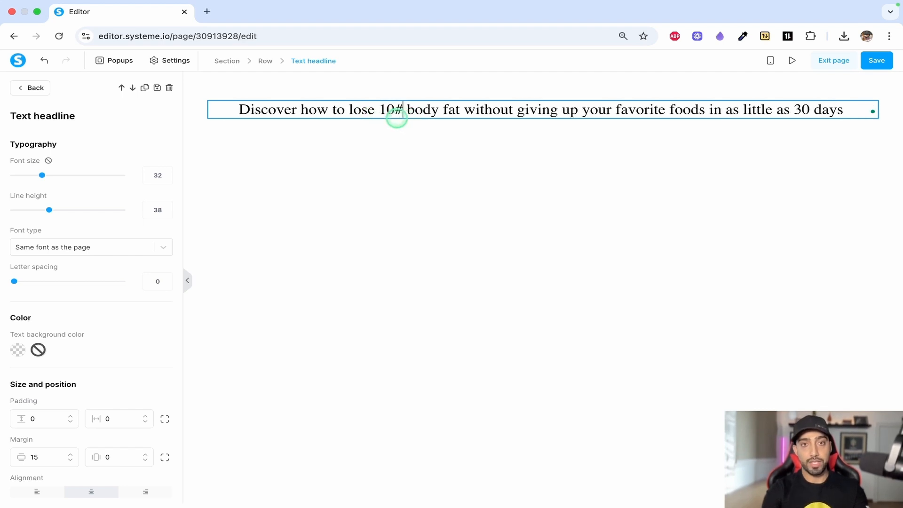
{"action": "key", "text": "BackSpace"}
{"action": "type", "text": "%"}
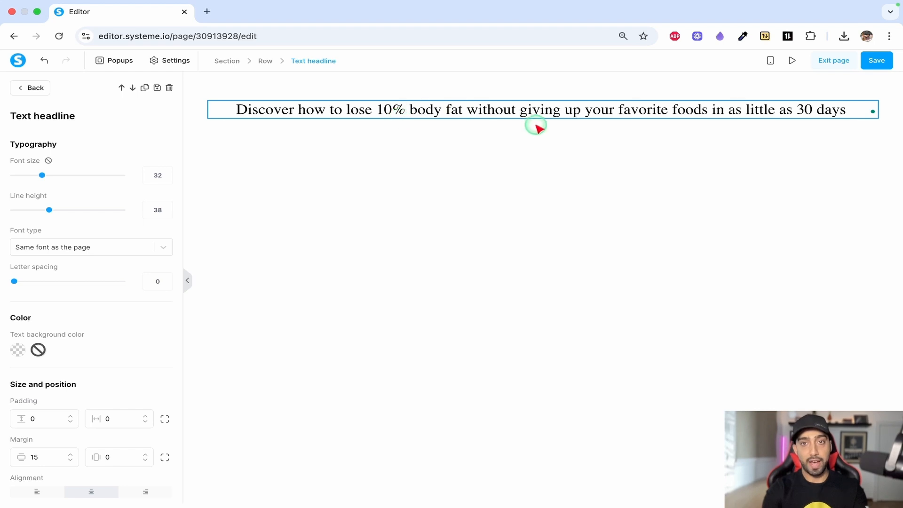
{"action": "left_click", "coordinate": [518, 109]}
{"action": "key", "text": "Return"}
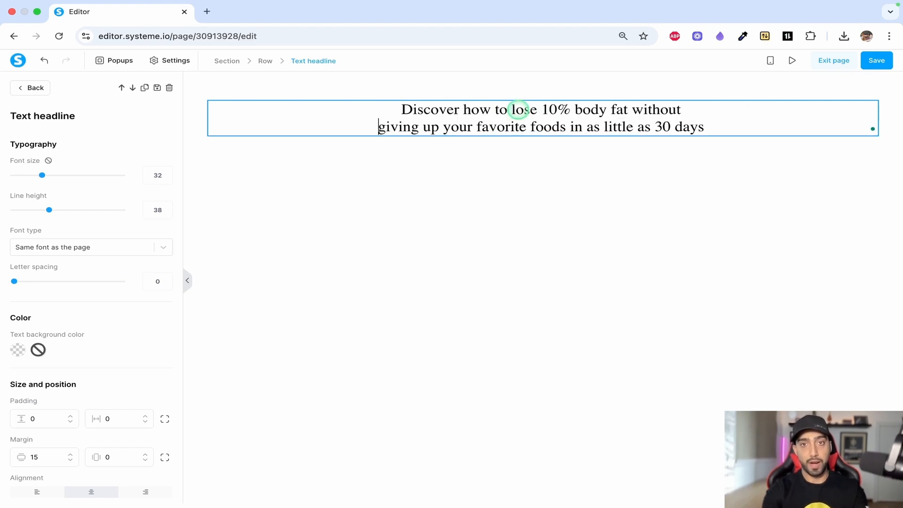
Step: Format the whole two-line headline as an H1 heading
{"action": "triple_click", "coordinate": [519, 109]}
{"action": "left_click", "coordinate": [438, 157]}
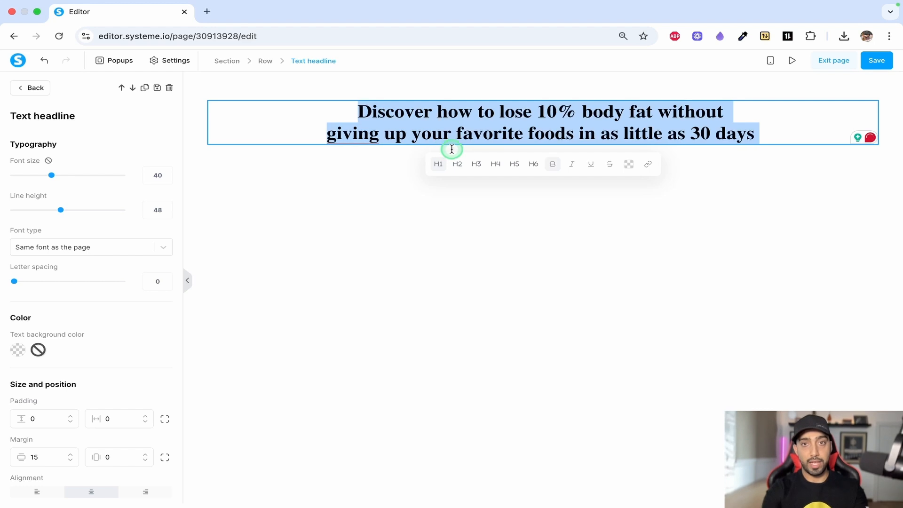
{"action": "left_click", "coordinate": [594, 218]}
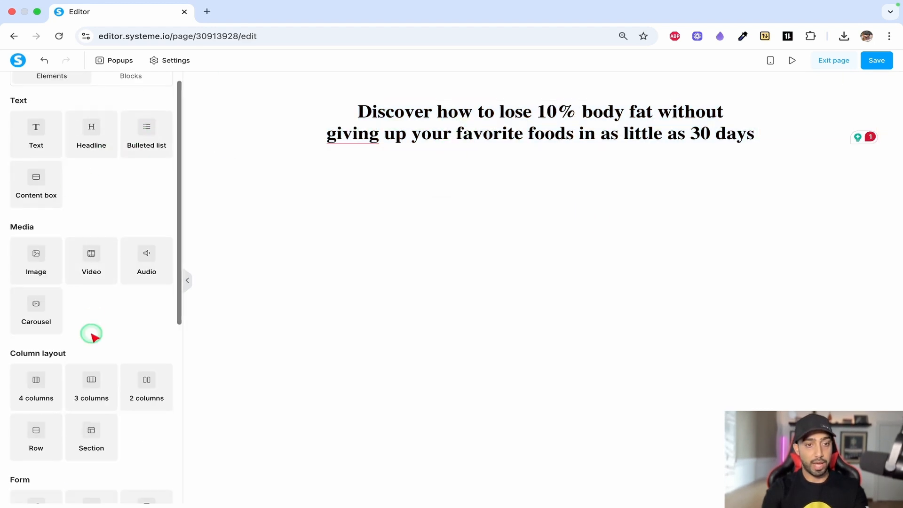
Step: Add an empty row directly below the headline
{"action": "scroll", "coordinate": [56, 376], "scroll_direction": "down", "scroll_amount": 3}
{"action": "left_click_drag", "start_coordinate": [36, 363], "coordinate": [461, 151]}
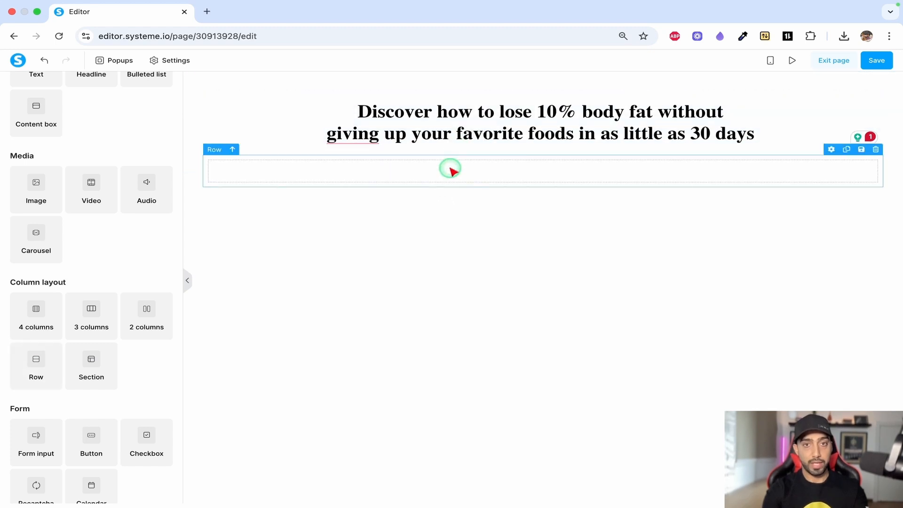
Step: Add a text element in the empty row below the headline reading "the scientific method that no one talks about."
{"action": "scroll", "coordinate": [55, 122], "scroll_direction": "up", "scroll_amount": 3}
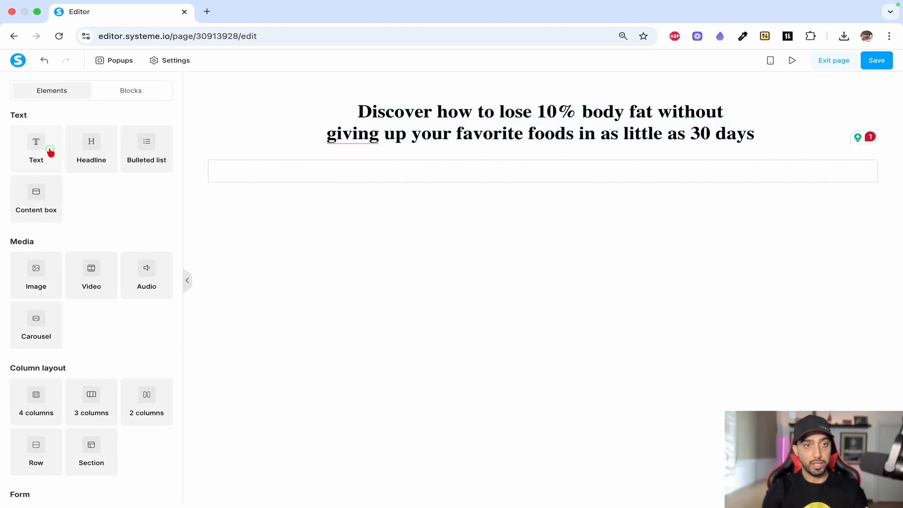
{"action": "left_click_drag", "start_coordinate": [51, 151], "coordinate": [480, 177]}
{"action": "left_click", "coordinate": [461, 164]}
{"action": "triple_click", "coordinate": [461, 164]}
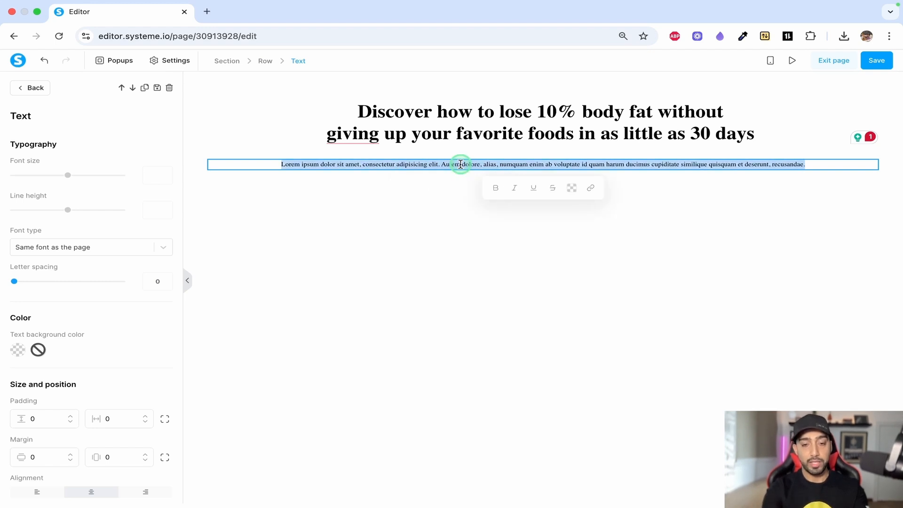
{"action": "key", "text": "BackSpace"}
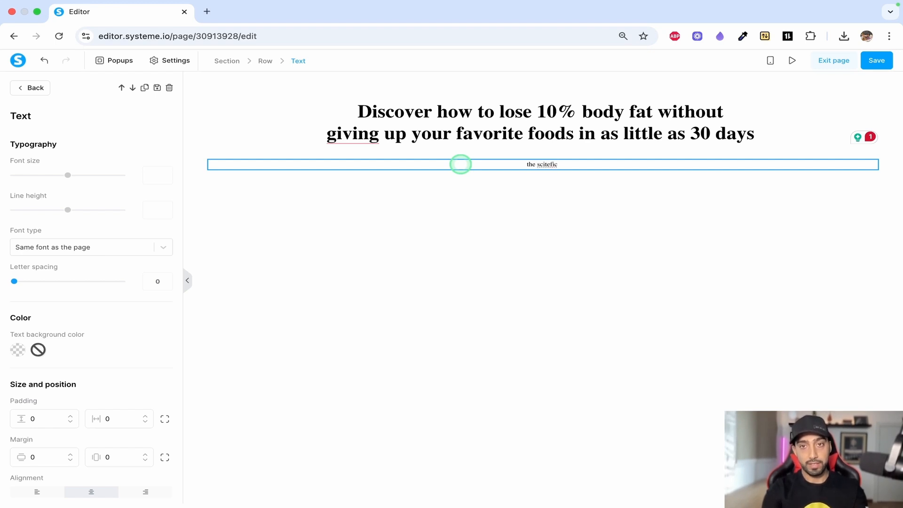
{"action": "type", "text": "that n"}
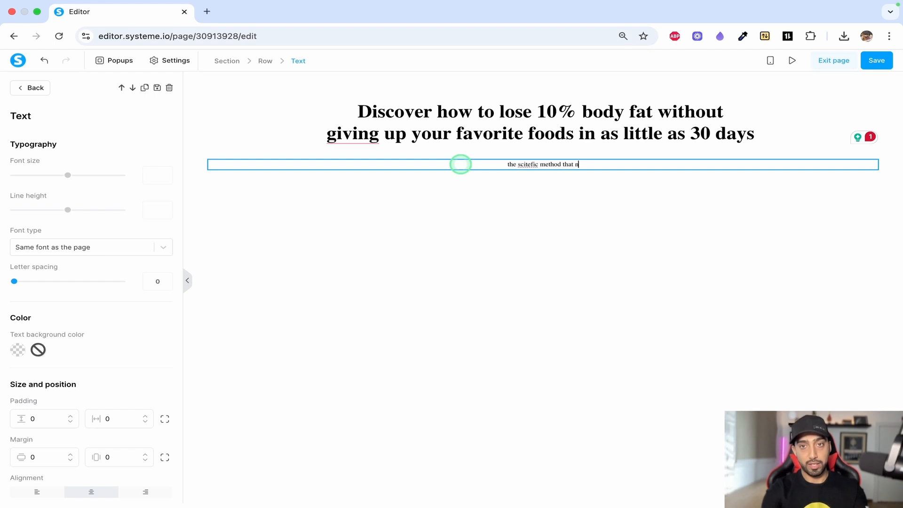
{"action": "type", "text": "o one talks about."}
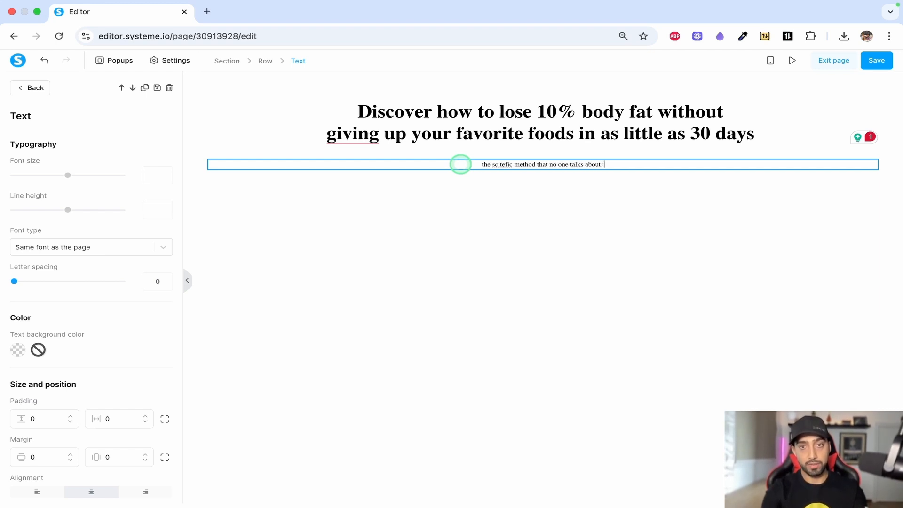
{"action": "right_click", "coordinate": [501, 165]}
{"action": "left_click", "coordinate": [527, 175]}
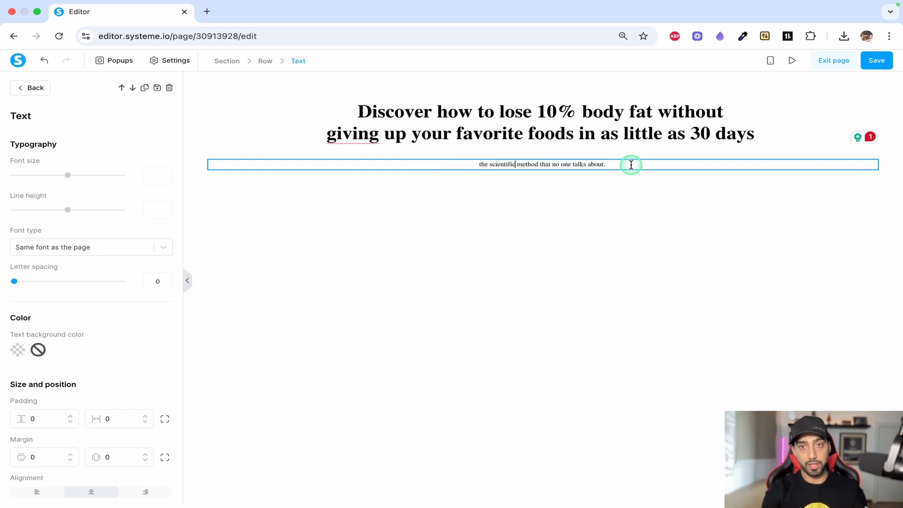
{"action": "left_click", "coordinate": [628, 177]}
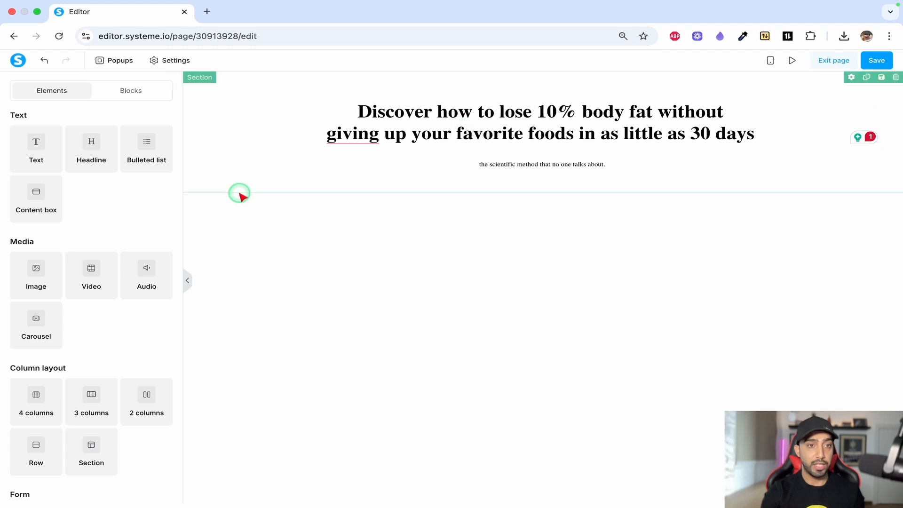
Step: Add two stacked form input fields below the text line and a button underneath them
{"action": "scroll", "coordinate": [108, 336], "scroll_direction": "down", "scroll_amount": 5}
{"action": "scroll", "coordinate": [109, 337], "scroll_direction": "down", "scroll_amount": 1}
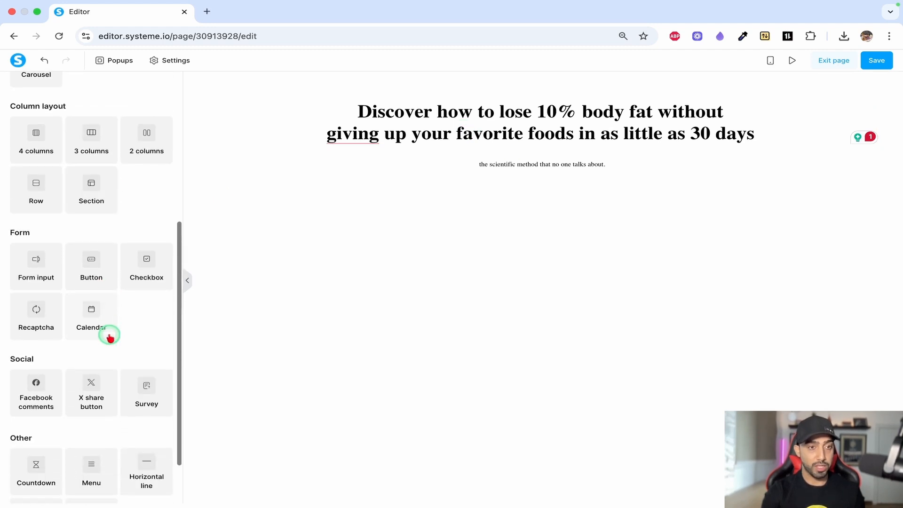
{"action": "left_click_drag", "start_coordinate": [39, 262], "coordinate": [534, 177]}
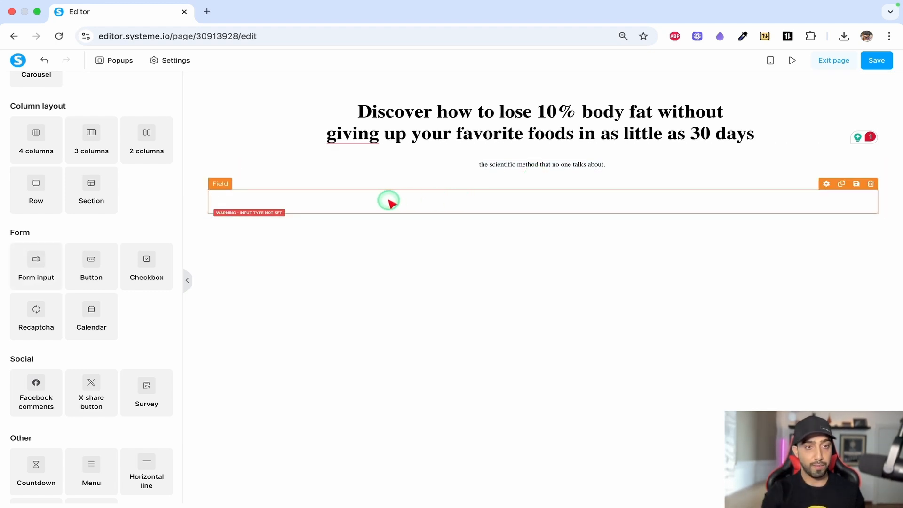
{"action": "left_click_drag", "start_coordinate": [36, 256], "coordinate": [454, 218]}
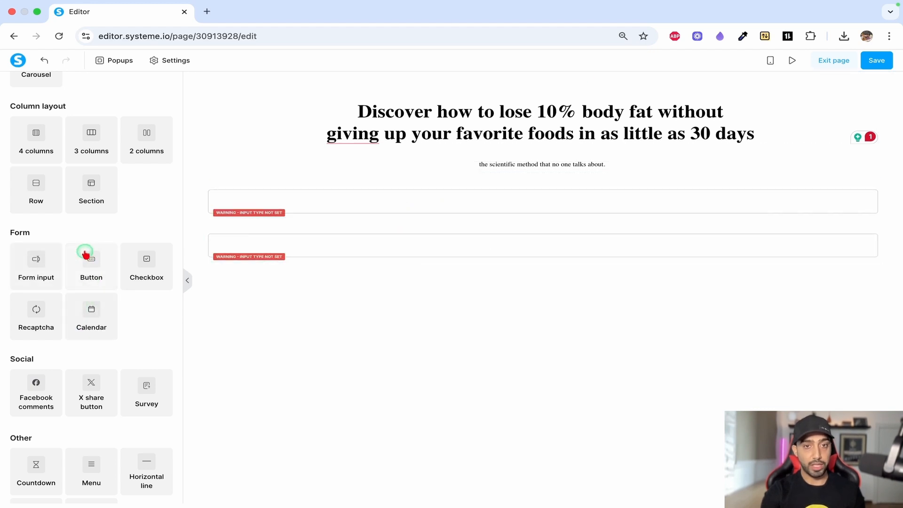
{"action": "left_click_drag", "start_coordinate": [84, 252], "coordinate": [480, 266]}
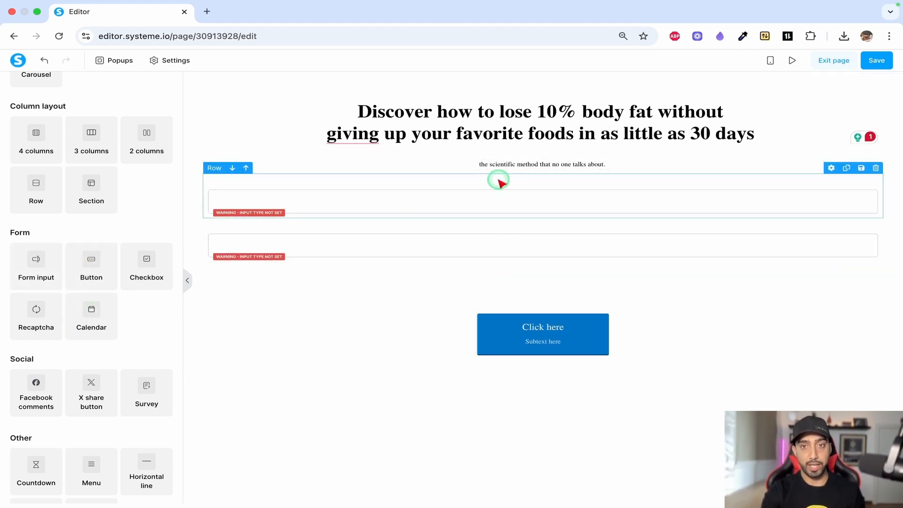
Step: Set the input type of the upper form field to First name and of the lower one to Email
{"action": "left_click", "coordinate": [465, 201]}
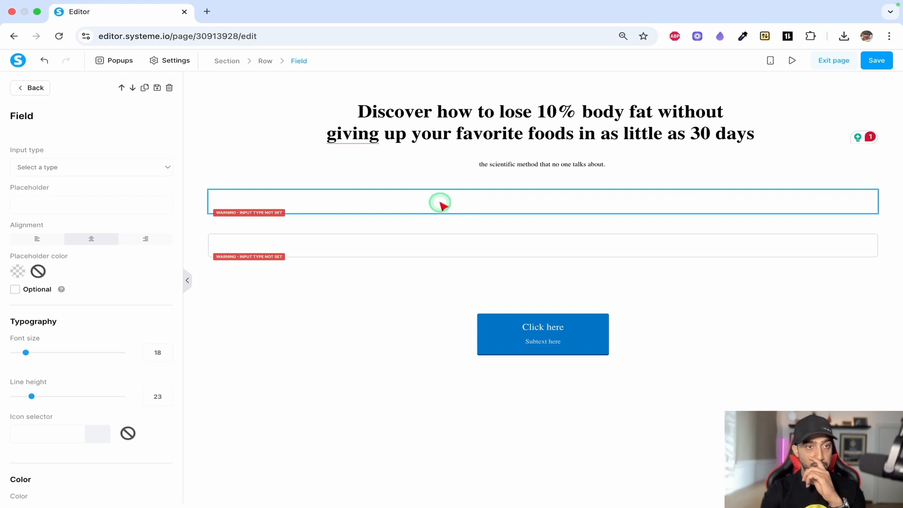
{"action": "left_click", "coordinate": [168, 167]}
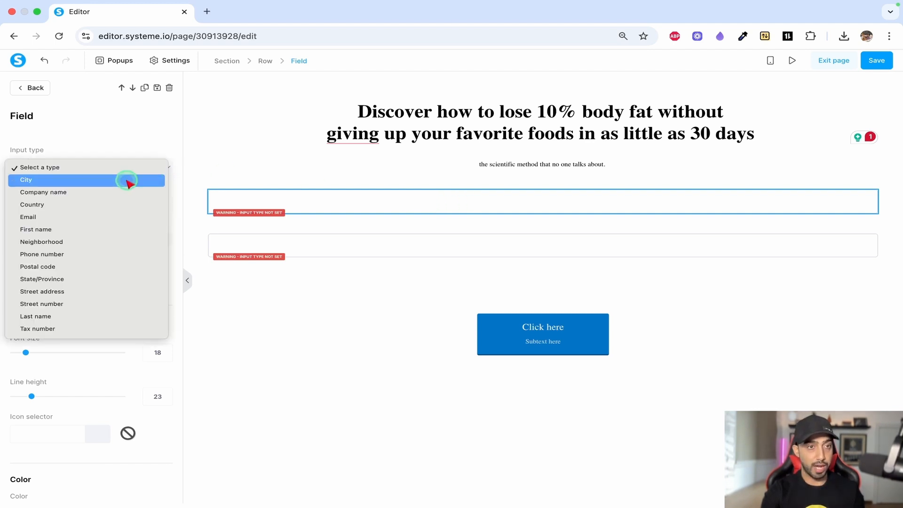
{"action": "left_click", "coordinate": [101, 228]}
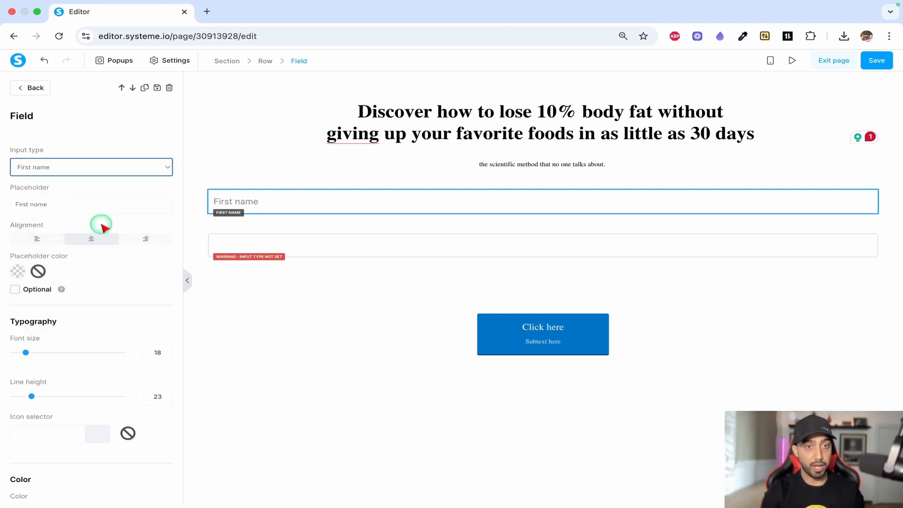
{"action": "left_click", "coordinate": [358, 243]}
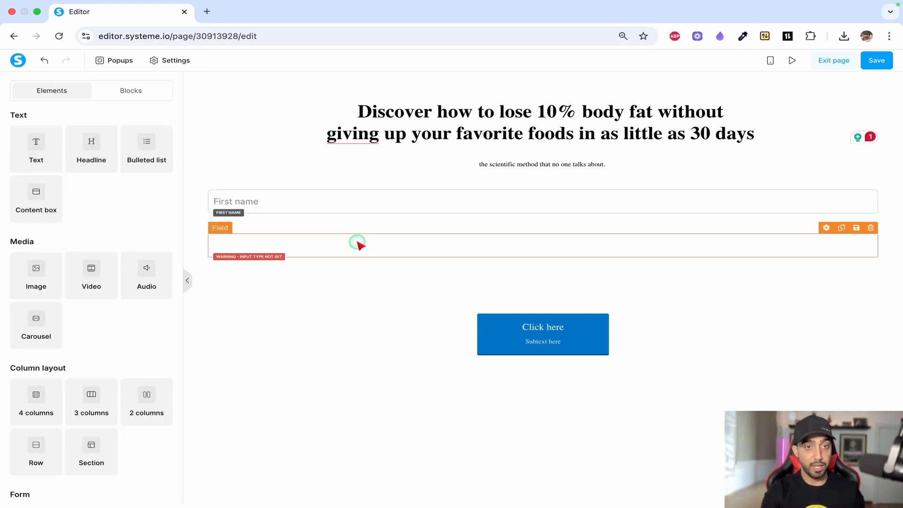
{"action": "left_click", "coordinate": [277, 236]}
{"action": "left_click", "coordinate": [142, 169]}
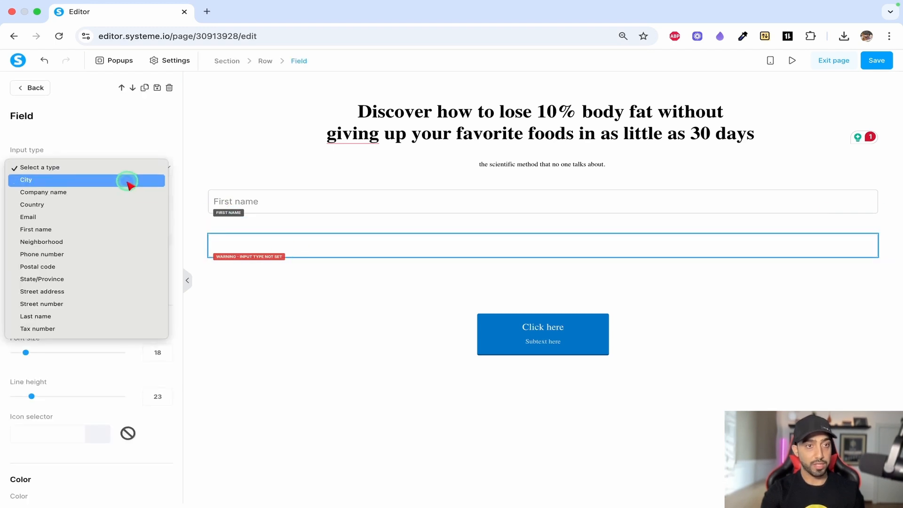
{"action": "left_click", "coordinate": [523, 339]}
{"action": "left_click", "coordinate": [511, 341]}
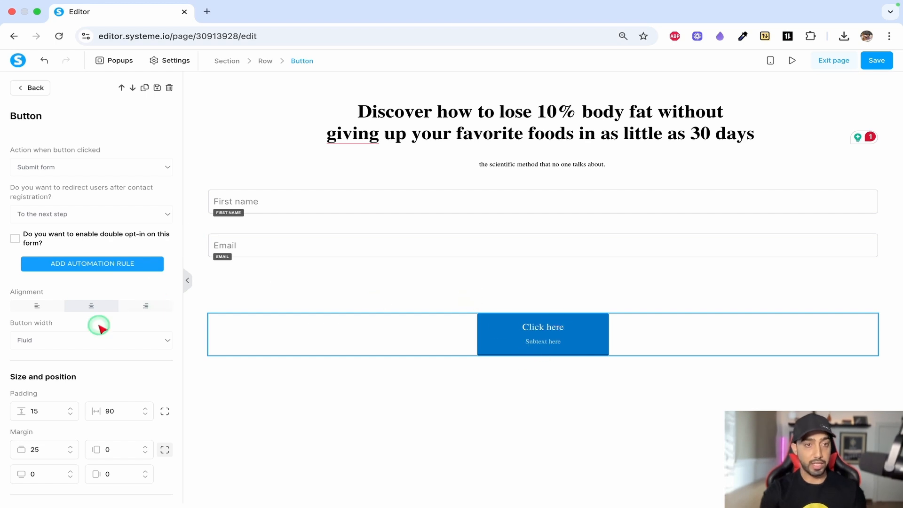
{"action": "scroll", "coordinate": [99, 326], "scroll_direction": "down", "scroll_amount": 10}
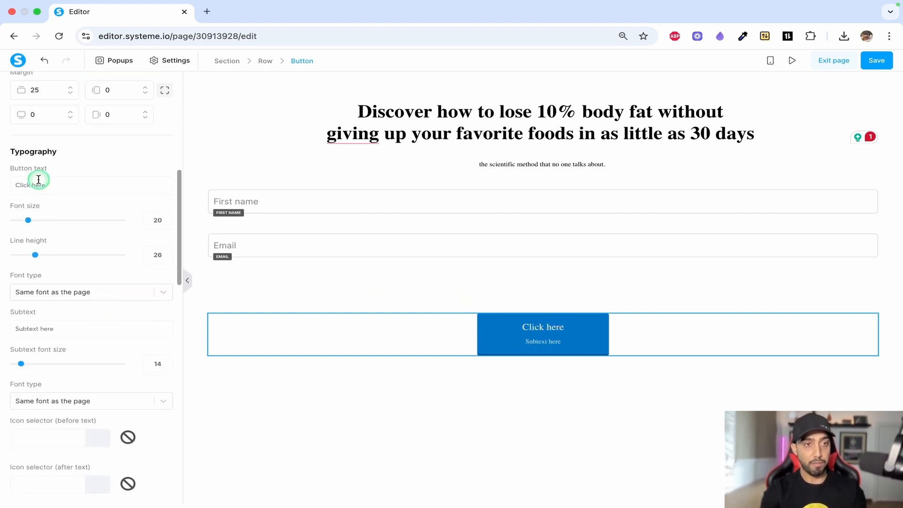
{"action": "left_click_drag", "start_coordinate": [16, 185], "coordinate": [61, 185]}
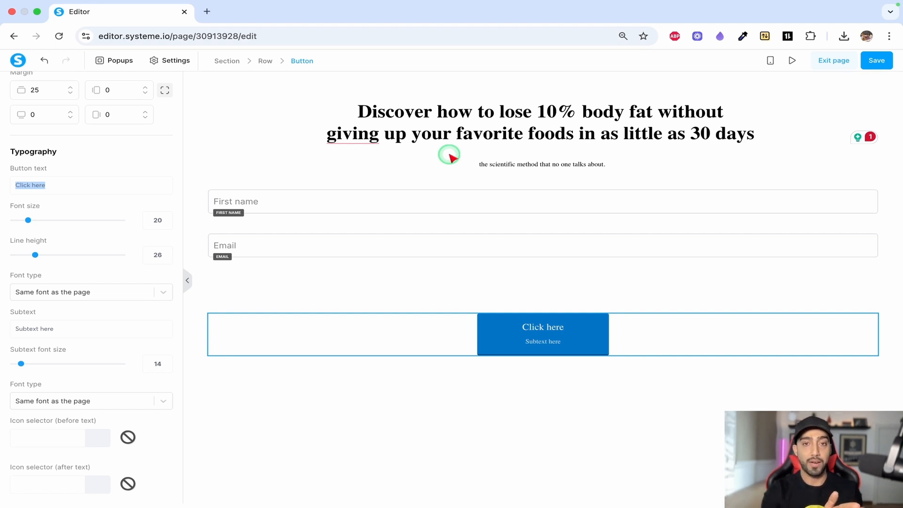
Step: Reword the text line as "Get the Free video to discover the scientific method that no one talks about", without the final period
{"action": "left_click", "coordinate": [546, 165]}
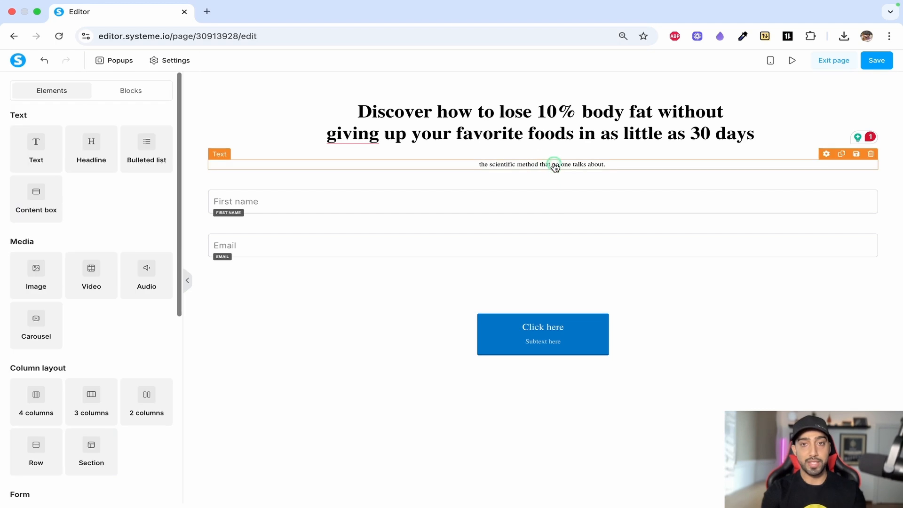
{"action": "left_click", "coordinate": [555, 166]}
{"action": "left_click", "coordinate": [621, 164]}
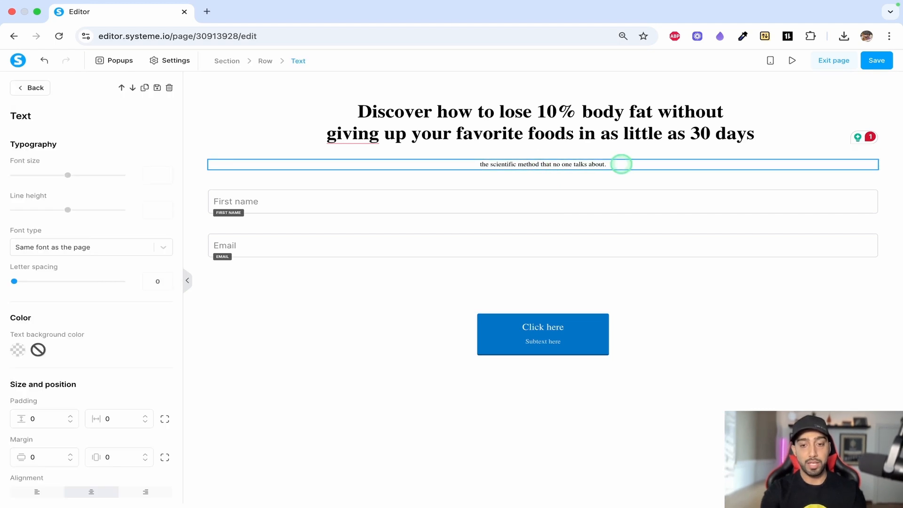
{"action": "key", "text": "BackSpace"}
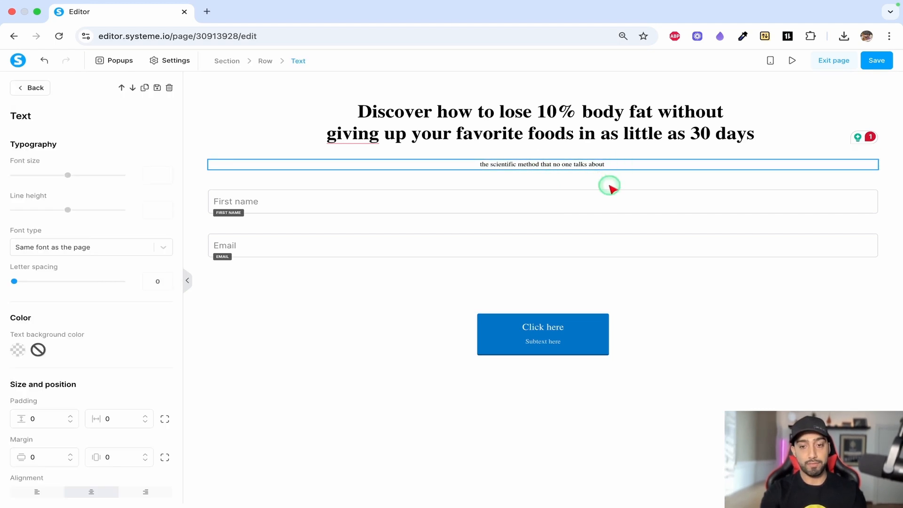
{"action": "left_click", "coordinate": [465, 165]}
{"action": "type", "text": "Get the "}
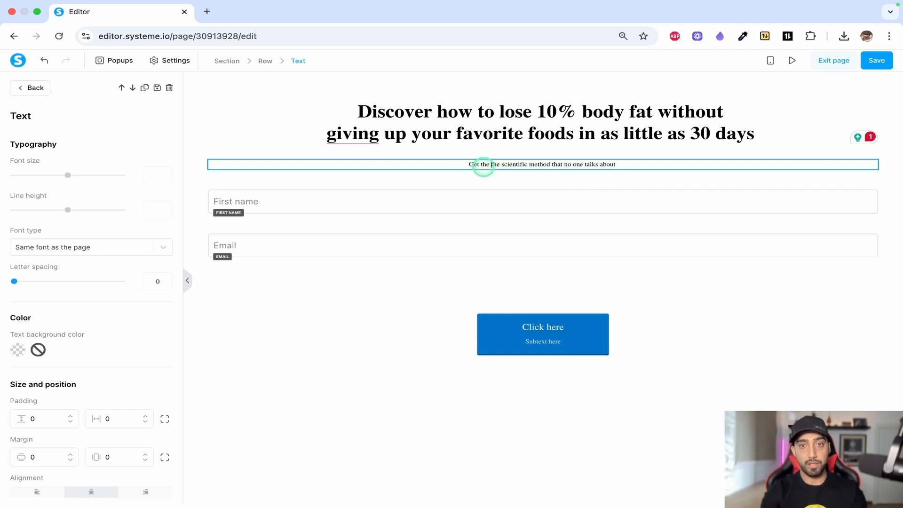
{"action": "type", "text": "Free video to"}
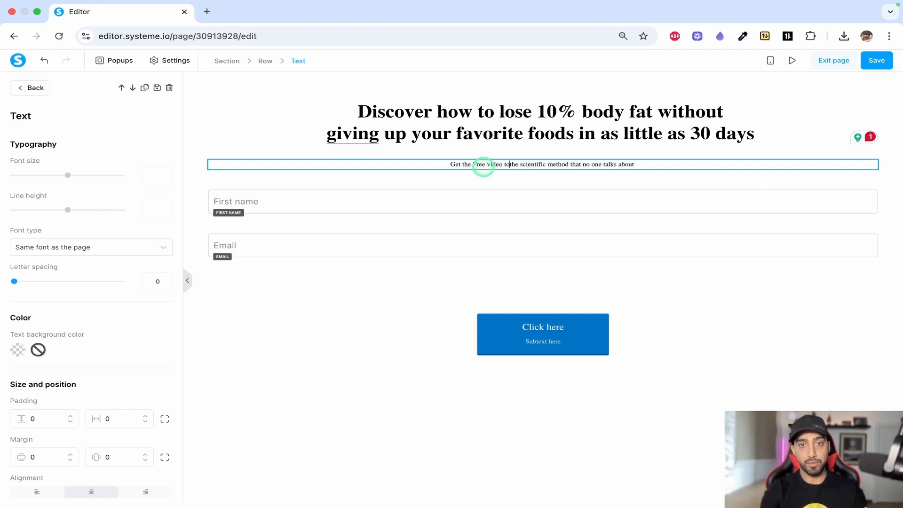
{"action": "type", "text": " discover"}
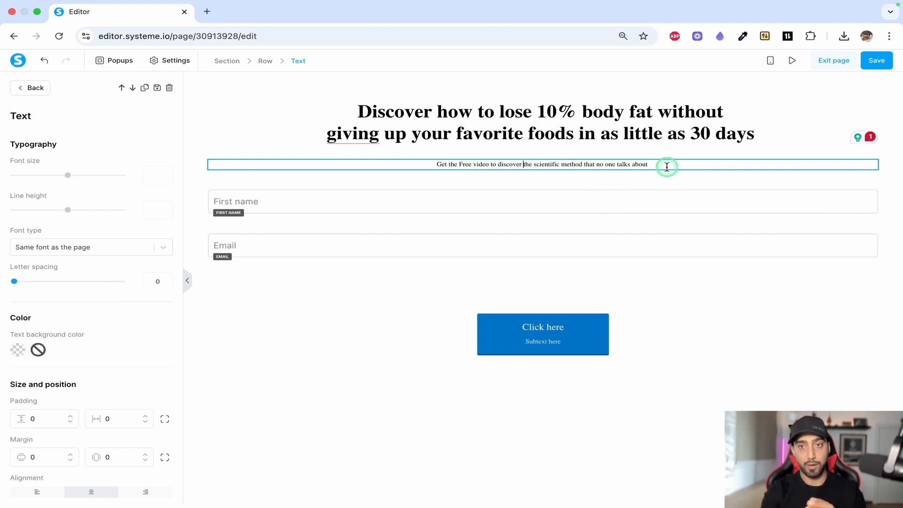
Step: Change the main text of the button below the form to "Send me the Free Video" and save the page
{"action": "left_click", "coordinate": [553, 339]}
{"action": "left_click", "coordinate": [554, 340]}
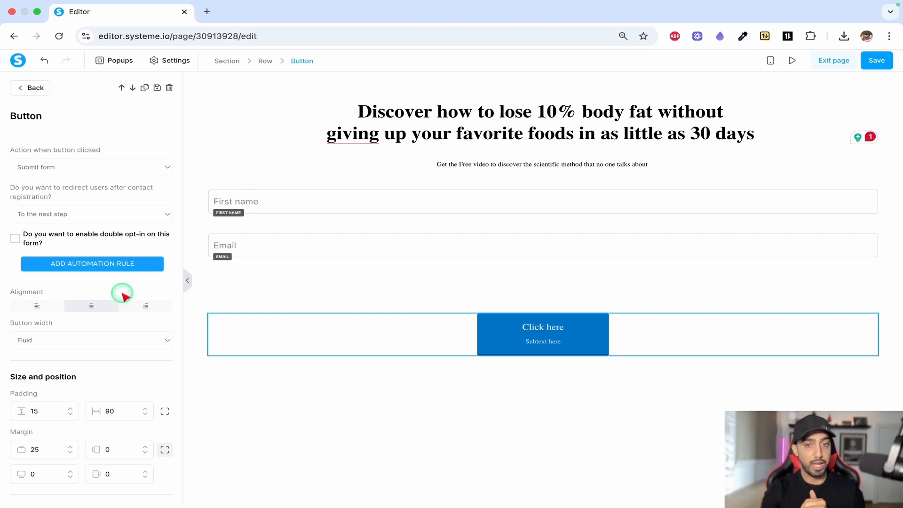
{"action": "scroll", "coordinate": [151, 357], "scroll_direction": "down", "scroll_amount": 8}
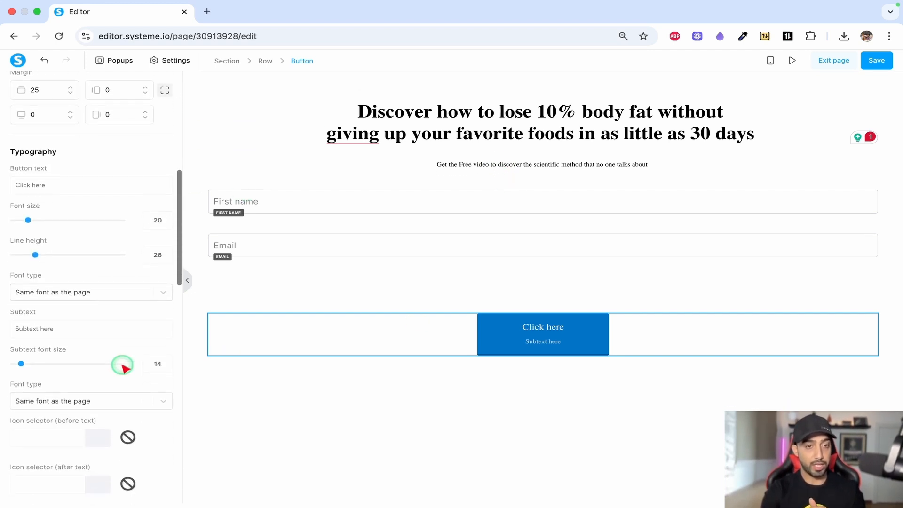
{"action": "scroll", "coordinate": [121, 367], "scroll_direction": "up", "scroll_amount": 2}
{"action": "triple_click", "coordinate": [50, 211]}
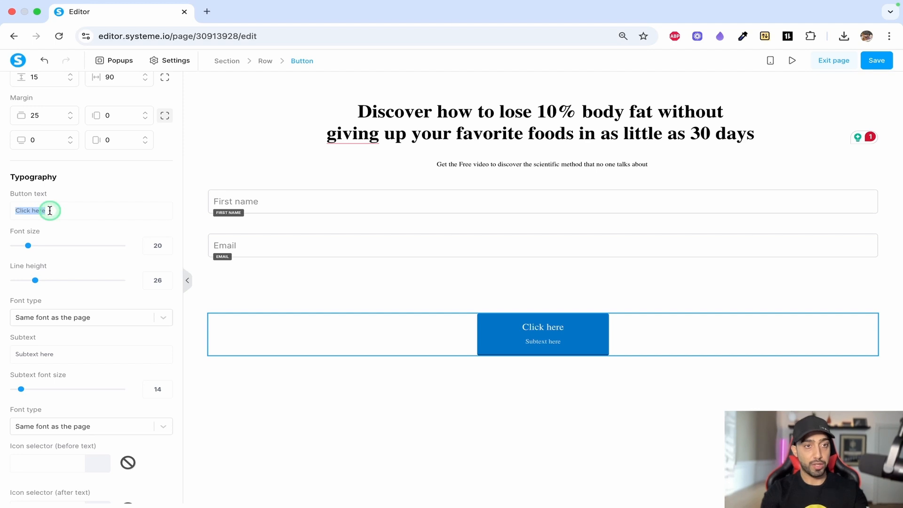
{"action": "type", "text": "Send me"}
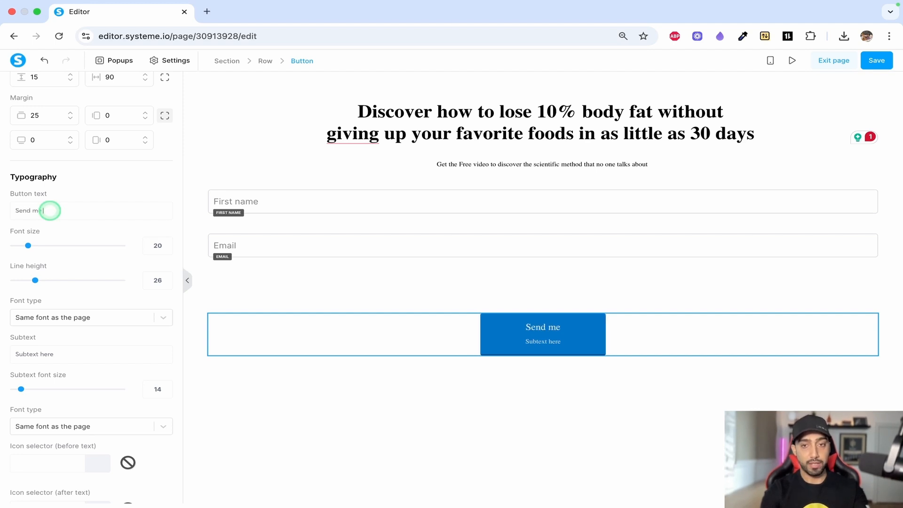
{"action": "type", "text": " the Free"}
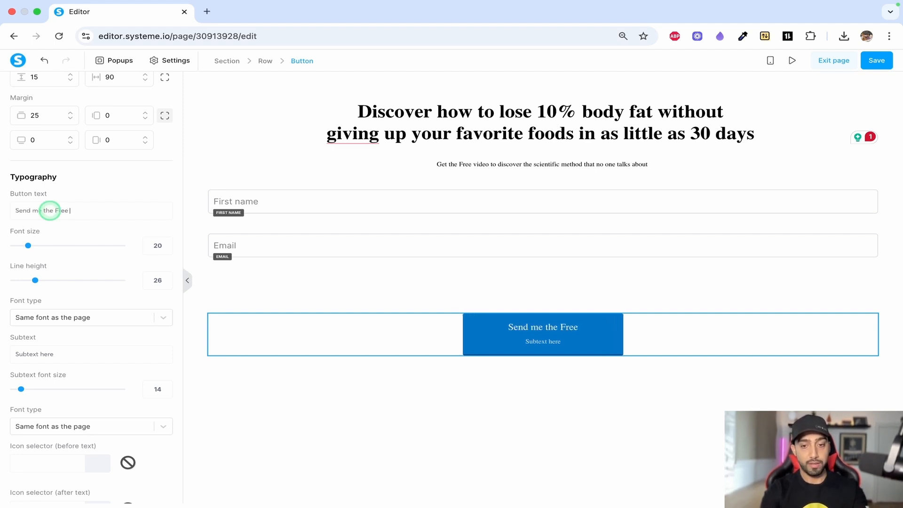
{"action": "type", "text": " Video"}
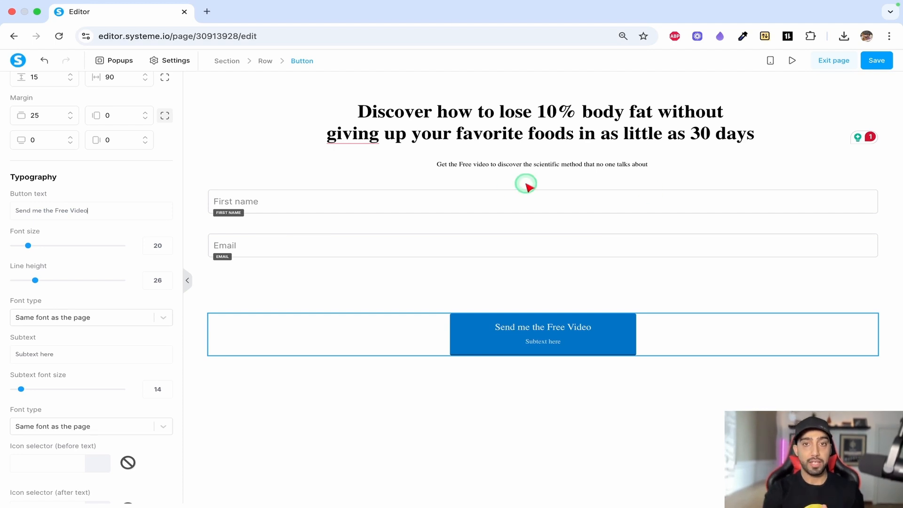
{"action": "left_click", "coordinate": [883, 65]}
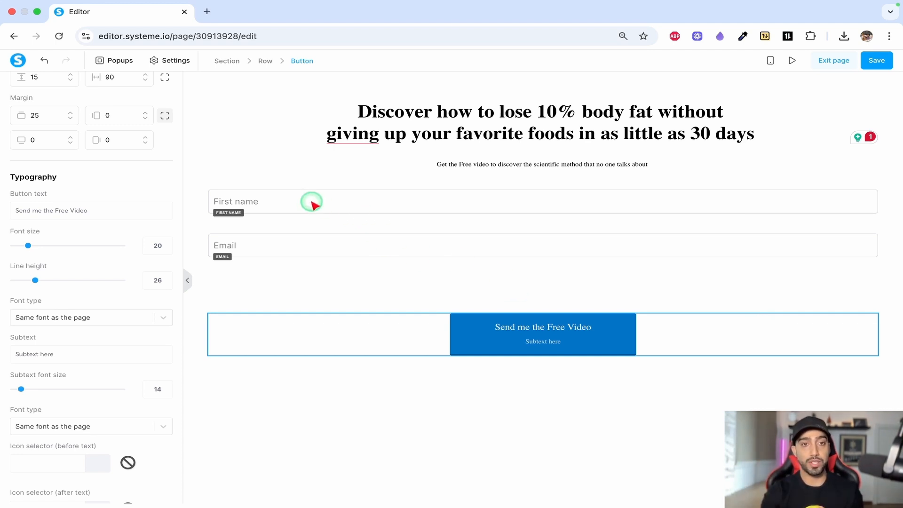
{"action": "key", "text": "Escape"}
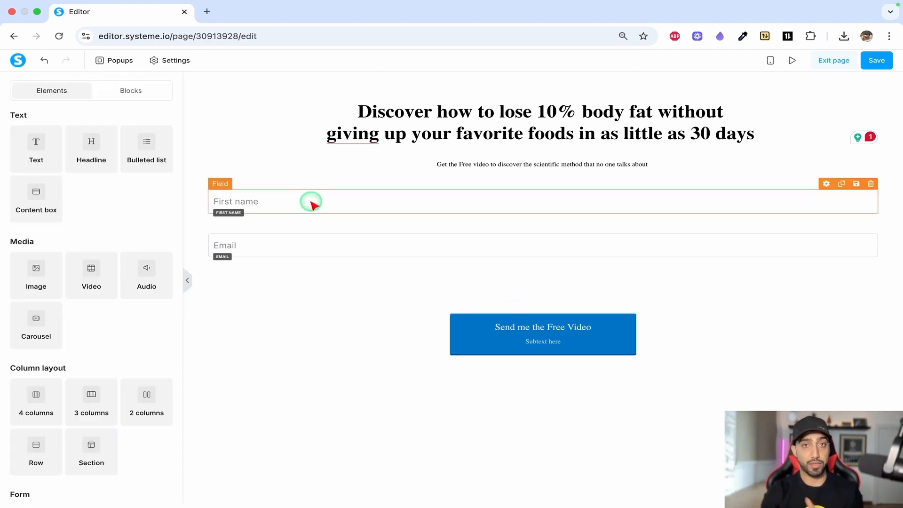
{"action": "left_click", "coordinate": [316, 249]}
{"action": "key", "text": "Escape"}
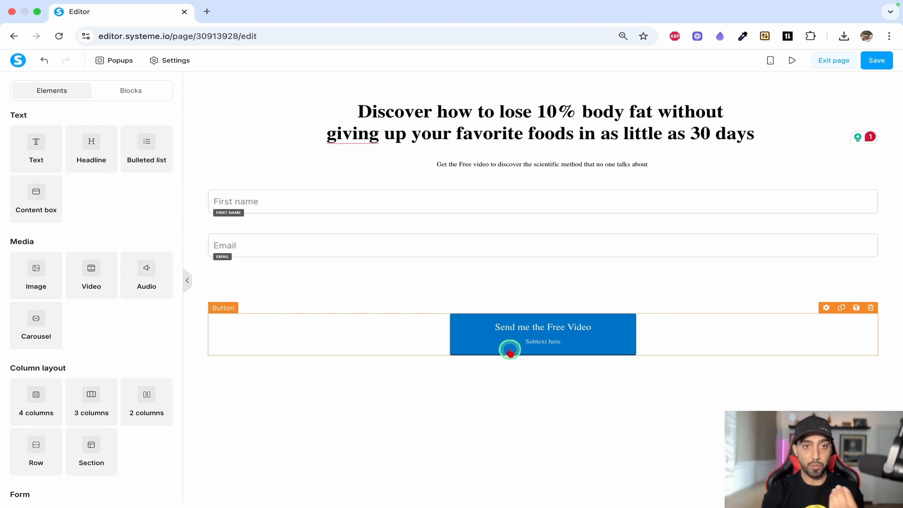
{"action": "left_click", "coordinate": [307, 244]}
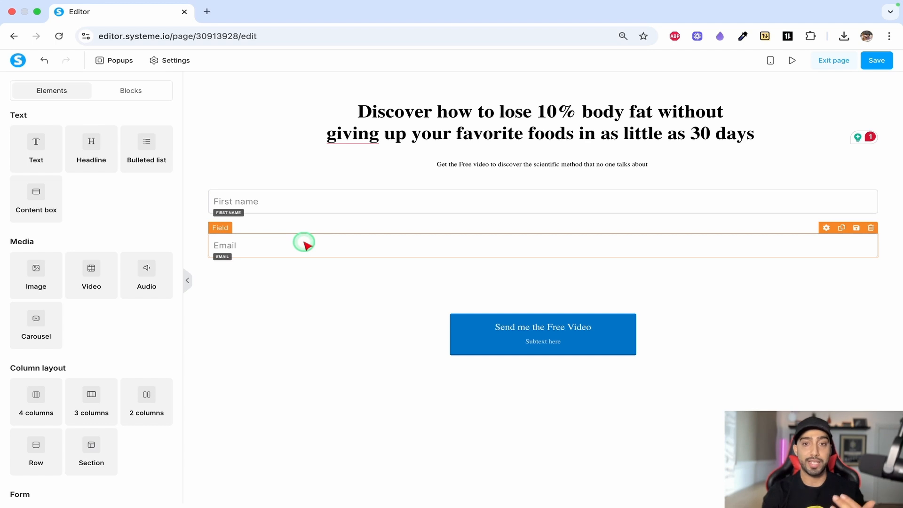
Step: Switch to the Google Slides presentation and review the diagram of a typical sales funnel
{"action": "left_click", "coordinate": [473, 345]}
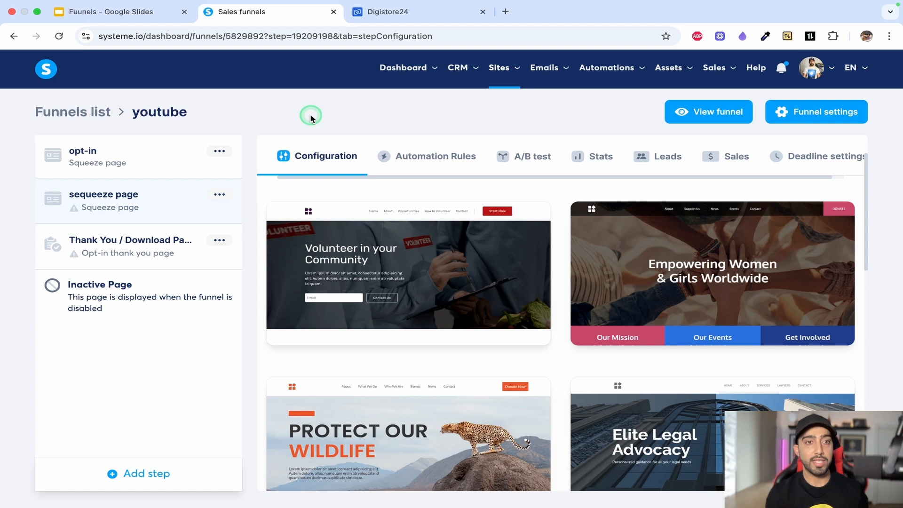
{"action": "left_click", "coordinate": [137, 13]}
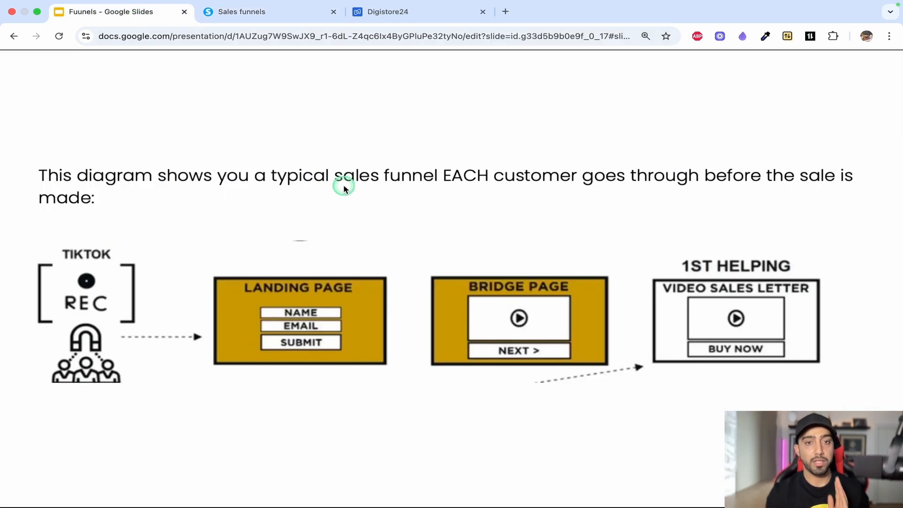
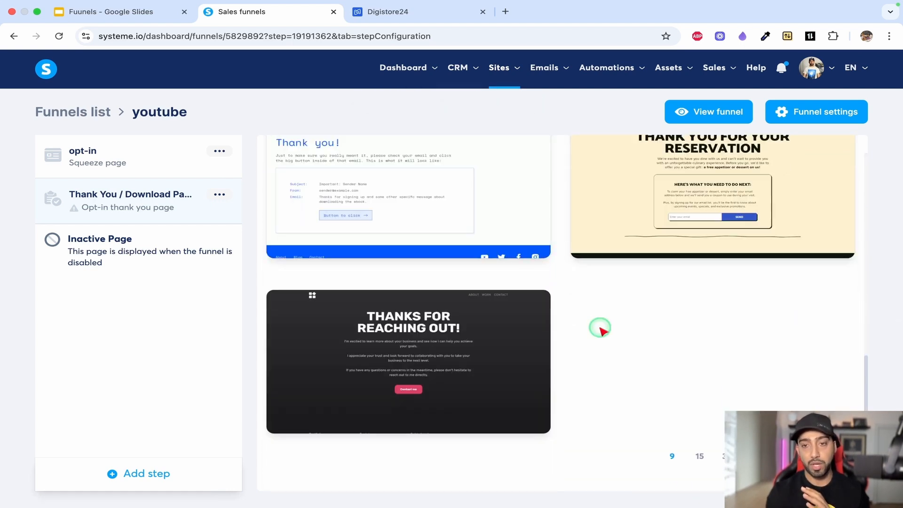
Step: Add a from-scratch funnel step named "thank you page" with the type Opt-in thank you page
{"action": "scroll", "coordinate": [554, 296], "scroll_direction": "up", "scroll_amount": 15}
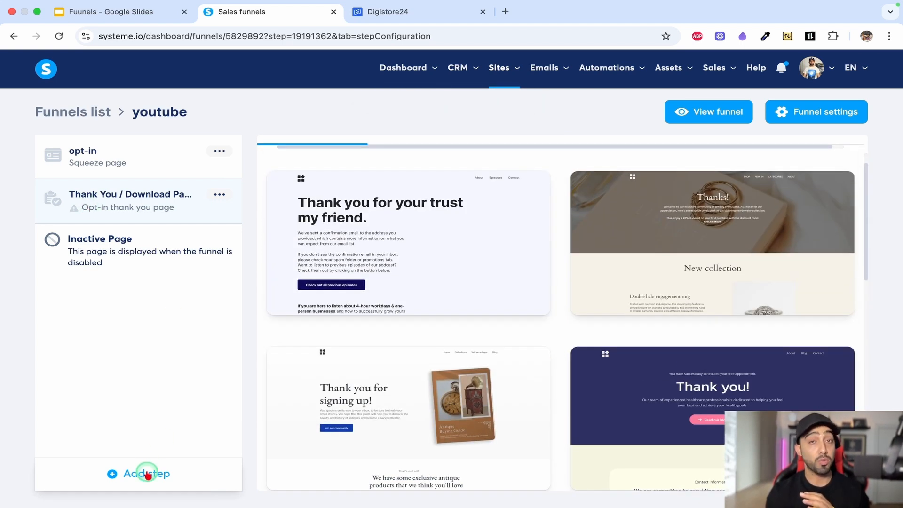
{"action": "scroll", "coordinate": [367, 312], "scroll_direction": "up", "scroll_amount": 1}
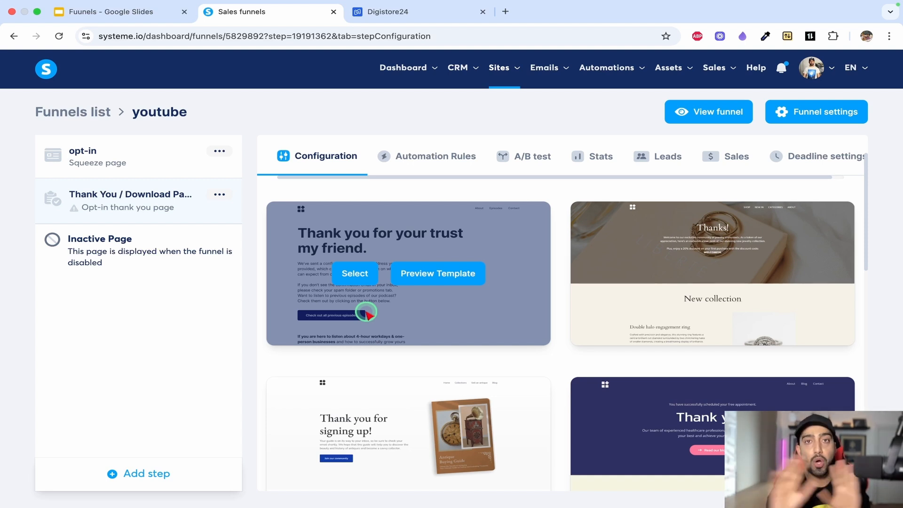
{"action": "left_click", "coordinate": [137, 474]}
{"action": "left_click", "coordinate": [468, 325]}
{"action": "left_click", "coordinate": [349, 252]}
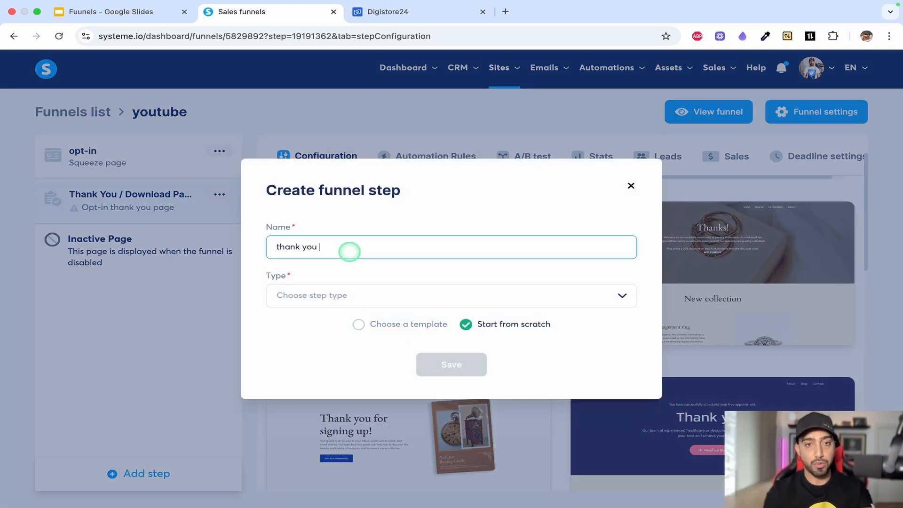
{"action": "type", "text": "thank you page"}
{"action": "left_click", "coordinate": [440, 295]}
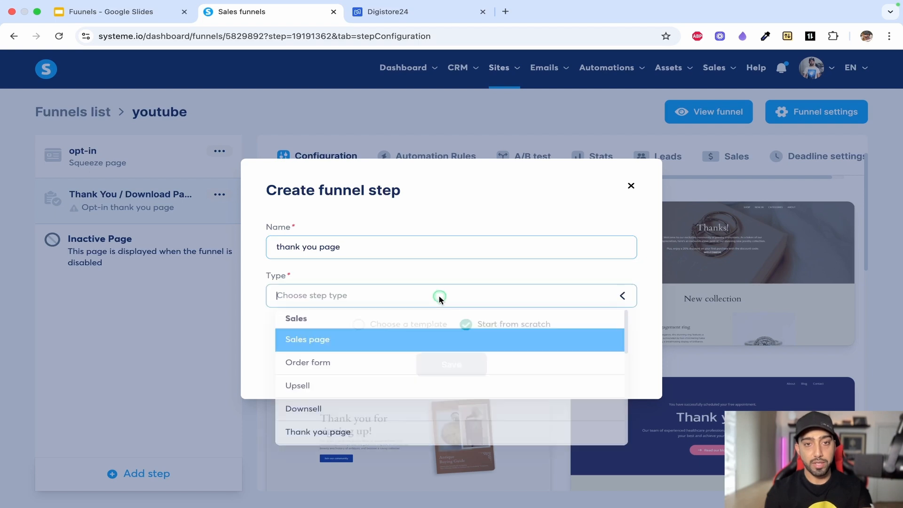
{"action": "scroll", "coordinate": [394, 376], "scroll_direction": "down", "scroll_amount": 3}
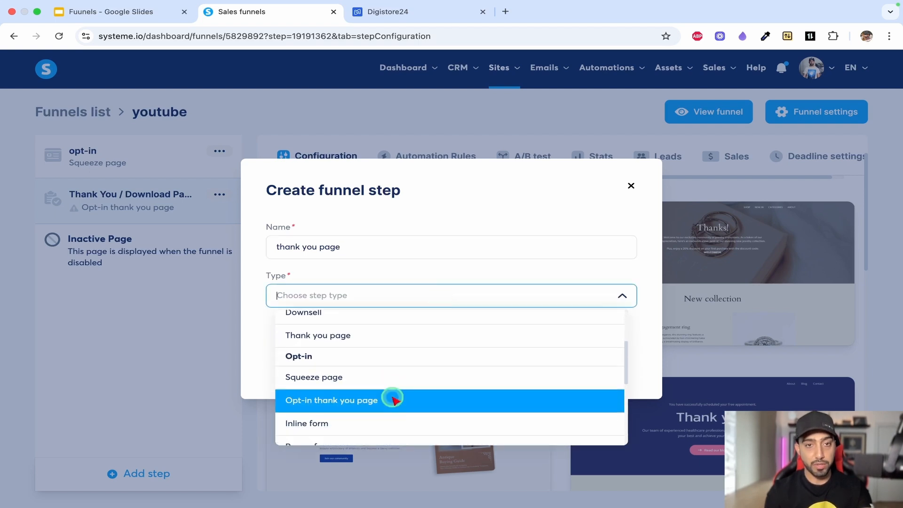
{"action": "scroll", "coordinate": [362, 389], "scroll_direction": "down", "scroll_amount": 1}
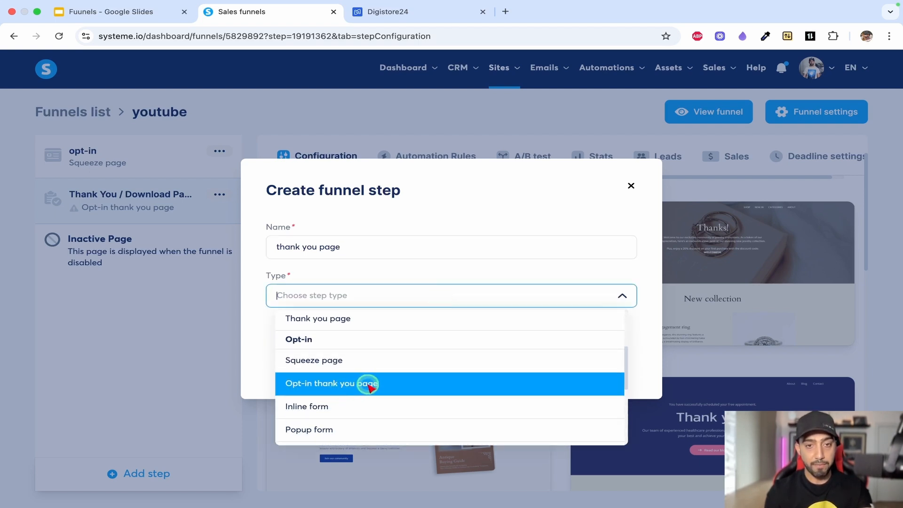
{"action": "left_click", "coordinate": [370, 383]}
{"action": "left_click", "coordinate": [460, 364]}
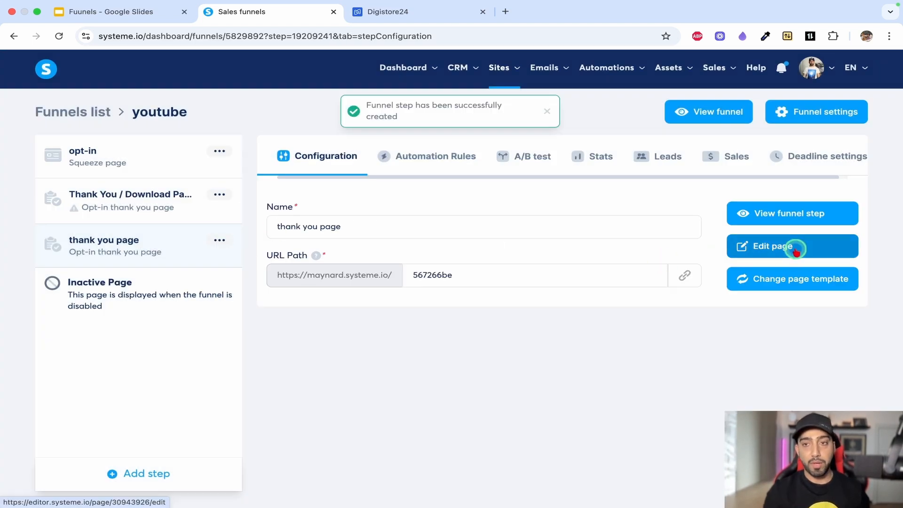
Step: Open the new thank you page for editing and add a headline reading "Thank you for signing up for the free video."
{"action": "left_click", "coordinate": [768, 251]}
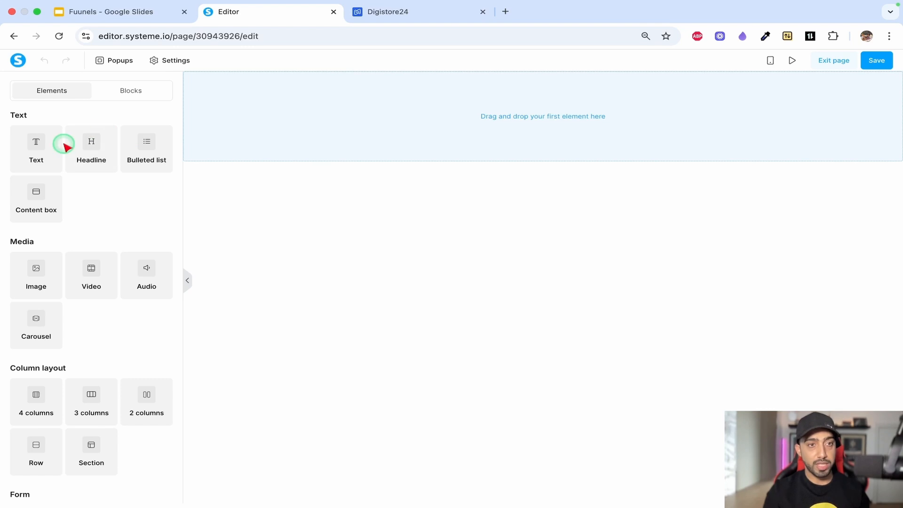
{"action": "left_click_drag", "start_coordinate": [96, 150], "coordinate": [488, 111]}
{"action": "triple_click", "coordinate": [488, 110]}
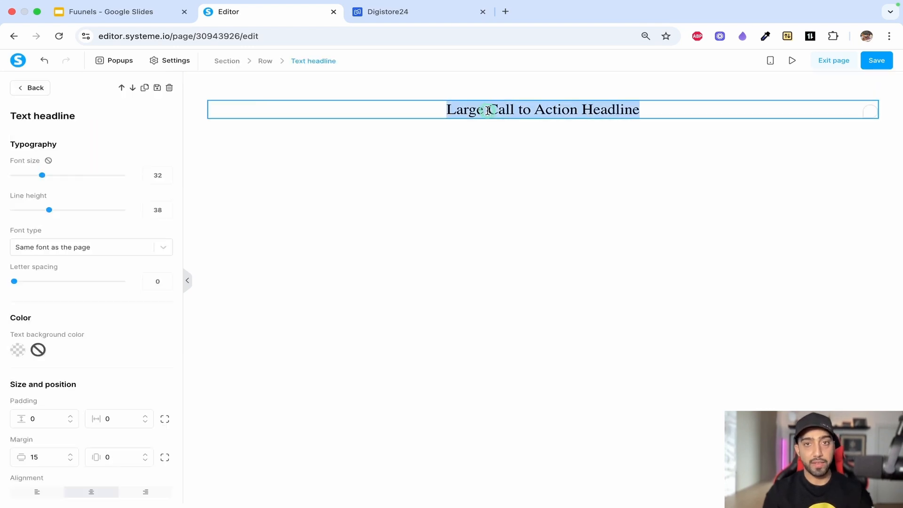
{"action": "type", "text": "Thank you for signing up for the"}
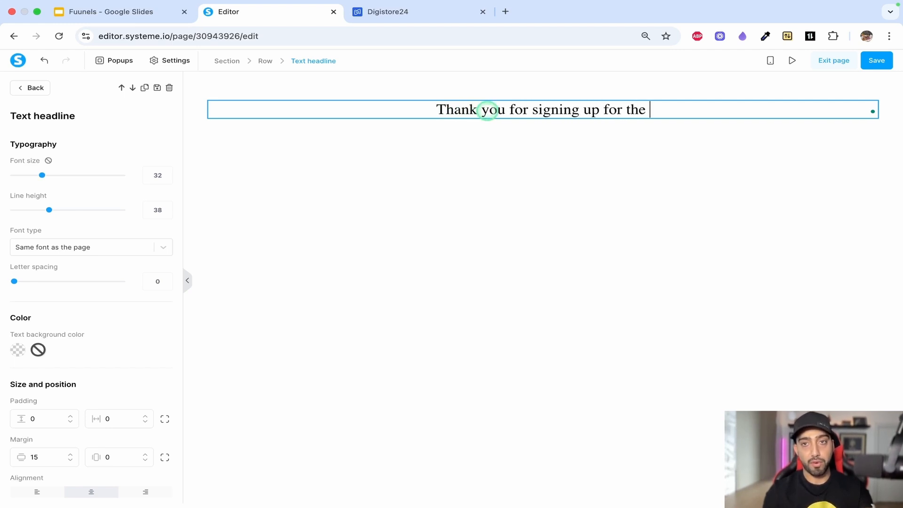
{"action": "type", "text": "free video. "}
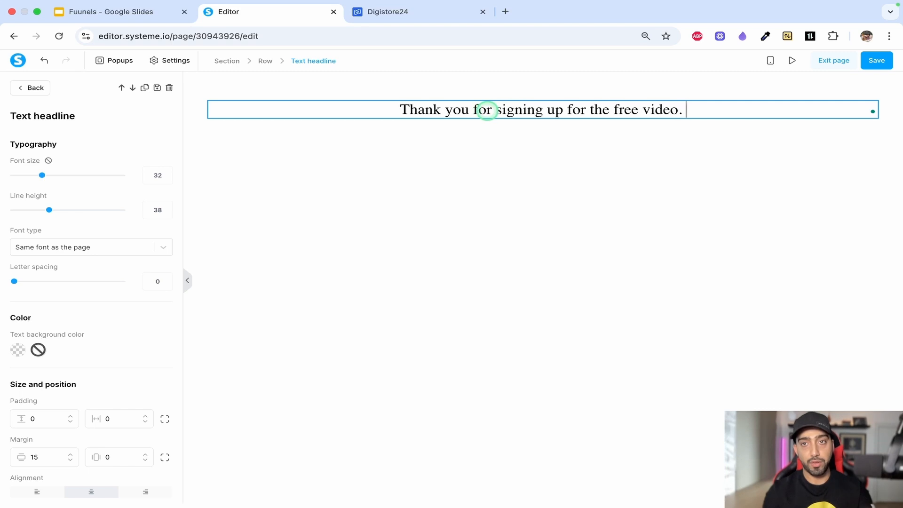
Step: Extend the headline with "while you're here, check out a video from me."
{"action": "type", "text": "while you'r"}
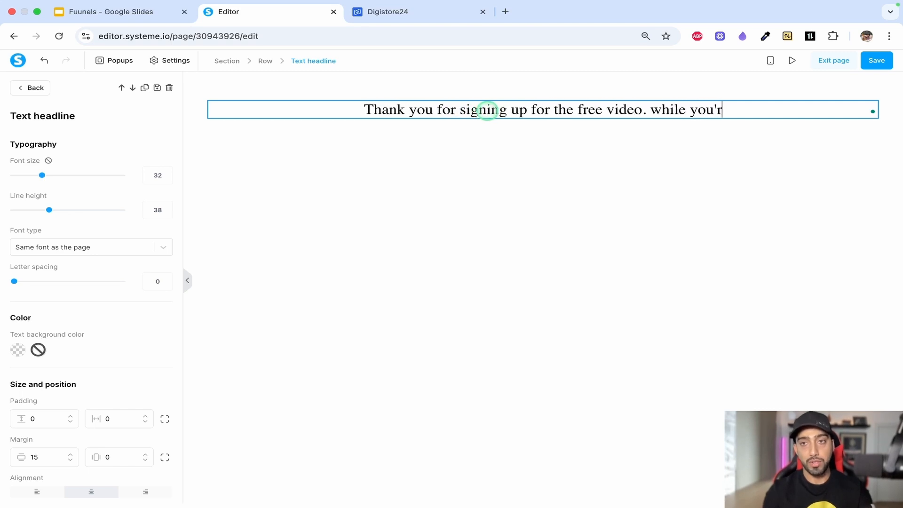
{"action": "type", "text": "e n"}
{"action": "key", "text": "BackSpace"}
{"action": "key", "text": "BackSpace"}
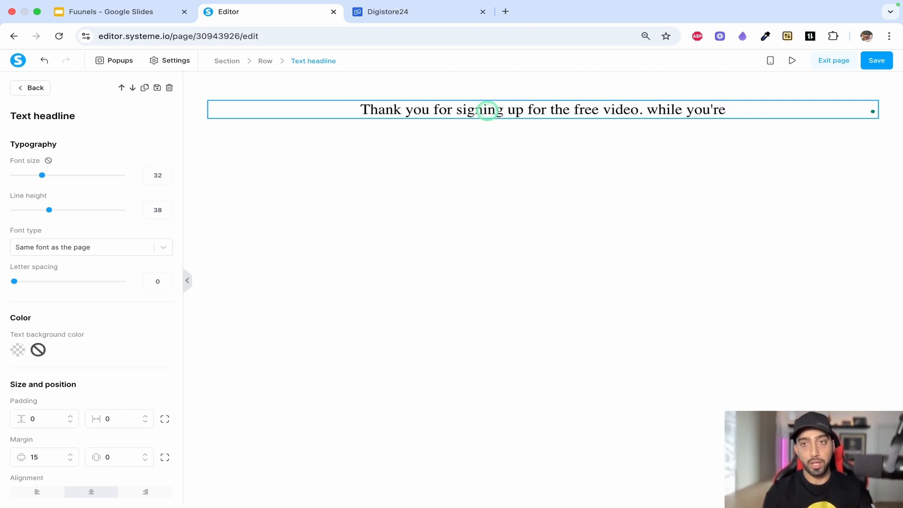
{"action": "type", "text": "here, y"}
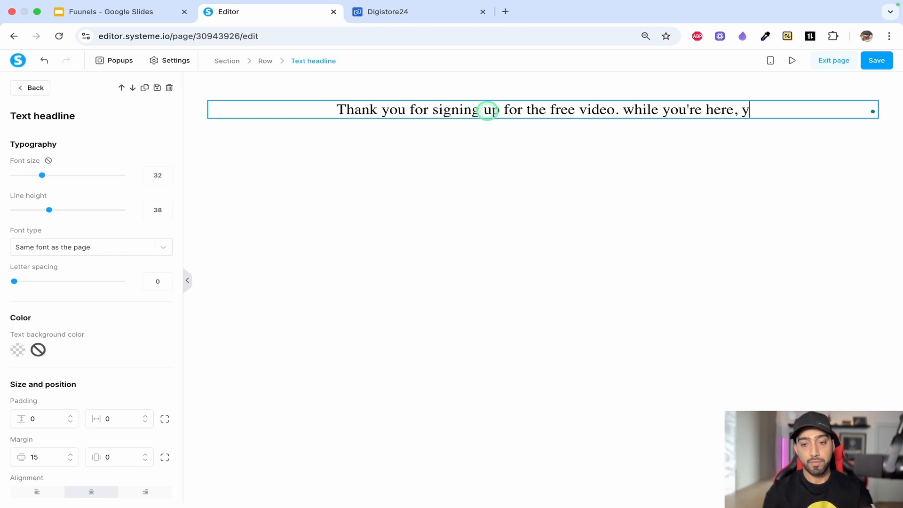
{"action": "key", "text": "BackSpace"}
{"action": "type", "text": "check out"}
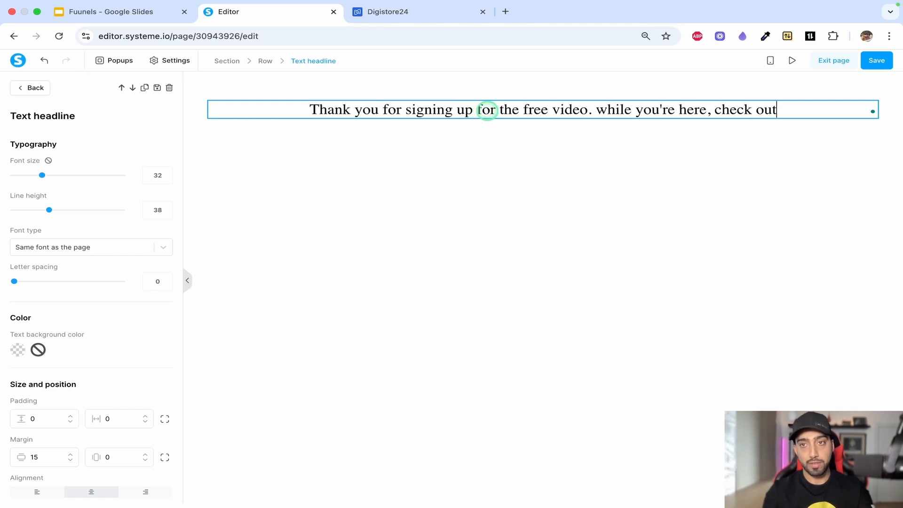
{"action": "type", "text": " a video f"}
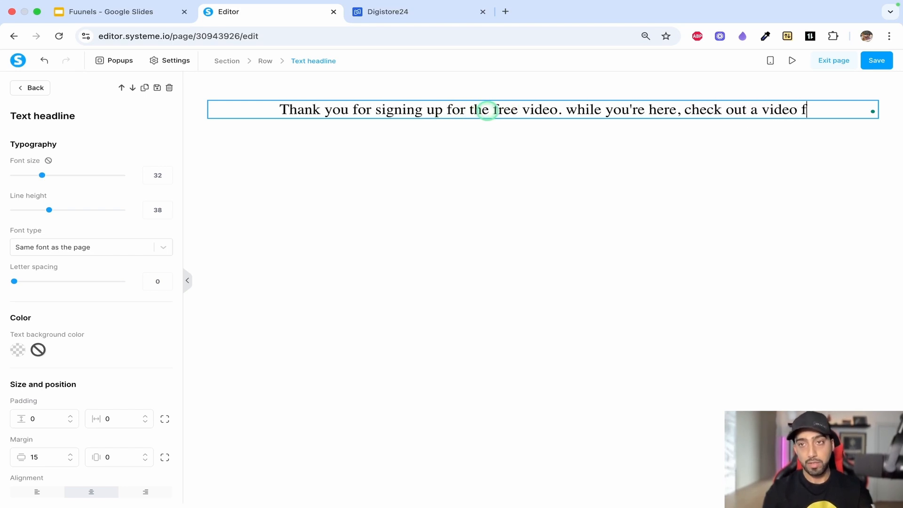
{"action": "type", "text": "rom me"}
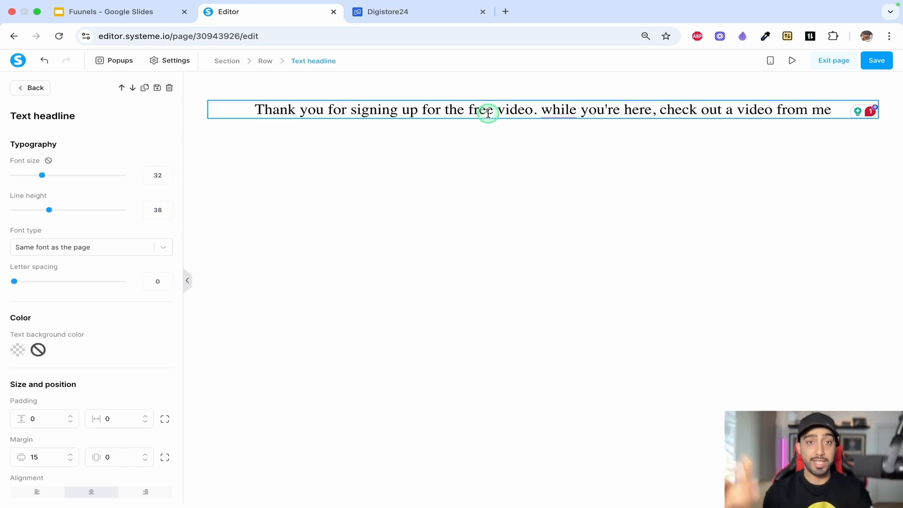
{"action": "type", "text": "."}
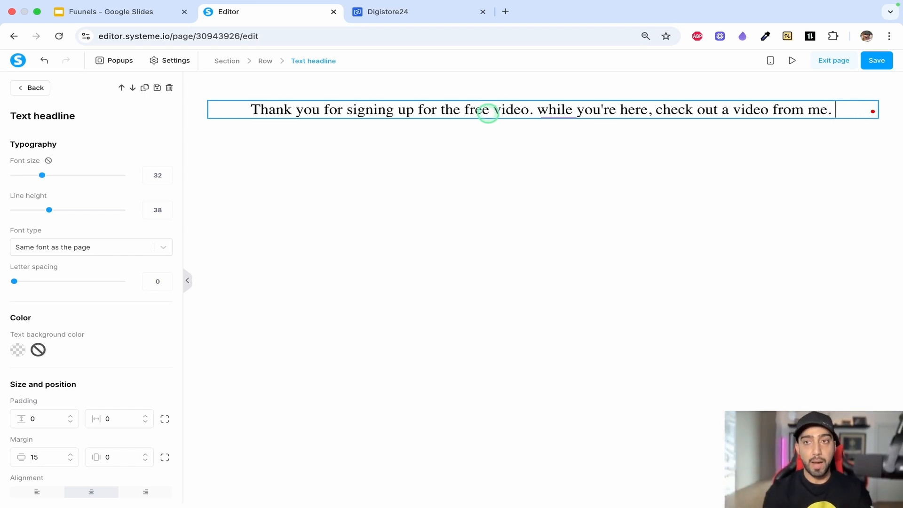
{"action": "left_click", "coordinate": [200, 101]}
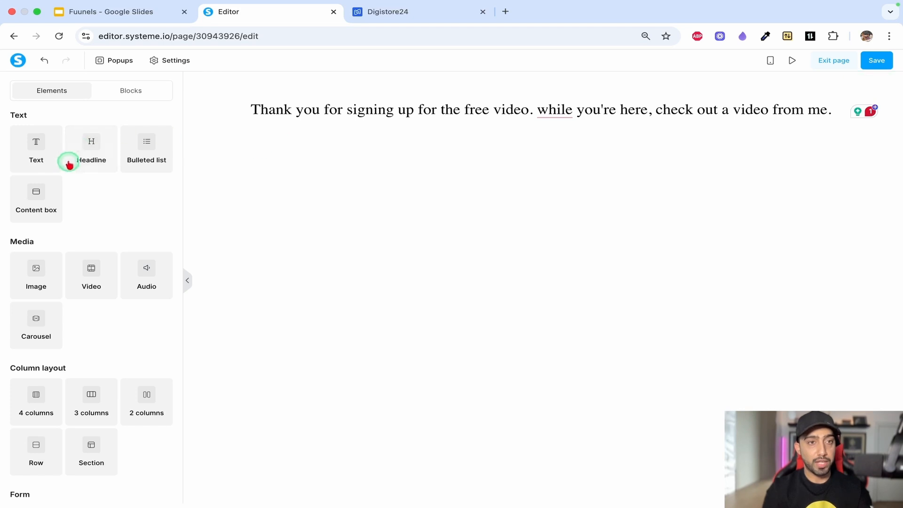
Step: Add a row below the headline and place a video element inside it
{"action": "left_click_drag", "start_coordinate": [36, 451], "coordinate": [526, 141]}
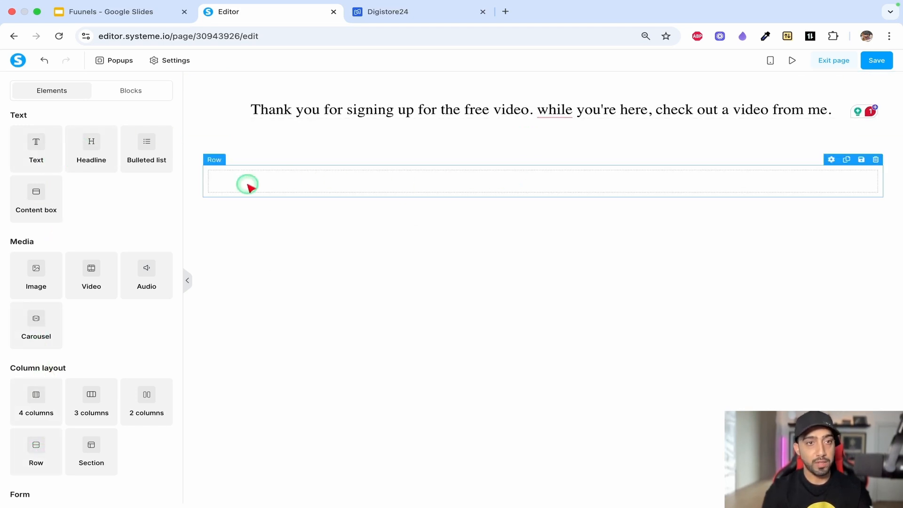
{"action": "scroll", "coordinate": [66, 242], "scroll_direction": "down", "scroll_amount": 1}
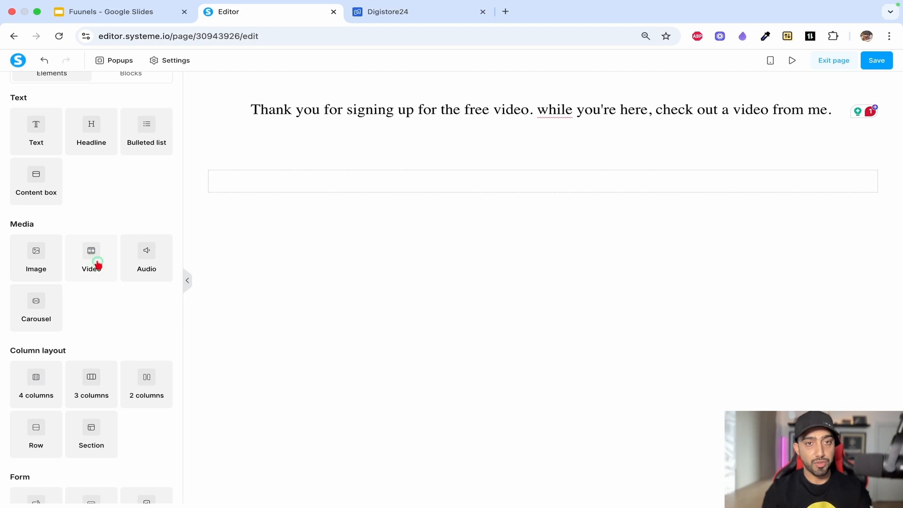
{"action": "left_click_drag", "start_coordinate": [94, 264], "coordinate": [541, 179]}
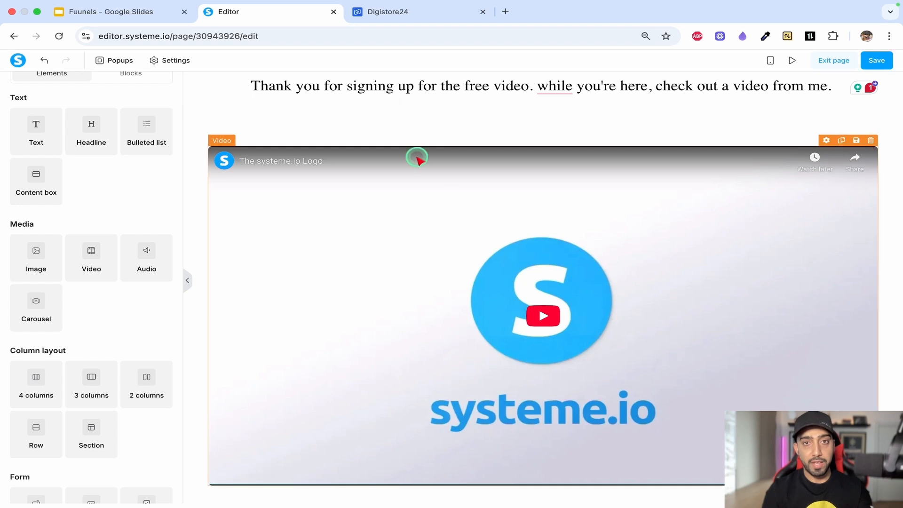
Step: Format the whole thank-you headline as H1
{"action": "triple_click", "coordinate": [407, 86]}
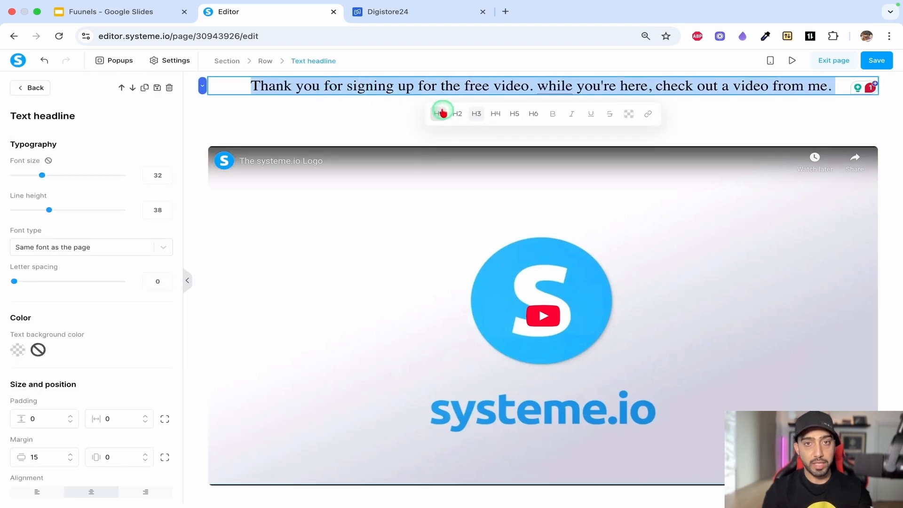
{"action": "left_click", "coordinate": [441, 113]}
{"action": "left_click", "coordinate": [631, 143]}
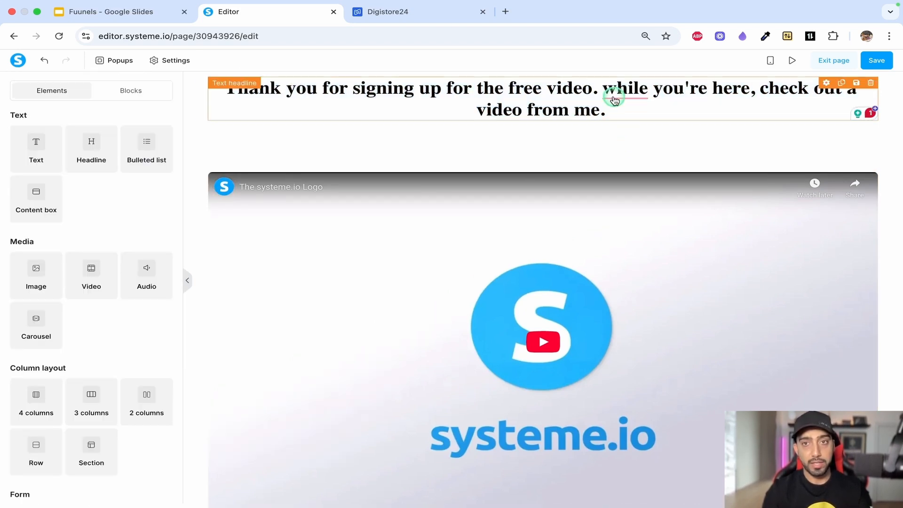
Step: Replace the space after "free video." in the headline with "..." and break the line before "while you're here"
{"action": "triple_click", "coordinate": [609, 94]}
{"action": "left_click", "coordinate": [609, 93]}
{"action": "key", "text": "BackSpace"}
{"action": "type", "text": "..."}
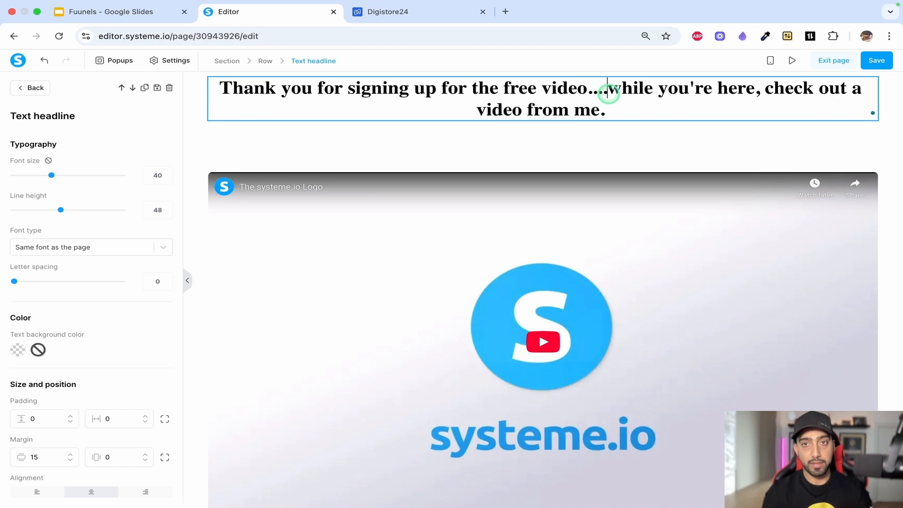
{"action": "key", "text": "Return"}
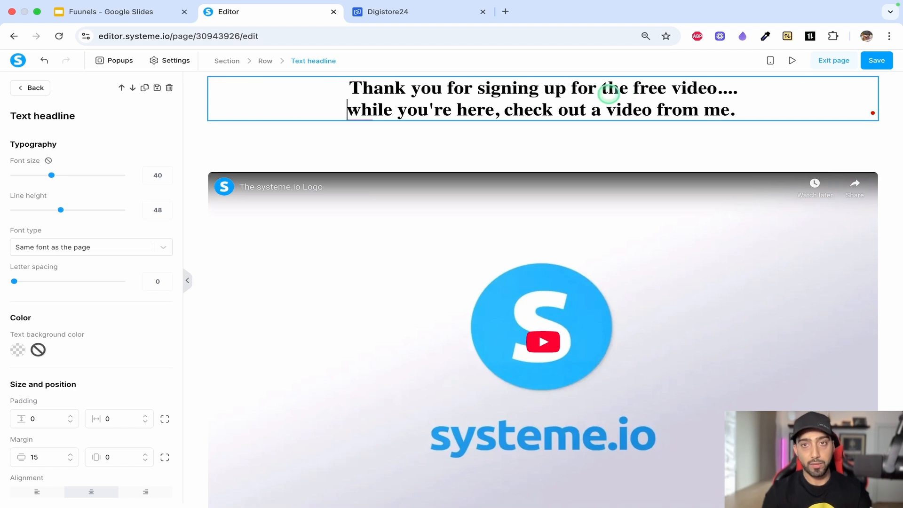
{"action": "left_click", "coordinate": [529, 141]}
Step: Add a text element between the headline and the video, keeping its placeholder text
{"action": "scroll", "coordinate": [524, 187], "scroll_direction": "down", "scroll_amount": 1}
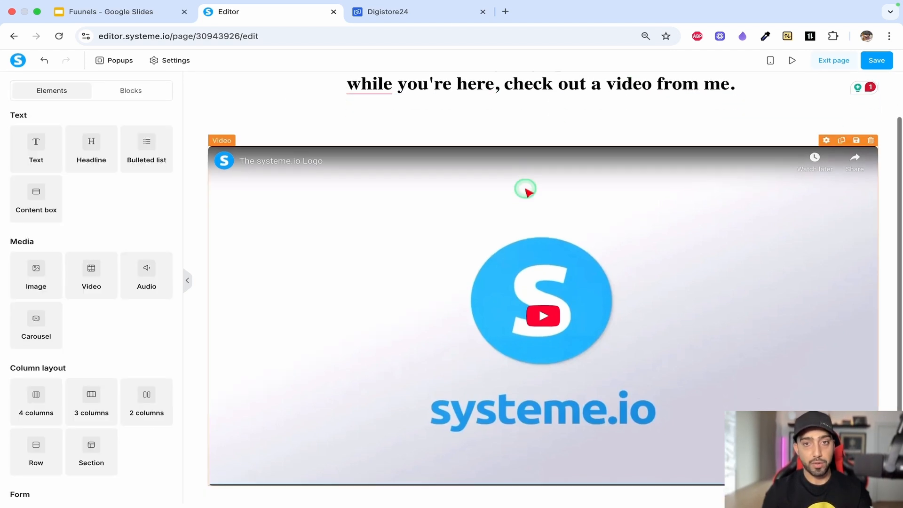
{"action": "scroll", "coordinate": [583, 215], "scroll_direction": "up", "scroll_amount": 2}
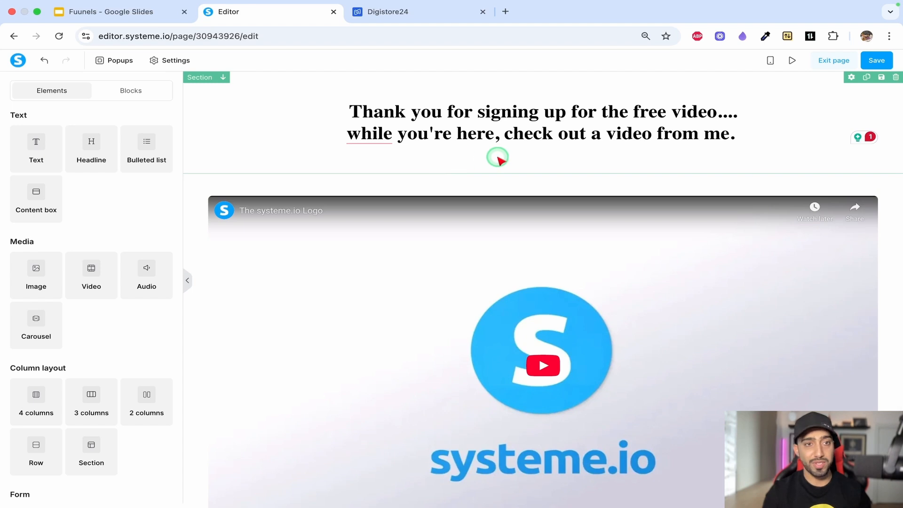
{"action": "left_click_drag", "start_coordinate": [41, 155], "coordinate": [460, 177]}
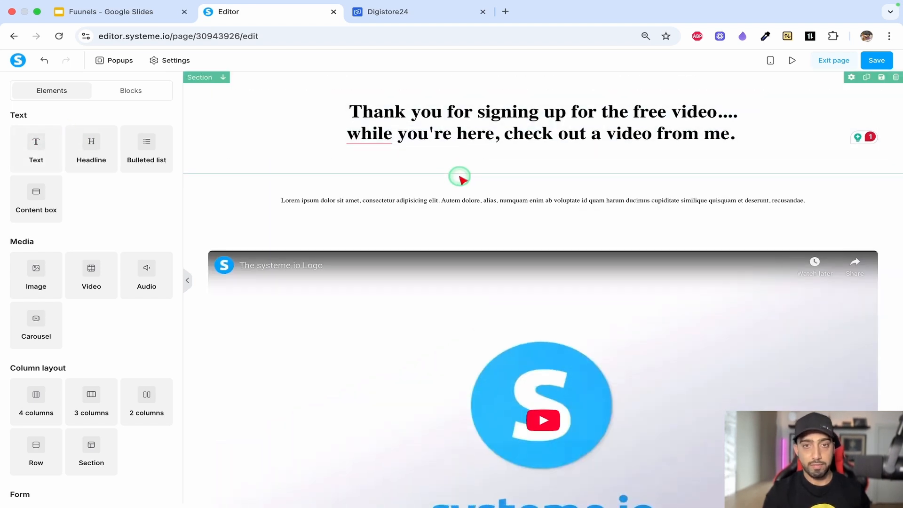
{"action": "left_click", "coordinate": [473, 200]}
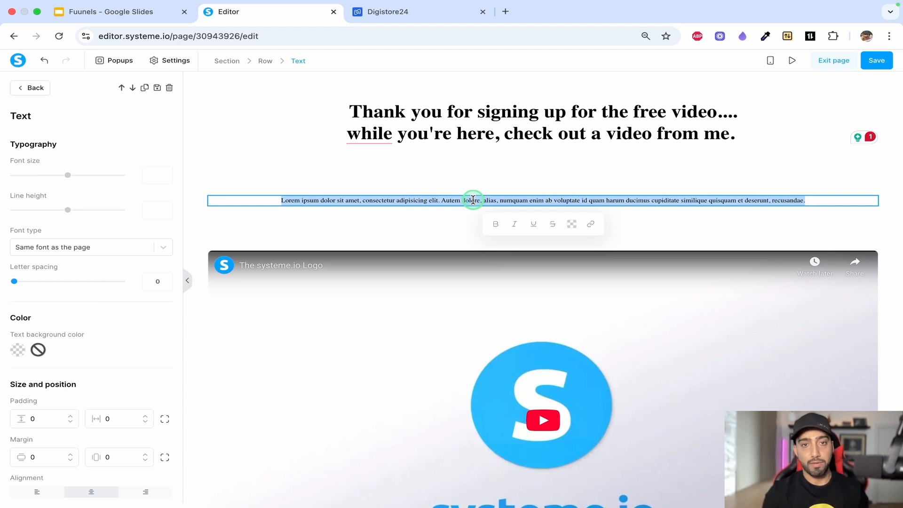
{"action": "left_click", "coordinate": [472, 312]}
Step: Add an empty row below the video
{"action": "scroll", "coordinate": [472, 312], "scroll_direction": "down", "scroll_amount": 3}
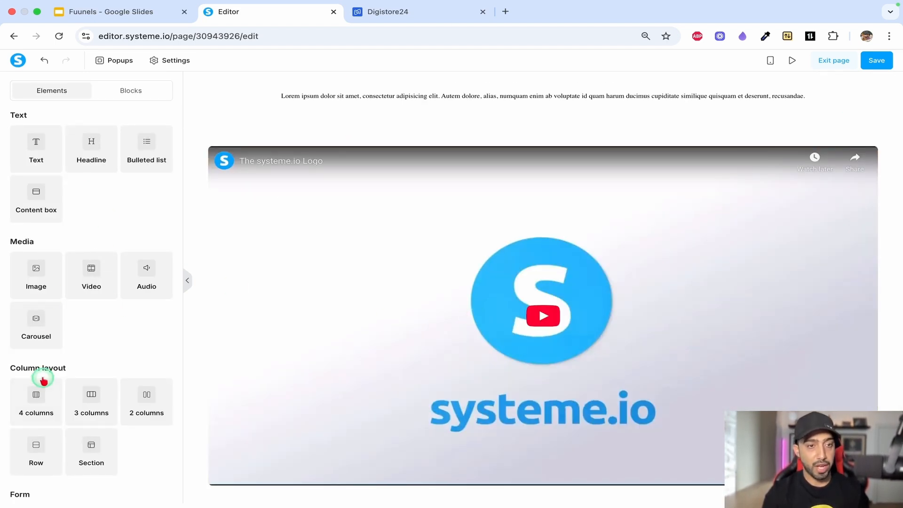
{"action": "left_click_drag", "start_coordinate": [41, 438], "coordinate": [441, 496]}
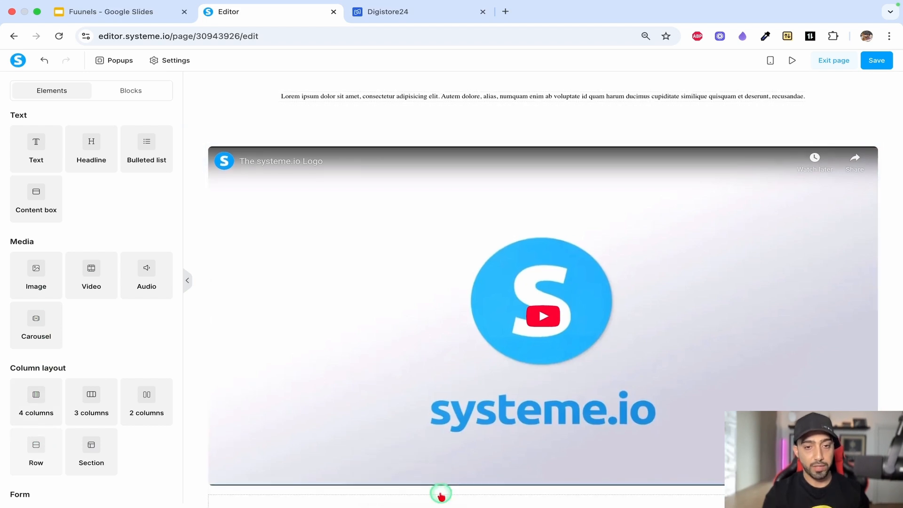
Step: Add a button element to the empty row below the video
{"action": "scroll", "coordinate": [471, 452], "scroll_direction": "down", "scroll_amount": 1}
{"action": "left_click", "coordinate": [461, 470]}
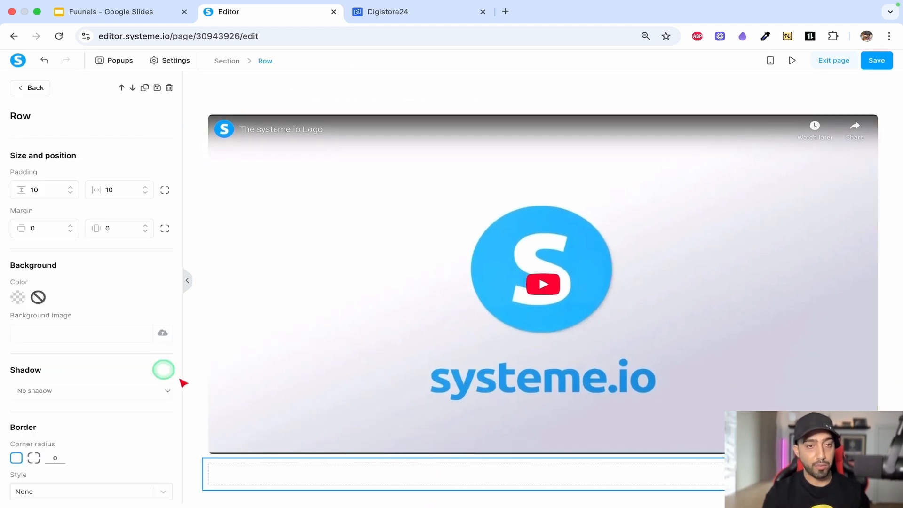
{"action": "left_click", "coordinate": [274, 347]}
{"action": "scroll", "coordinate": [130, 394], "scroll_direction": "down", "scroll_amount": 5}
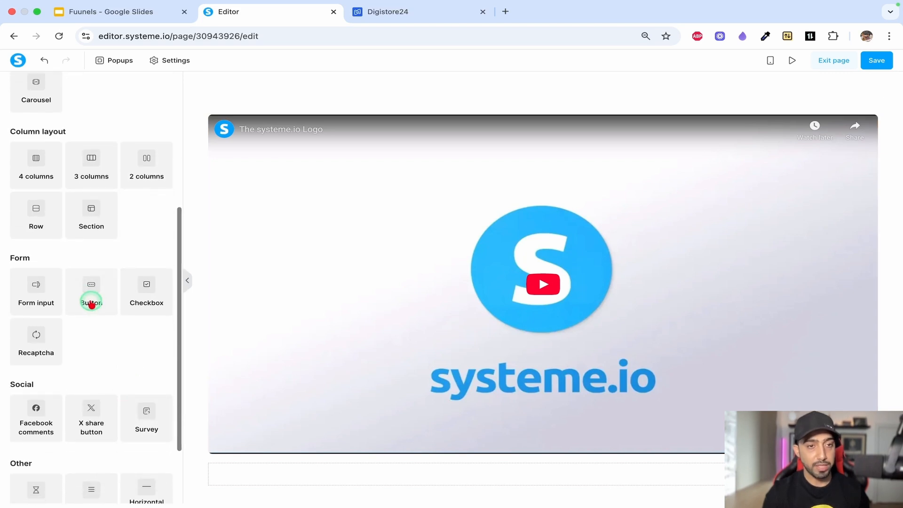
{"action": "left_click_drag", "start_coordinate": [91, 304], "coordinate": [521, 484]}
{"action": "scroll", "coordinate": [506, 483], "scroll_direction": "down", "scroll_amount": 1}
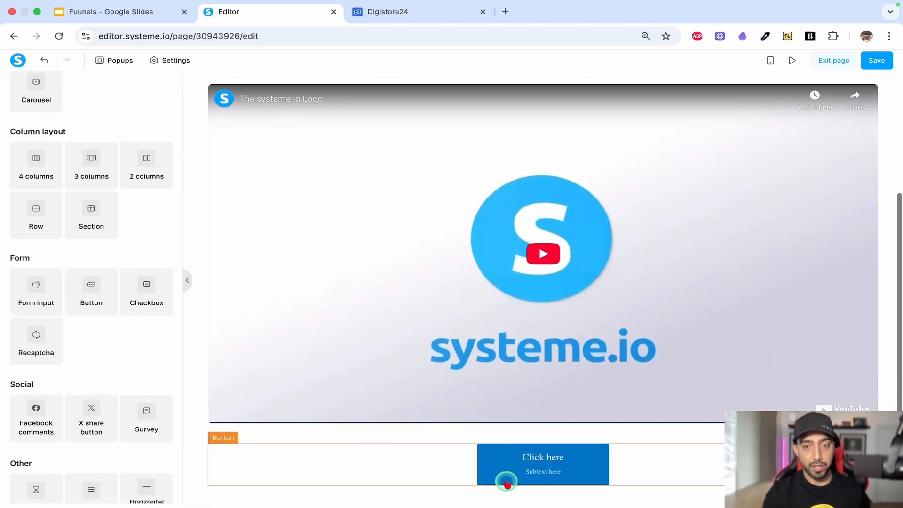
Step: Set the new button to redirect users to a custom URL after contact registration, leaving the redirection URL empty
{"action": "left_click", "coordinate": [544, 453]}
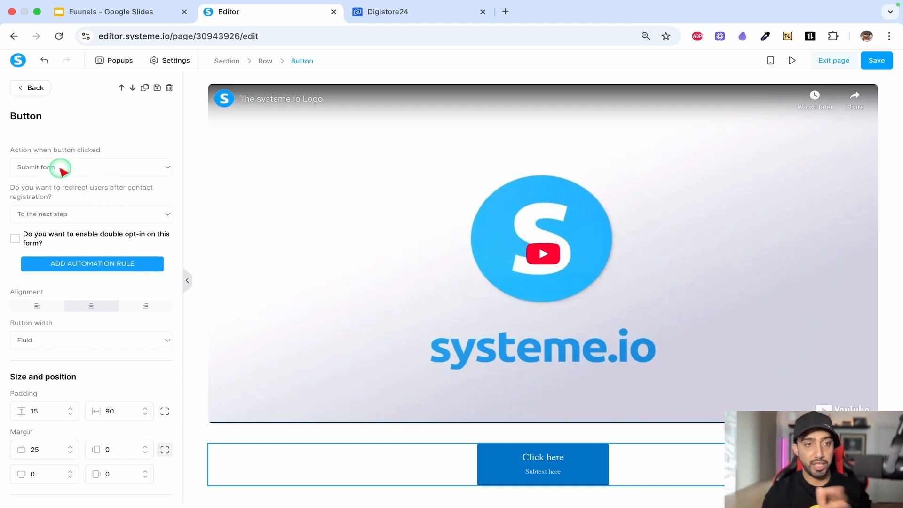
{"action": "left_click", "coordinate": [66, 216]}
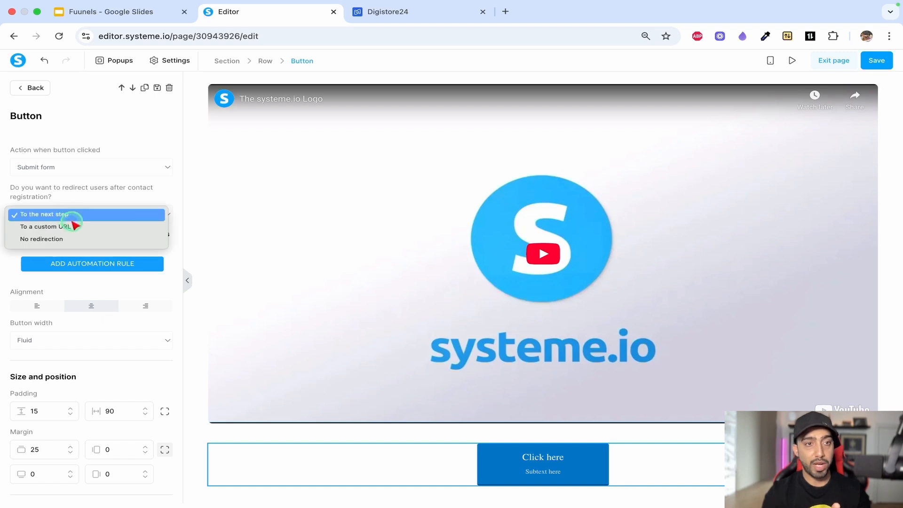
{"action": "left_click", "coordinate": [103, 229]}
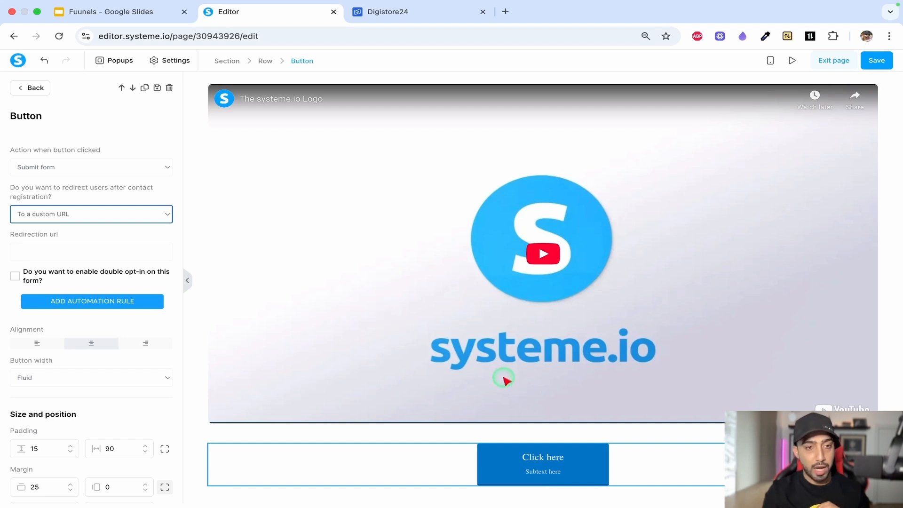
{"action": "left_click", "coordinate": [83, 216]}
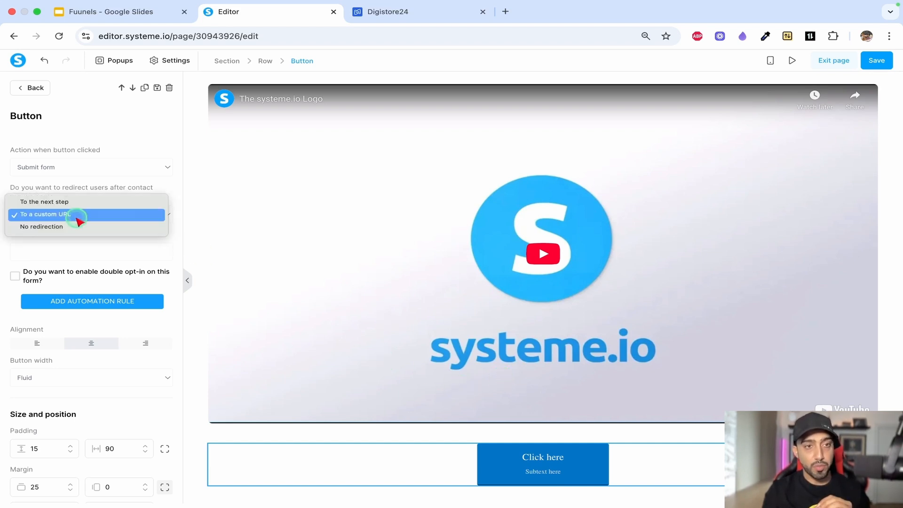
{"action": "left_click", "coordinate": [93, 249]}
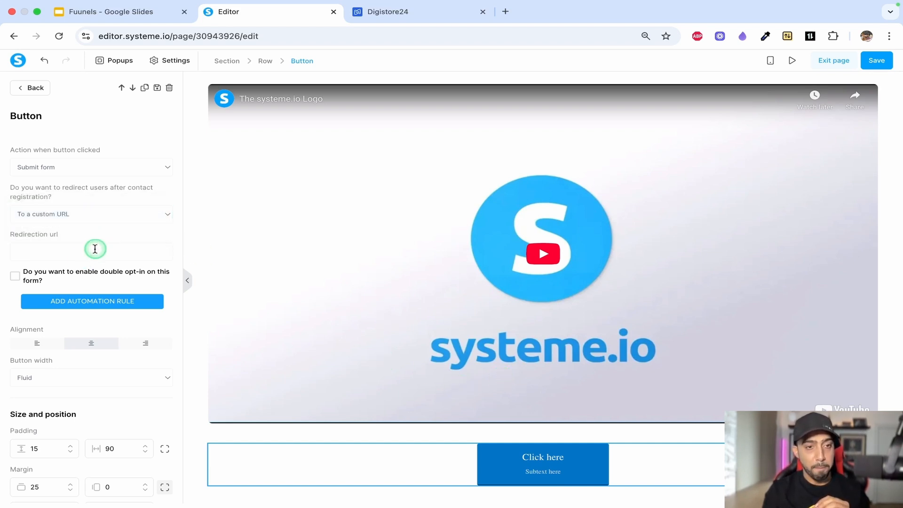
Step: Set the button text to "Start your fat loss"
{"action": "scroll", "coordinate": [95, 249], "scroll_direction": "down", "scroll_amount": 8}
{"action": "left_click", "coordinate": [59, 238]}
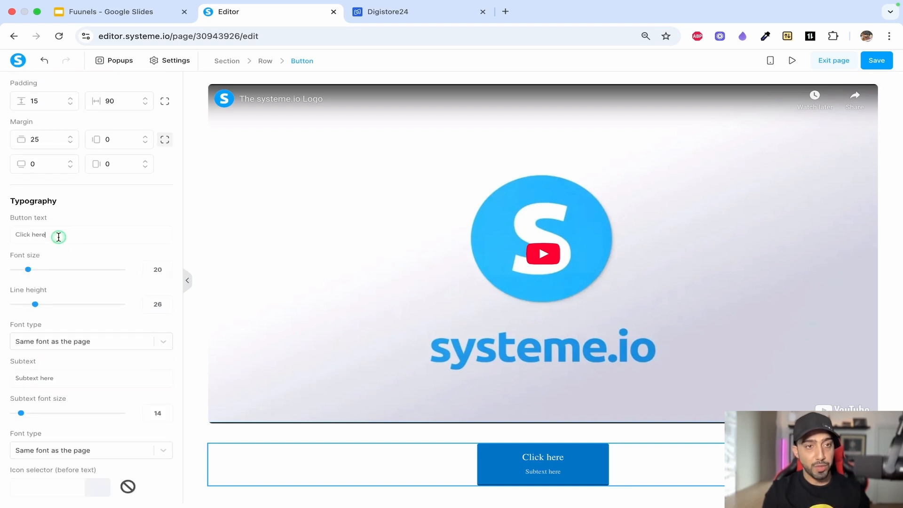
{"action": "triple_click", "coordinate": [59, 238]}
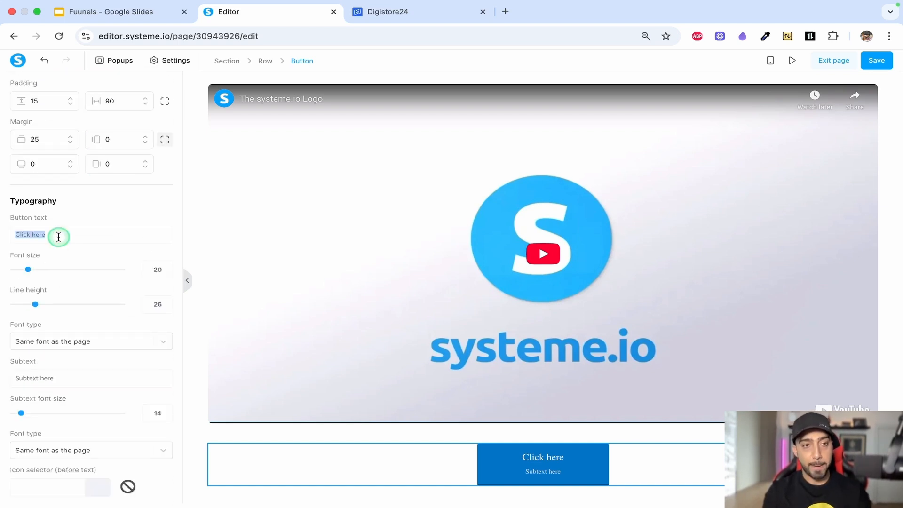
{"action": "type", "text": "Start"}
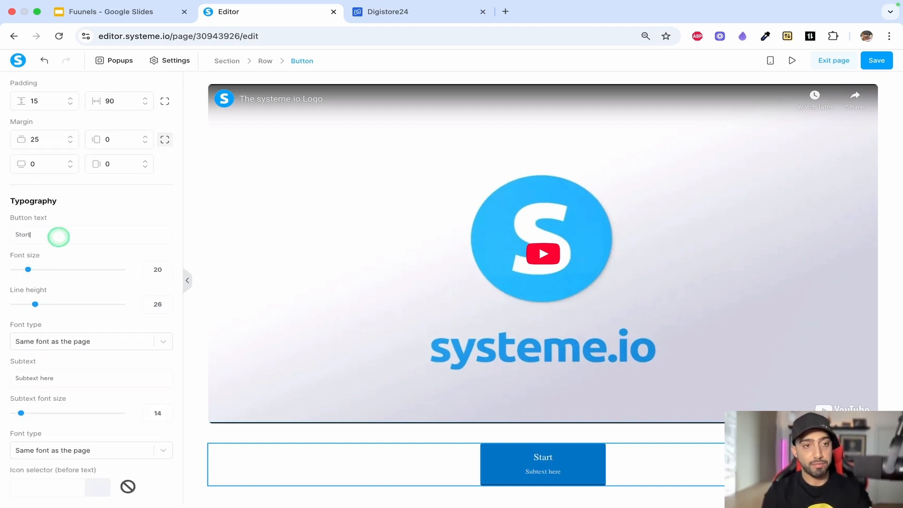
{"action": "type", "text": " your fat"}
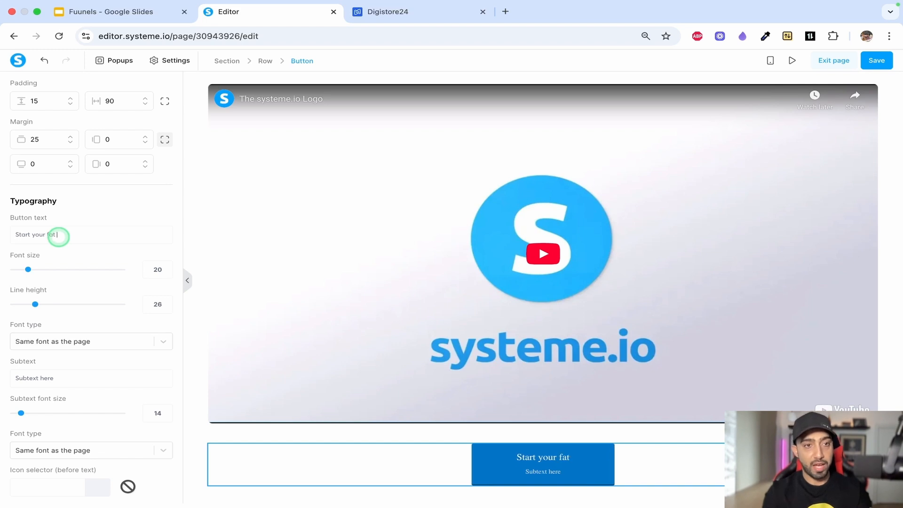
{"action": "type", "text": " loss"}
Step: Replace the button text with "Learn how to lose 10% body fat in 30 days"
{"action": "triple_click", "coordinate": [22, 240]}
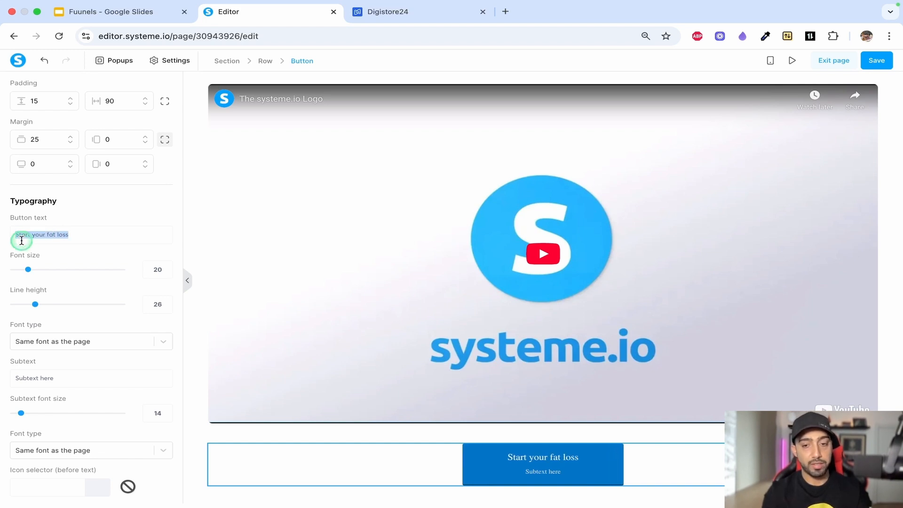
{"action": "type", "text": "Learn how t"}
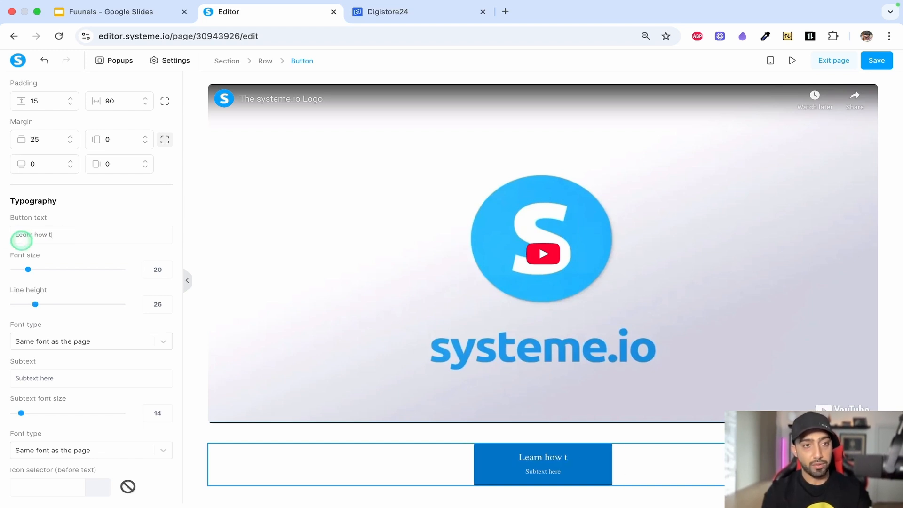
{"action": "type", "text": "o lose "}
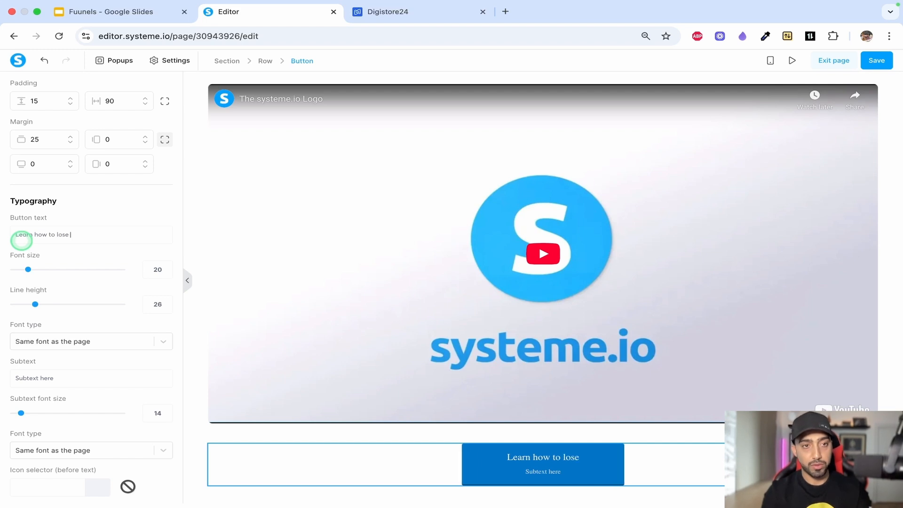
{"action": "type", "text": "10"}
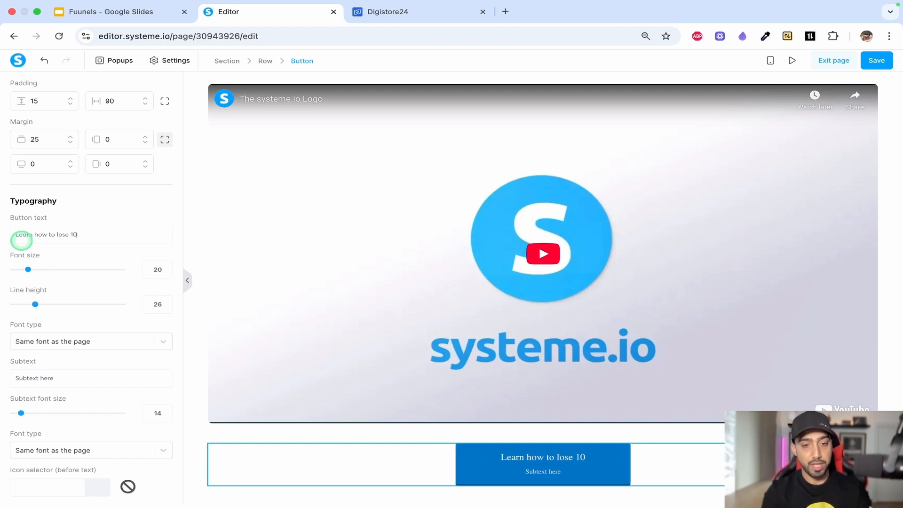
{"action": "type", "text": "% bod"}
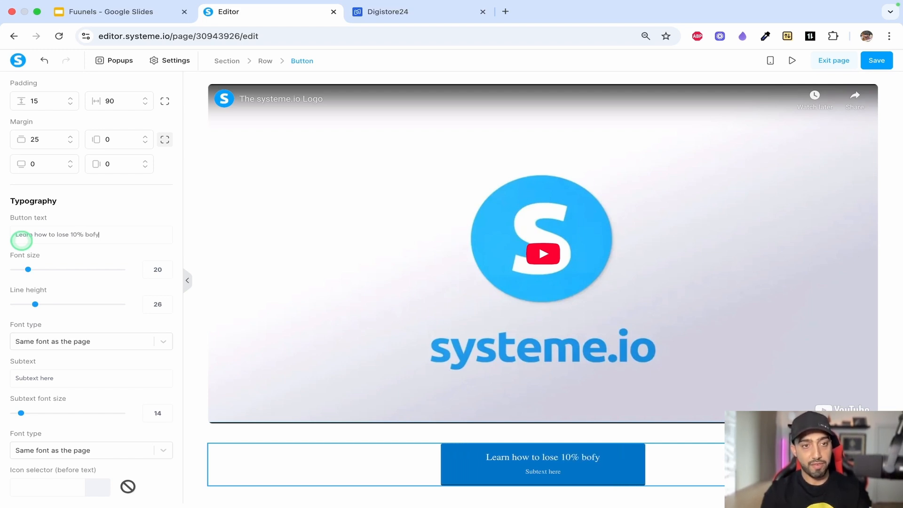
{"action": "type", "text": "y fst"}
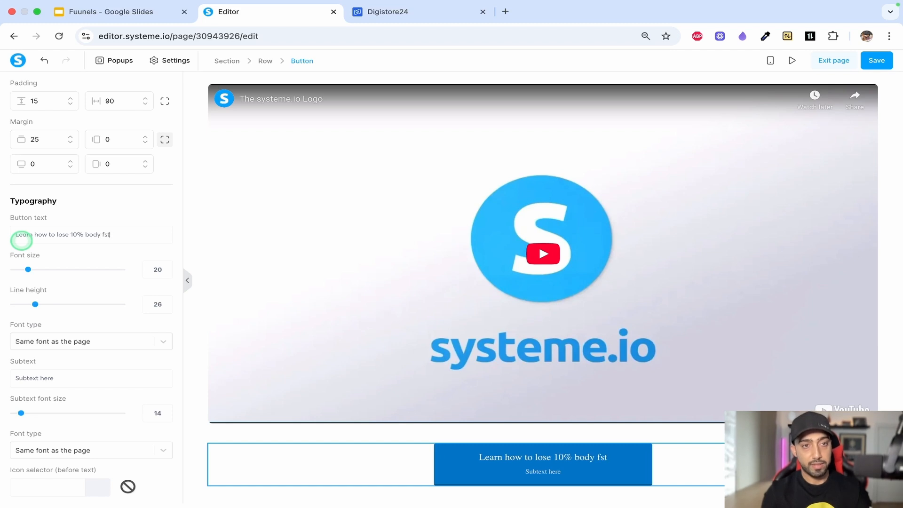
{"action": "key", "text": "BackSpace"}
{"action": "key", "text": "BackSpace"}
{"action": "type", "text": "at in 30"}
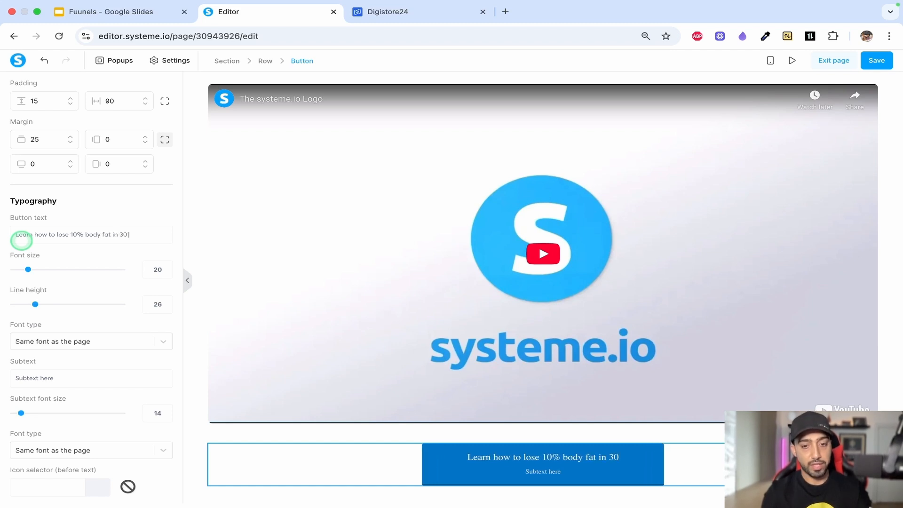
{"action": "type", "text": " days"}
Step: Increase the button's font size to 30 and remove its subtext
{"action": "left_click_drag", "start_coordinate": [28, 270], "coordinate": [40, 270]}
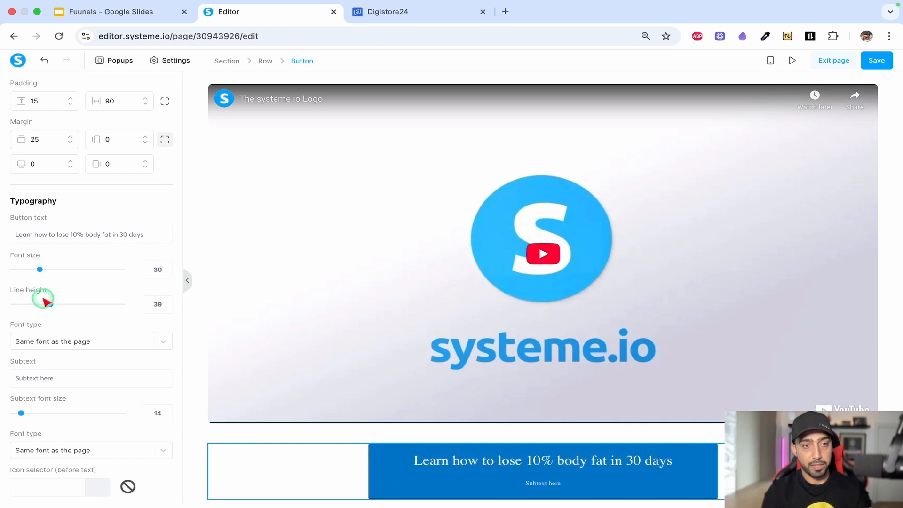
{"action": "triple_click", "coordinate": [67, 378]}
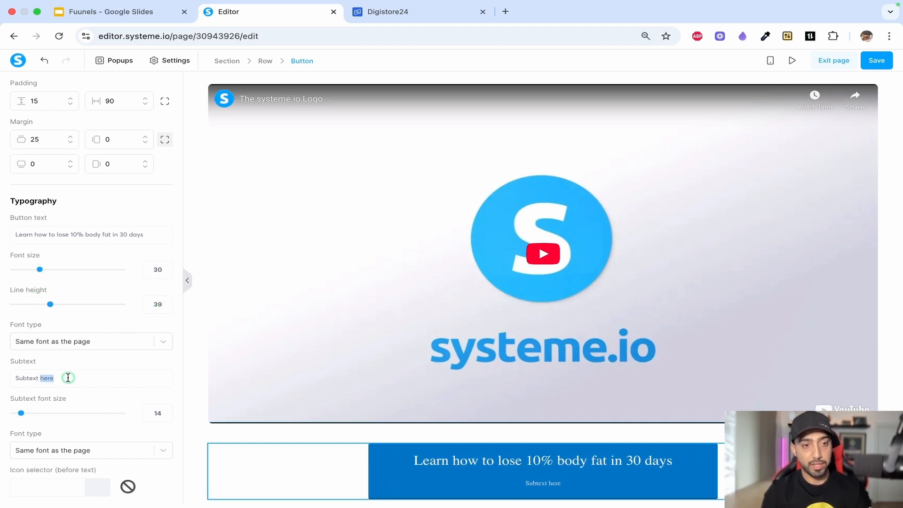
{"action": "key", "text": "BackSpace"}
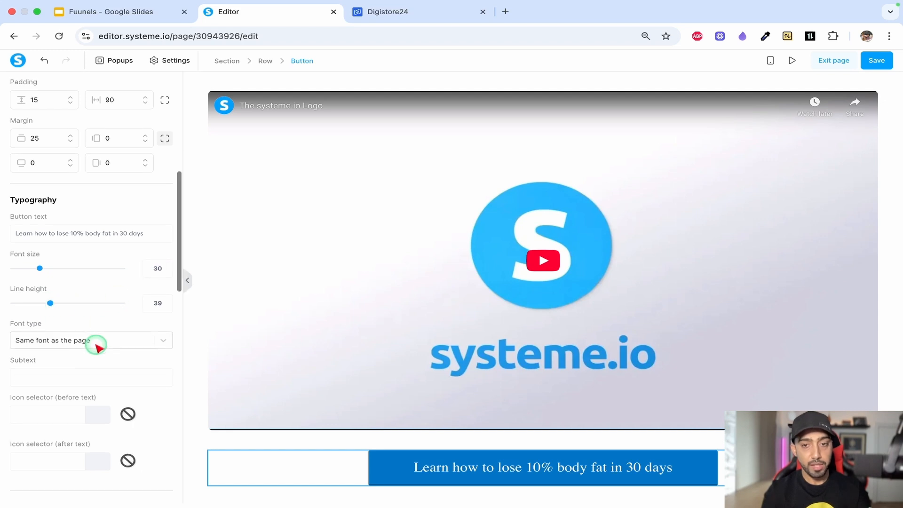
{"action": "scroll", "coordinate": [118, 343], "scroll_direction": "down", "scroll_amount": 5}
{"action": "left_click", "coordinate": [309, 401]}
{"action": "scroll", "coordinate": [309, 401], "scroll_direction": "up", "scroll_amount": 3}
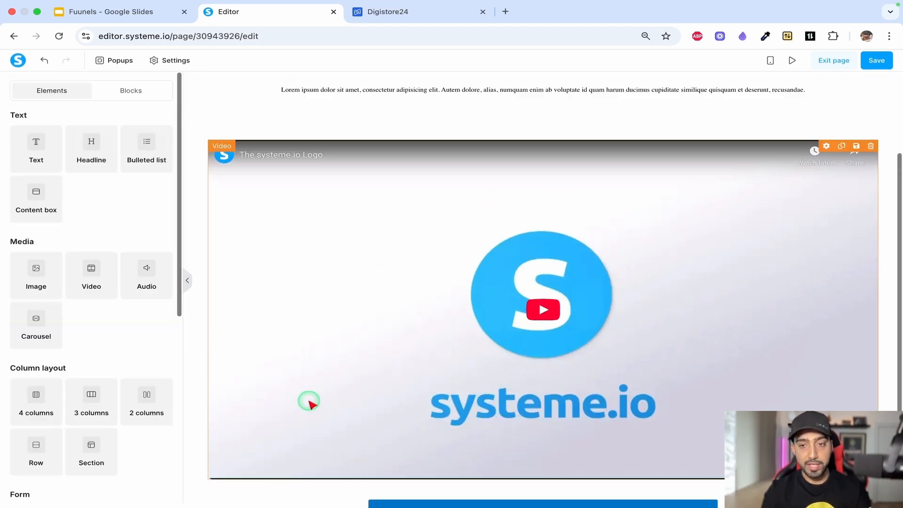
{"action": "scroll", "coordinate": [503, 182], "scroll_direction": "down", "scroll_amount": 3}
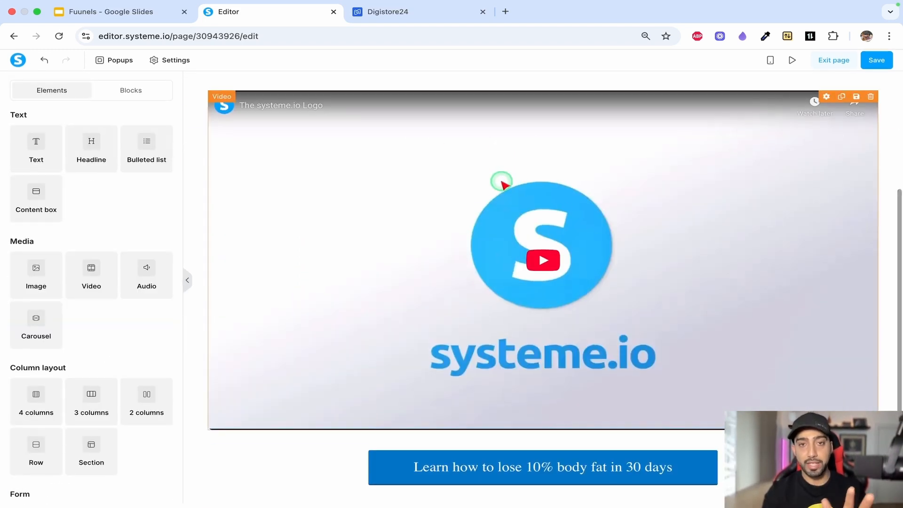
{"action": "scroll", "coordinate": [500, 182], "scroll_direction": "up", "scroll_amount": 3}
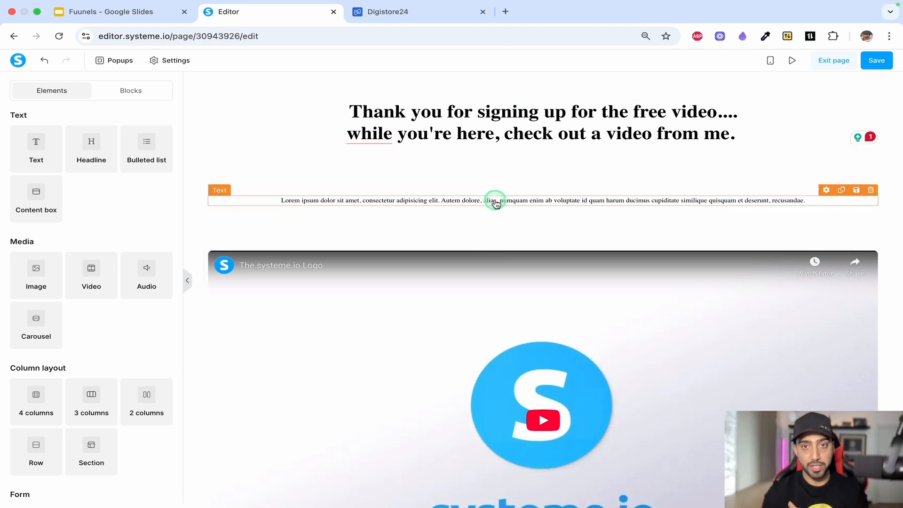
{"action": "scroll", "coordinate": [496, 201], "scroll_direction": "down", "scroll_amount": 3}
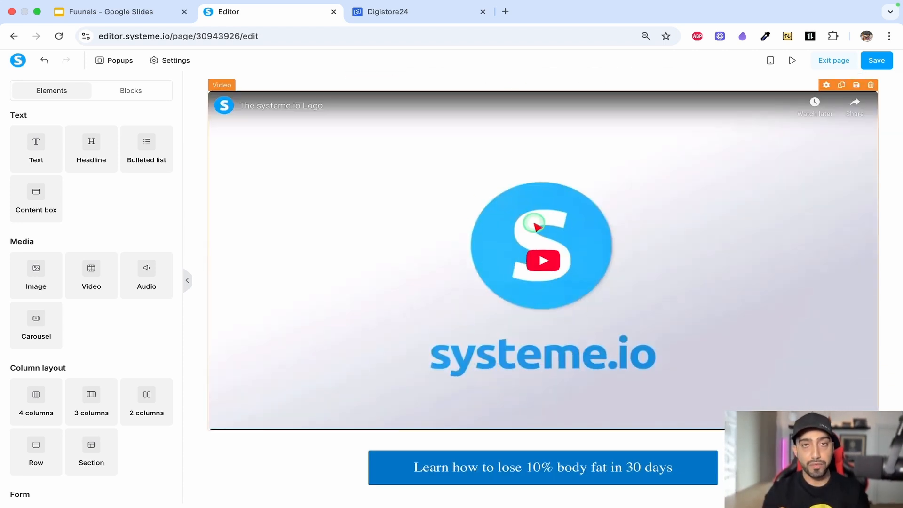
{"action": "left_click", "coordinate": [482, 468]}
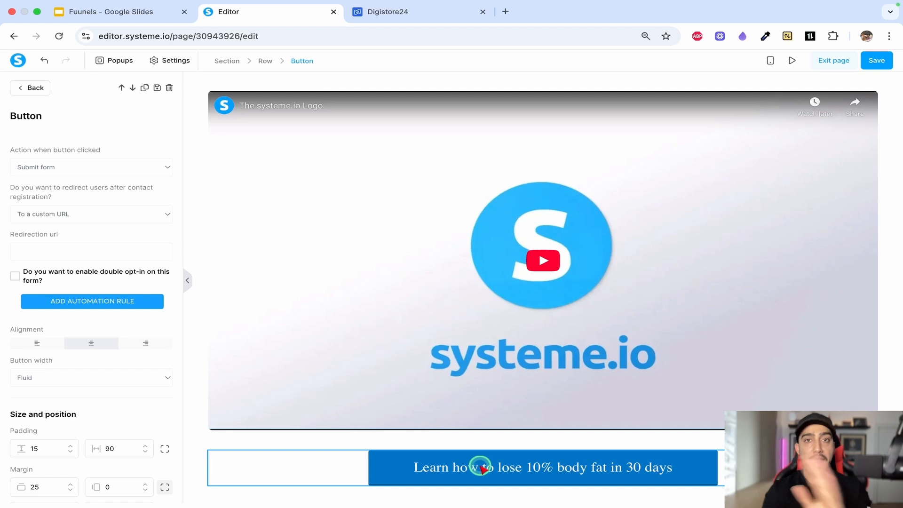
Step: Switch to the Digistore24 marketplace and copy the promolink of The Genius Wave
{"action": "left_click", "coordinate": [411, 14]}
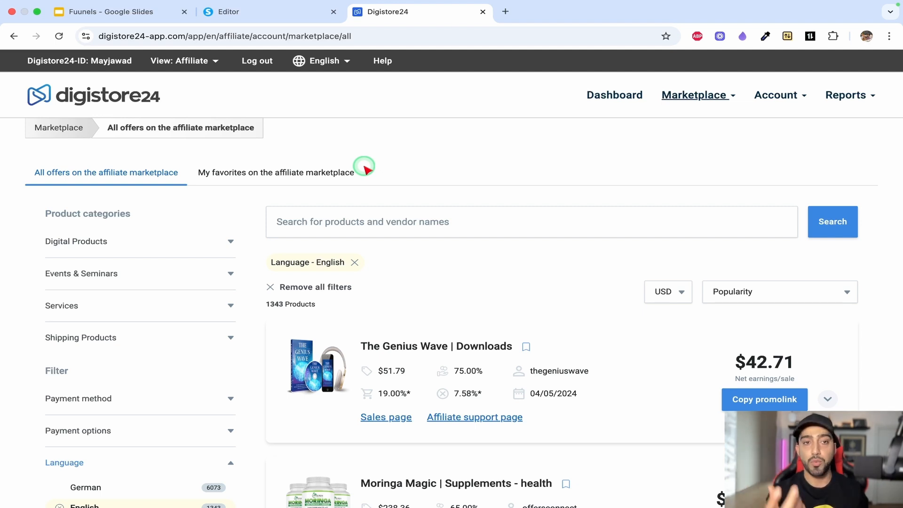
{"action": "scroll", "coordinate": [448, 193], "scroll_direction": "down", "scroll_amount": 5}
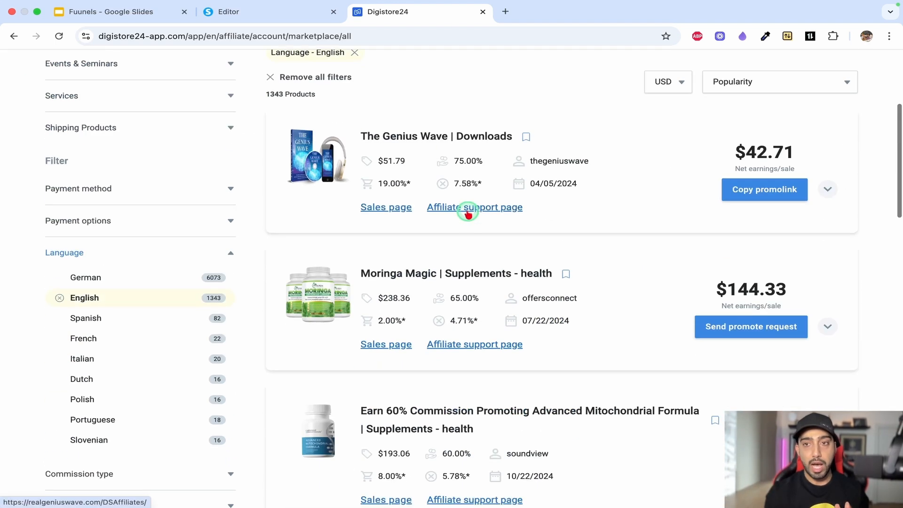
{"action": "scroll", "coordinate": [564, 226], "scroll_direction": "up", "scroll_amount": 2}
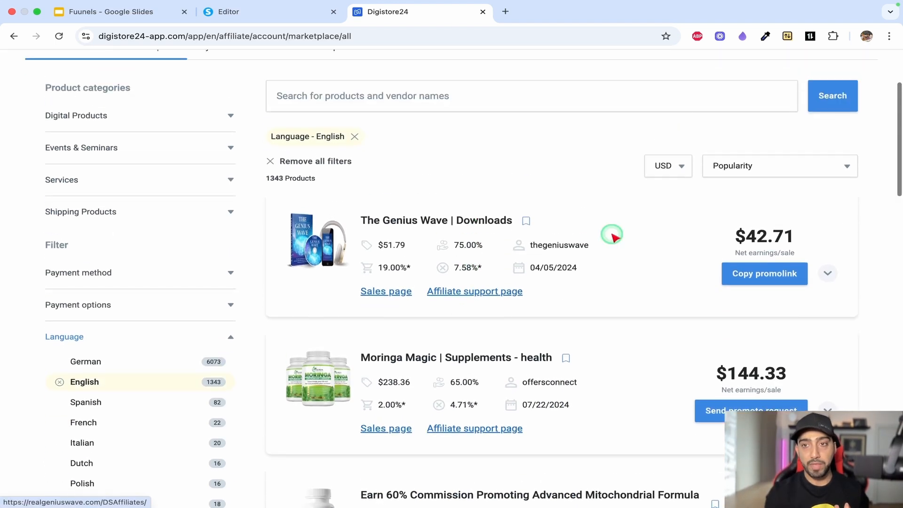
{"action": "left_click", "coordinate": [748, 281]}
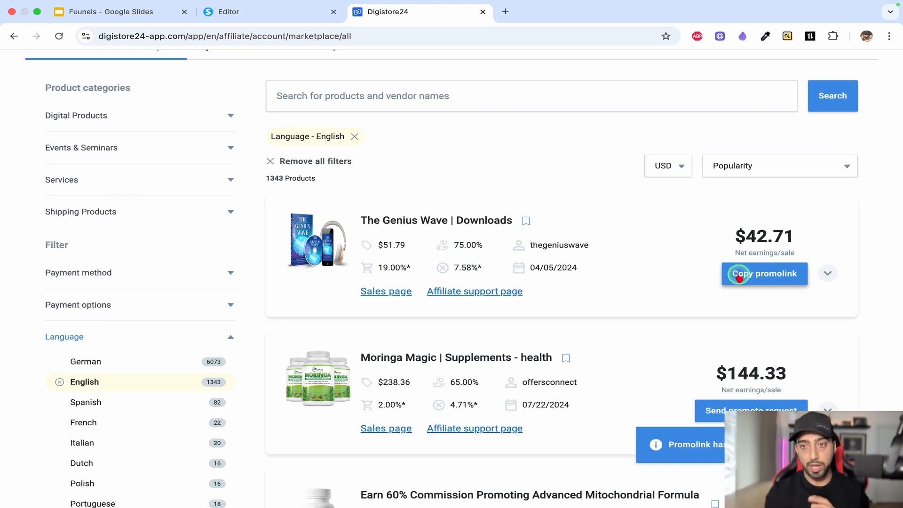
{"action": "left_click", "coordinate": [753, 279]}
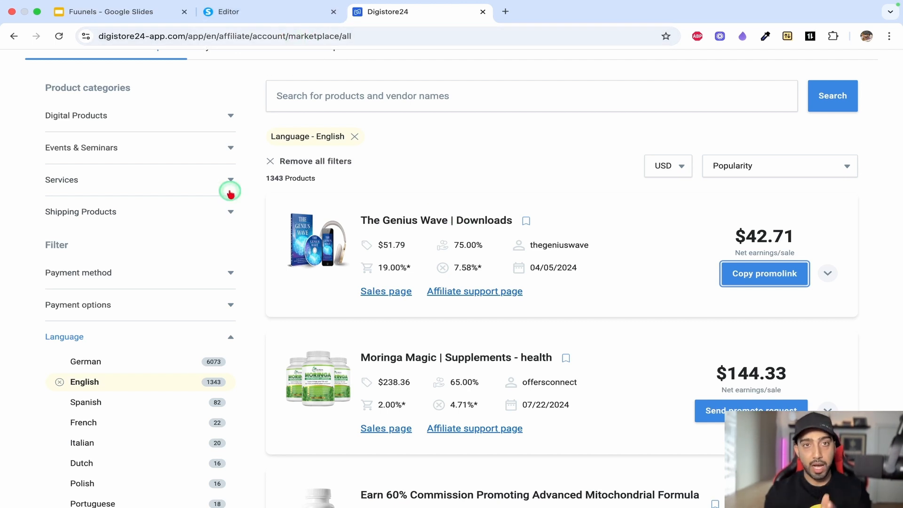
Step: Expand the Digital Products categories and open the details of the Advanced Mitochondrial Formula offer
{"action": "left_click", "coordinate": [185, 116]}
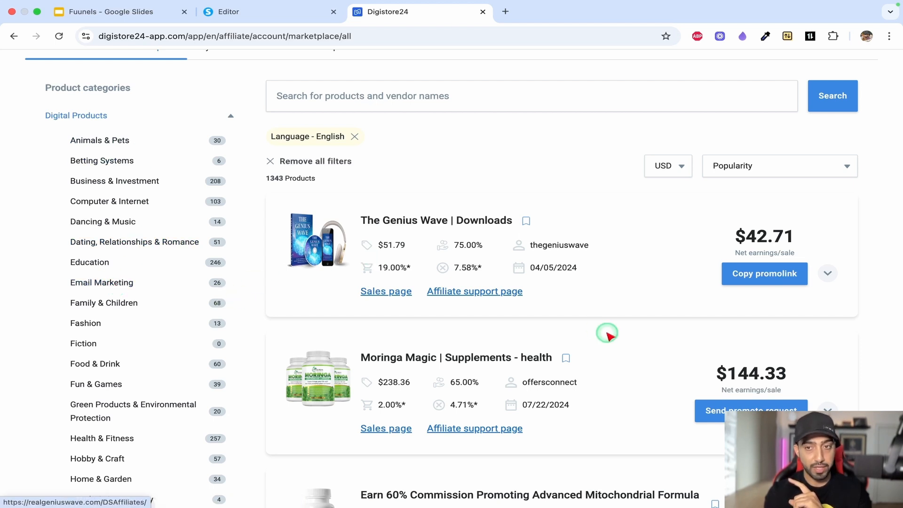
{"action": "scroll", "coordinate": [607, 333], "scroll_direction": "down", "scroll_amount": 1}
{"action": "scroll", "coordinate": [607, 333], "scroll_direction": "down", "scroll_amount": 3}
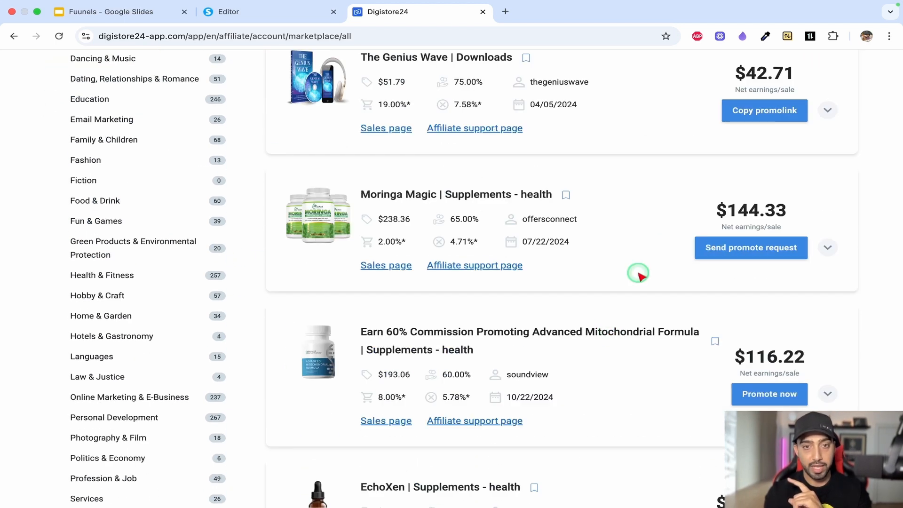
{"action": "scroll", "coordinate": [645, 287], "scroll_direction": "down", "scroll_amount": 2}
{"action": "left_click", "coordinate": [652, 302]}
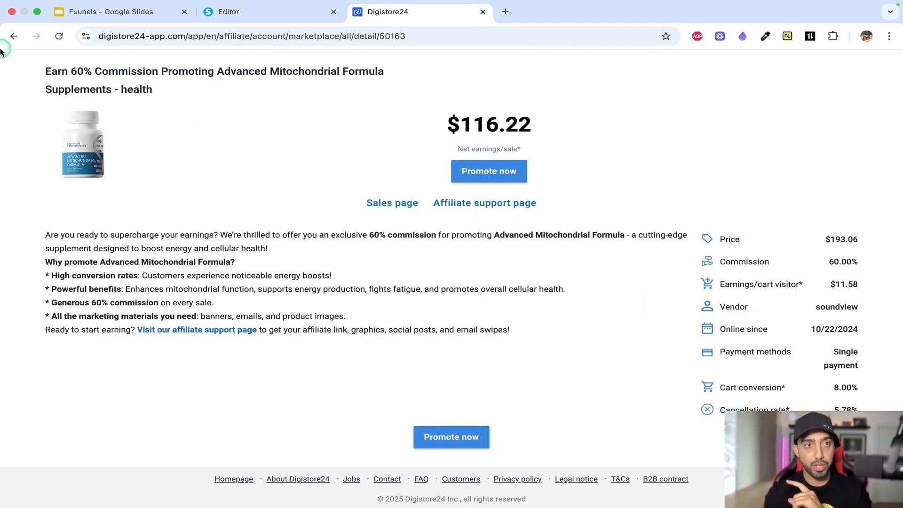
Step: Return to the marketplace list, sign up to promote the Advanced Mitochondrial Formula offer and copy its promolink
{"action": "left_click", "coordinate": [9, 36]}
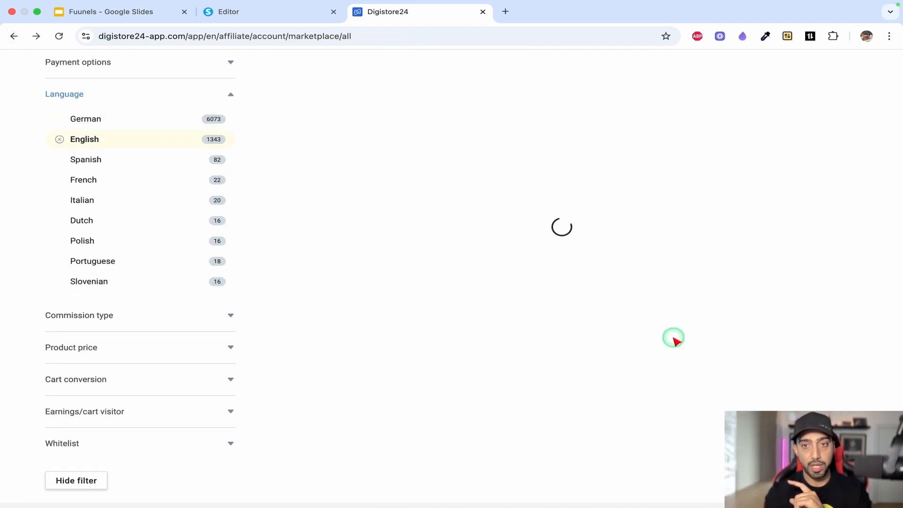
{"action": "scroll", "coordinate": [648, 302], "scroll_direction": "down", "scroll_amount": 1}
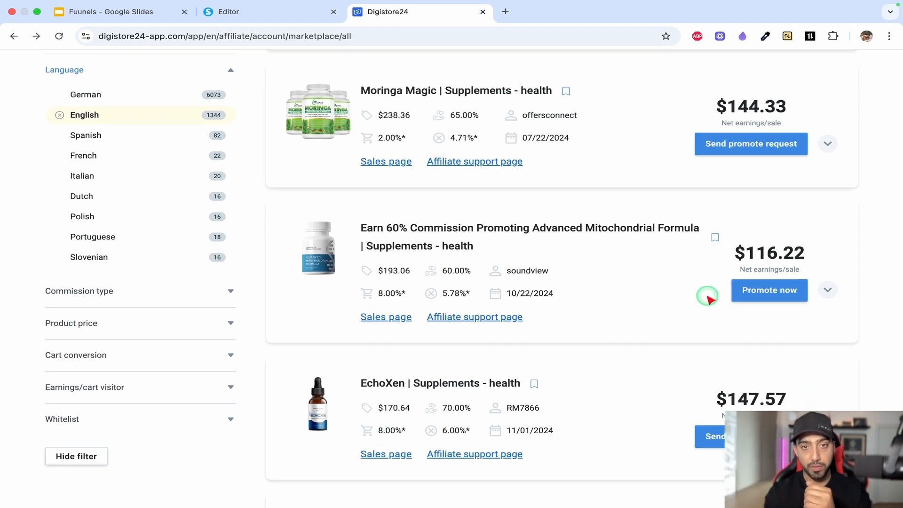
{"action": "left_click", "coordinate": [760, 296]}
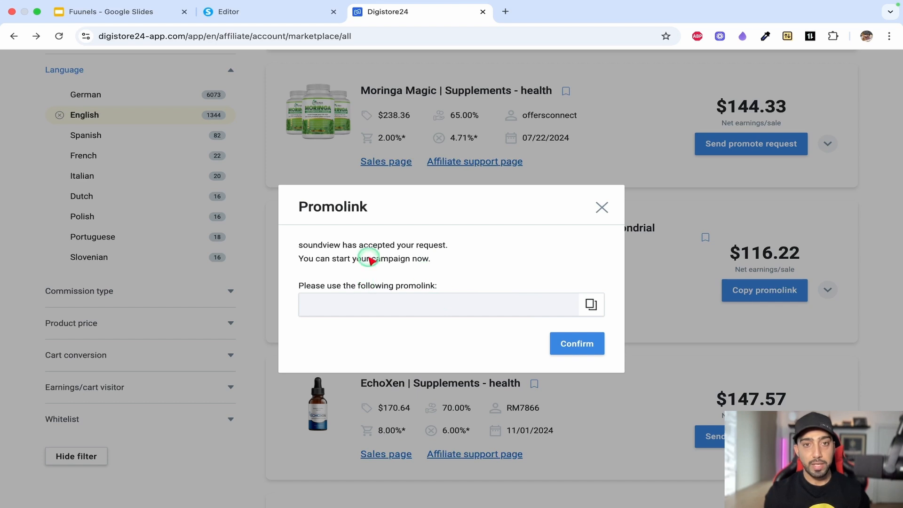
{"action": "left_click", "coordinate": [592, 304]}
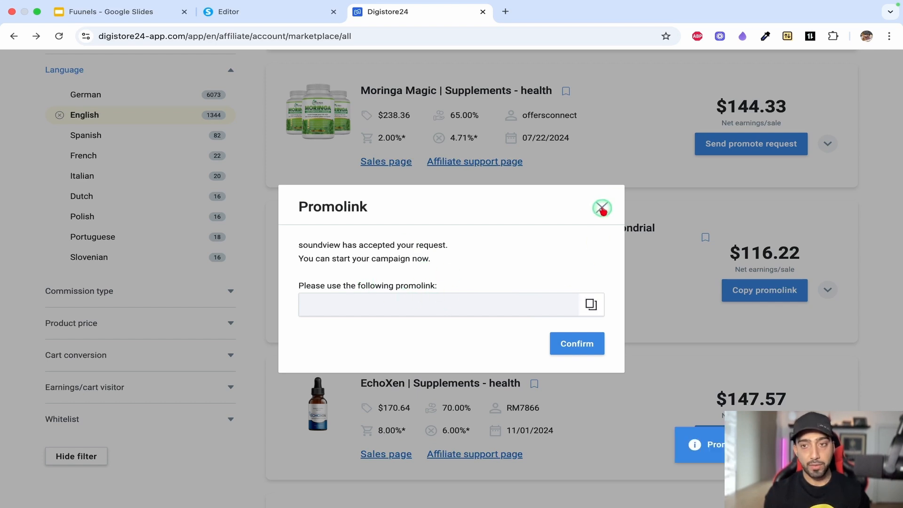
{"action": "left_click", "coordinate": [602, 208]}
Step: Sign up to promote the CircO2 Nitric Oxide Booster offer and copy its promolink
{"action": "scroll", "coordinate": [647, 270], "scroll_direction": "down", "scroll_amount": 5}
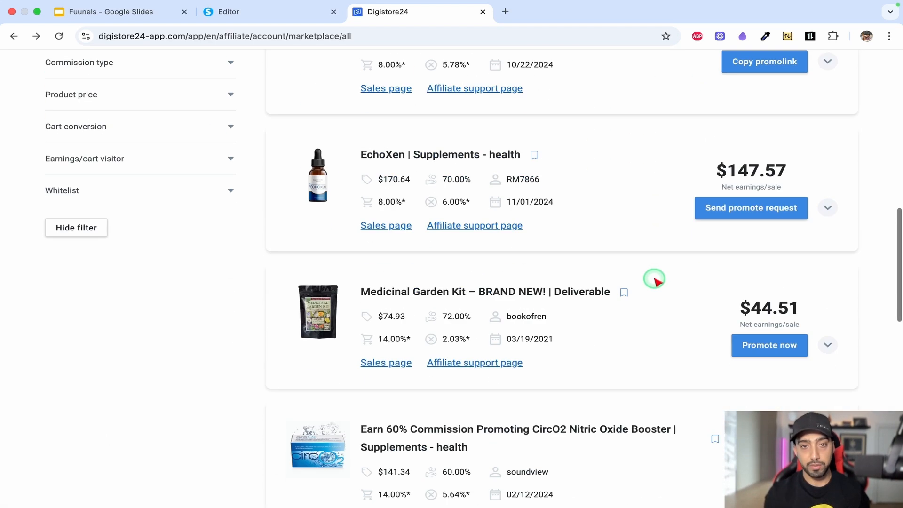
{"action": "scroll", "coordinate": [655, 280], "scroll_direction": "down", "scroll_amount": 1}
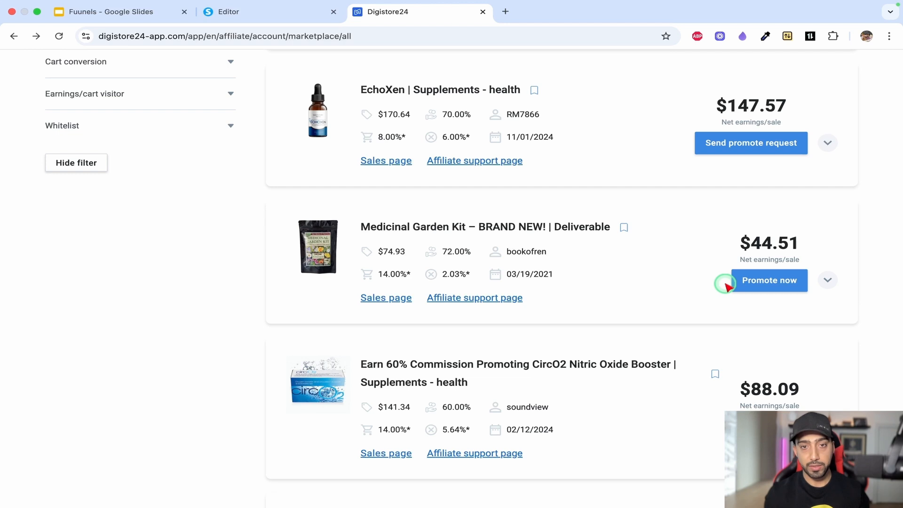
{"action": "scroll", "coordinate": [680, 288], "scroll_direction": "down", "scroll_amount": 2}
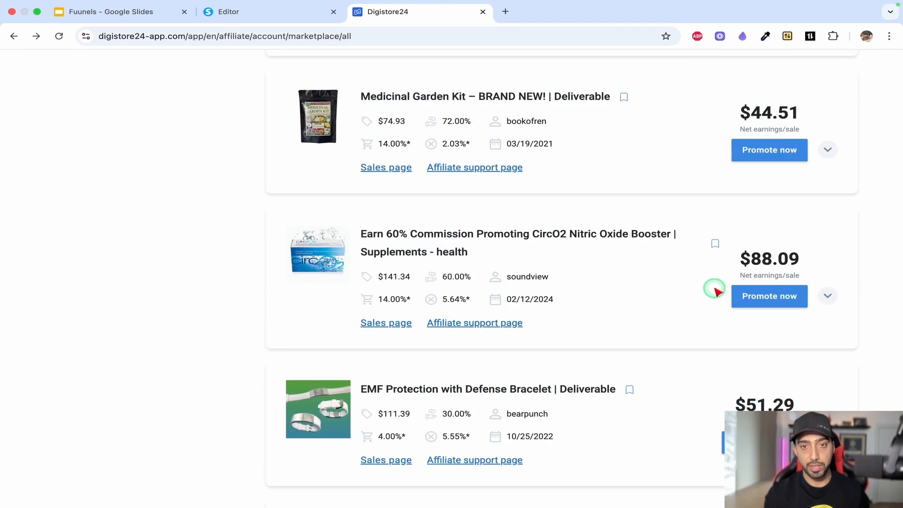
{"action": "left_click", "coordinate": [764, 298]}
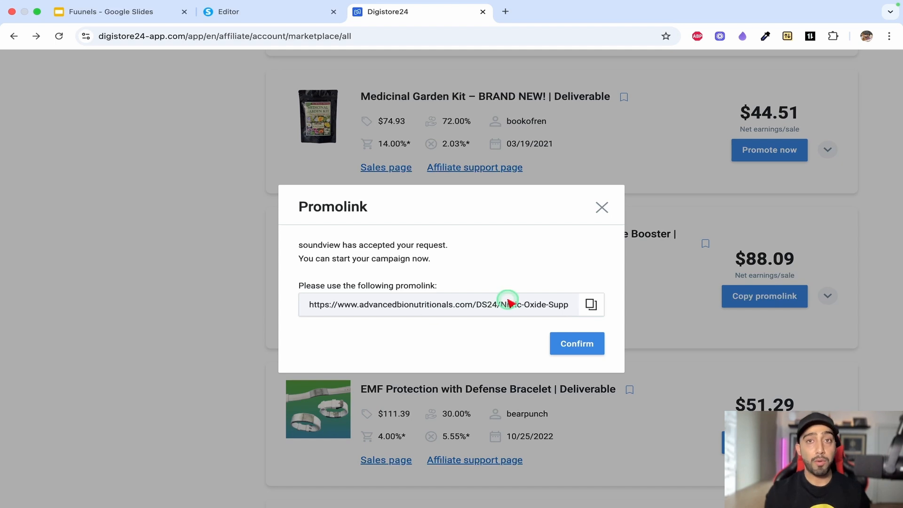
{"action": "left_click", "coordinate": [592, 304]}
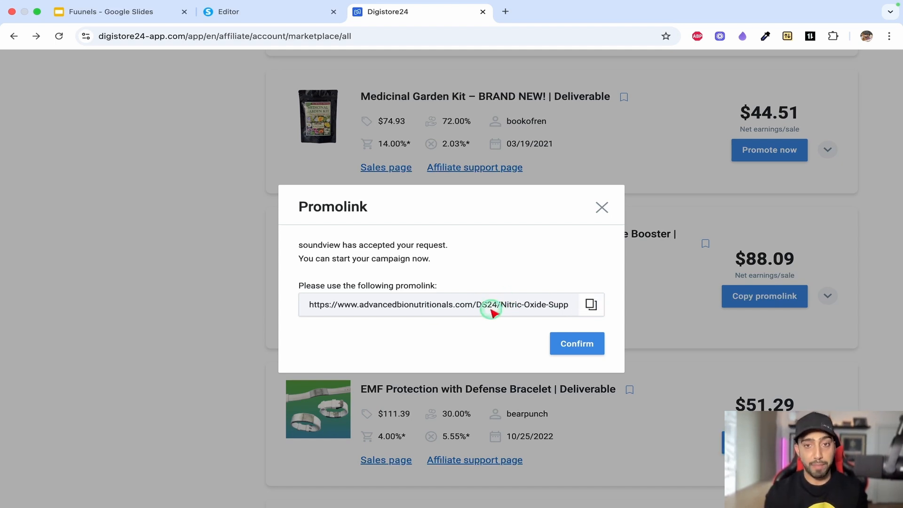
{"action": "left_click", "coordinate": [592, 304]}
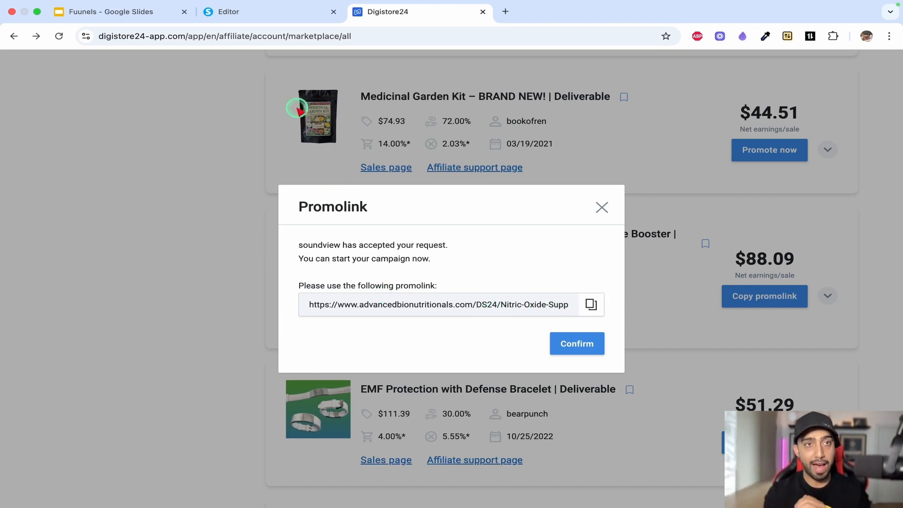
Step: Switch to the systeme.io editor, paste the copied promolink as the button's redirection URL and try to save the page
{"action": "left_click", "coordinate": [252, 31]}
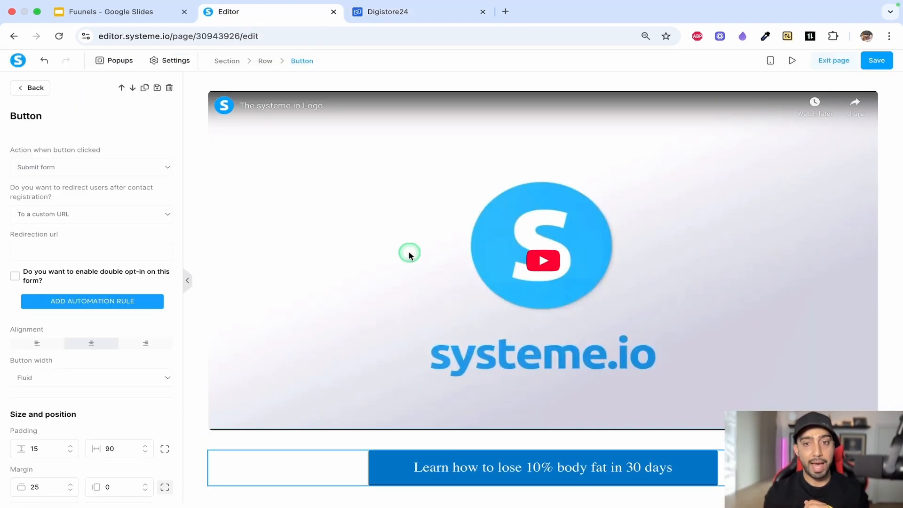
{"action": "left_click", "coordinate": [470, 467]}
{"action": "left_click", "coordinate": [471, 467]}
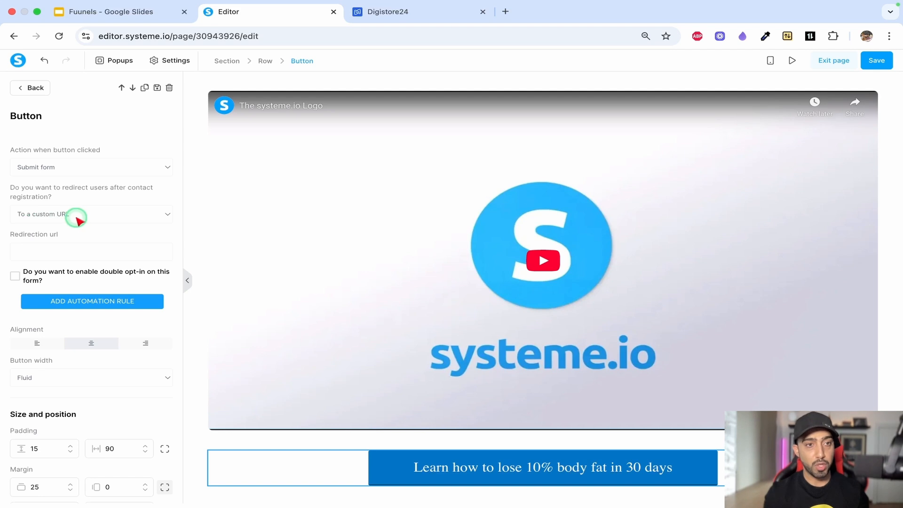
{"action": "left_click", "coordinate": [63, 248]}
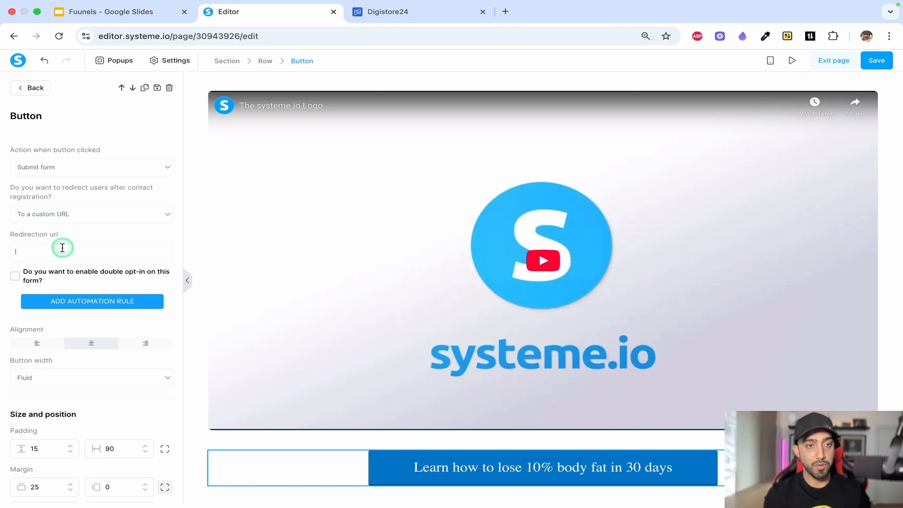
{"action": "key", "text": "super+v"}
{"action": "left_click_drag", "start_coordinate": [121, 250], "coordinate": [6, 254]}
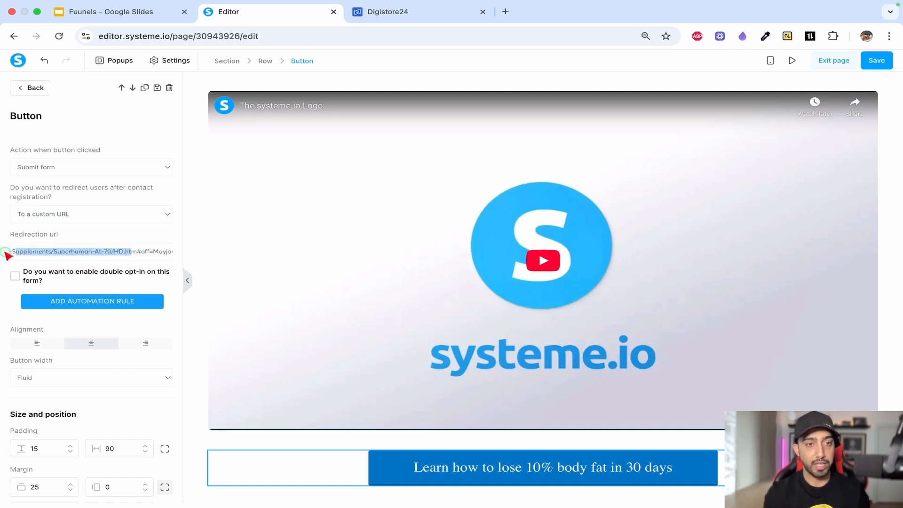
{"action": "left_click", "coordinate": [97, 252]}
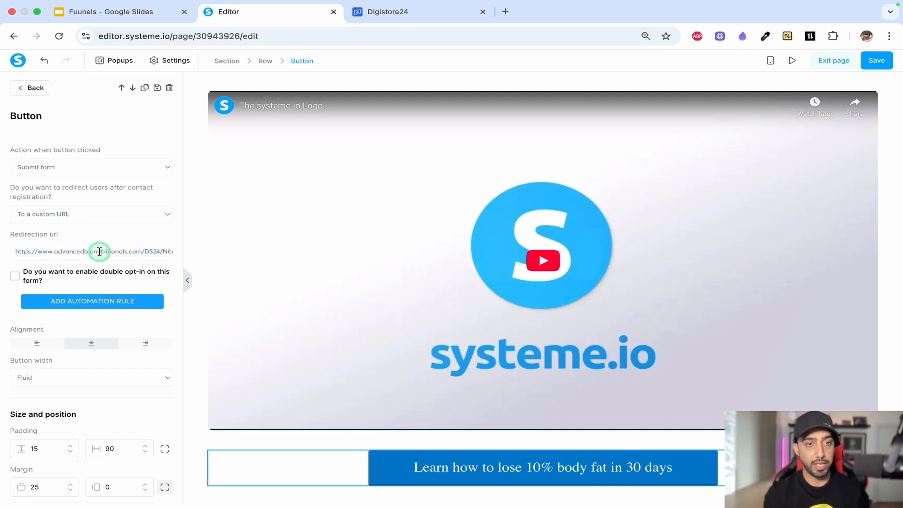
{"action": "left_click", "coordinate": [874, 64]}
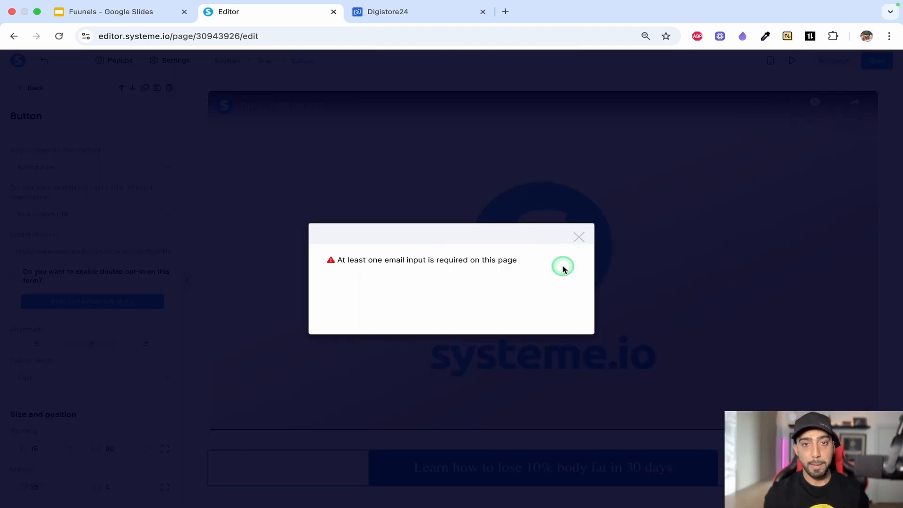
{"action": "left_click", "coordinate": [580, 237]}
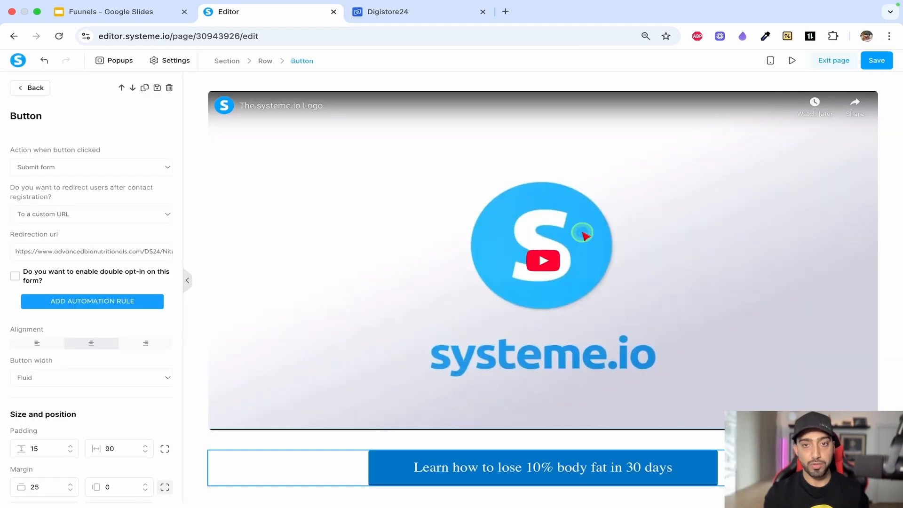
Step: Add an empty row below the "Learn how to lose 10% body fat in 30 days" button
{"action": "left_click", "coordinate": [338, 77]}
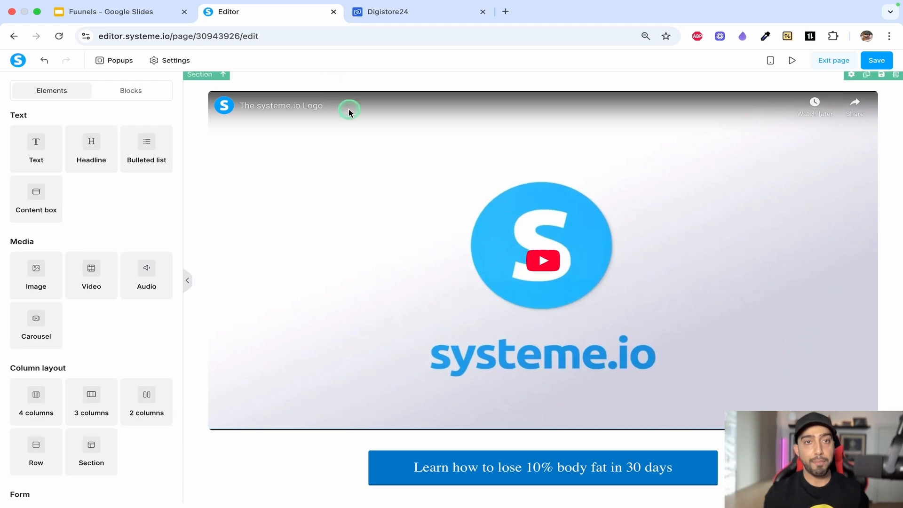
{"action": "left_click", "coordinate": [263, 492]}
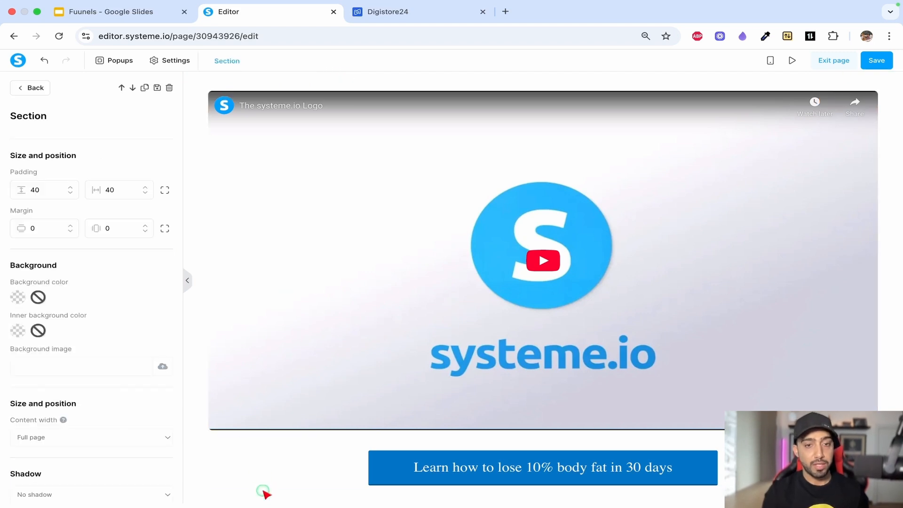
{"action": "left_click", "coordinate": [263, 494]}
{"action": "left_click", "coordinate": [250, 456]}
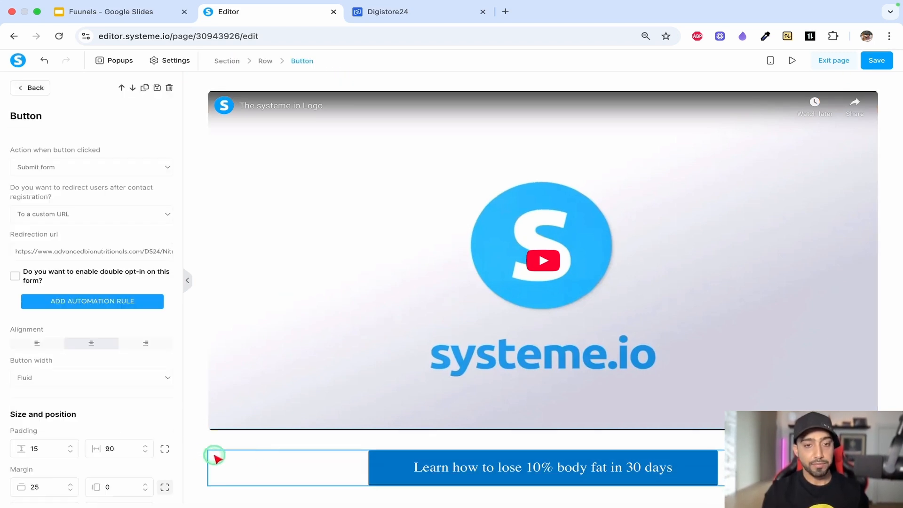
{"action": "left_click", "coordinate": [207, 455]}
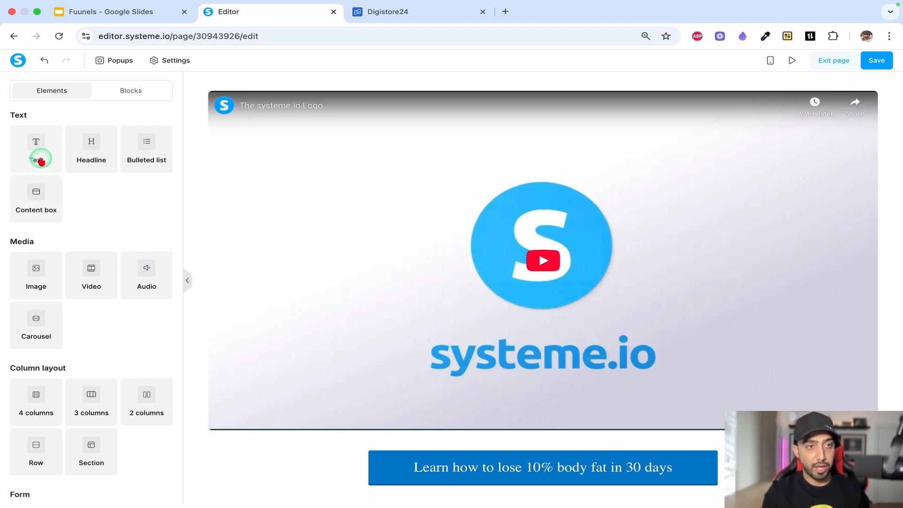
{"action": "left_click_drag", "start_coordinate": [39, 455], "coordinate": [284, 486]}
{"action": "left_click", "coordinate": [306, 469]}
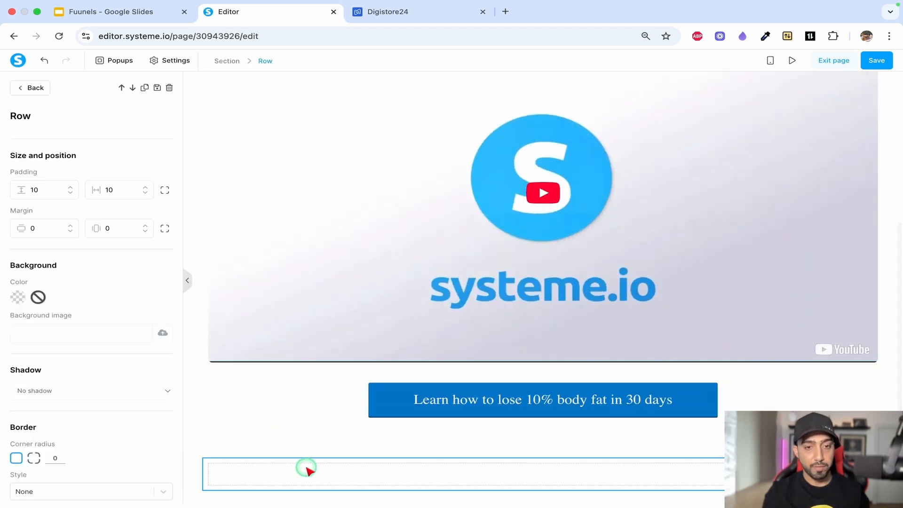
Step: Place a form field inside the new row and set its input type to Email
{"action": "left_click", "coordinate": [238, 424]}
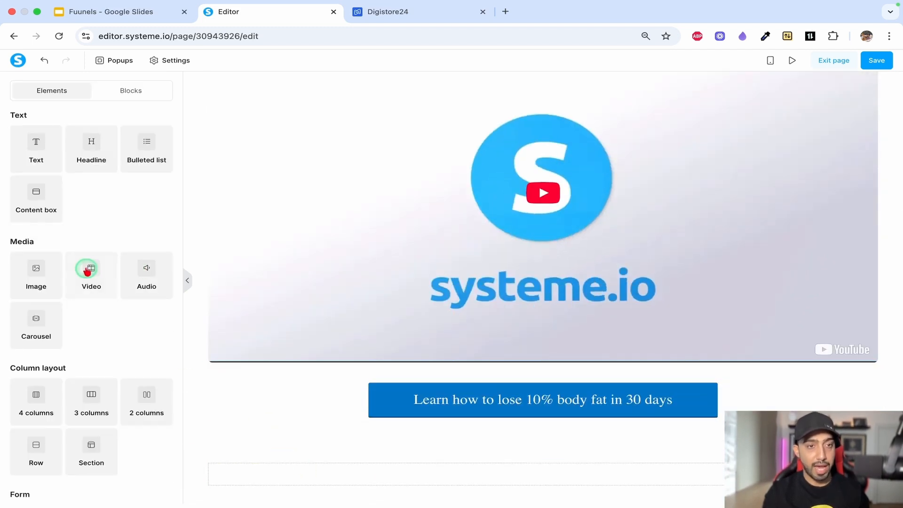
{"action": "scroll", "coordinate": [87, 271], "scroll_direction": "down", "scroll_amount": 5}
{"action": "left_click_drag", "start_coordinate": [38, 306], "coordinate": [317, 480]}
{"action": "left_click", "coordinate": [326, 481]}
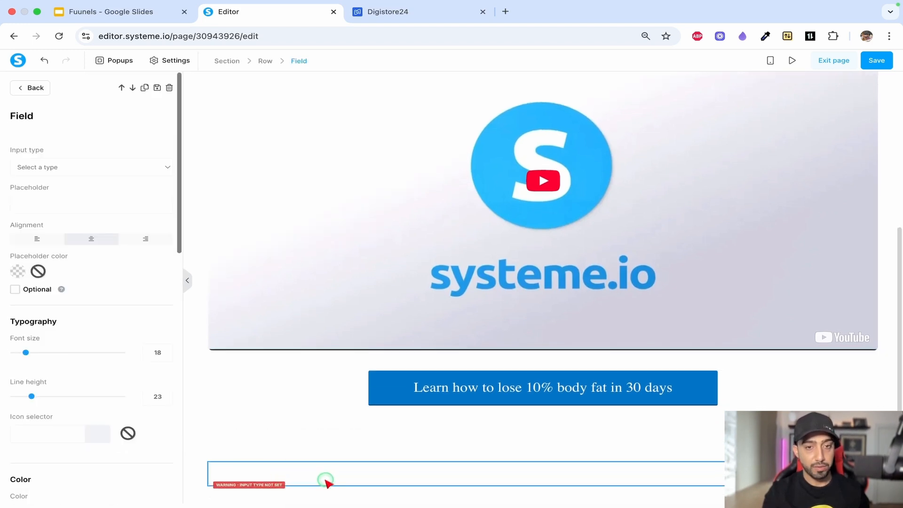
{"action": "left_click", "coordinate": [125, 170]}
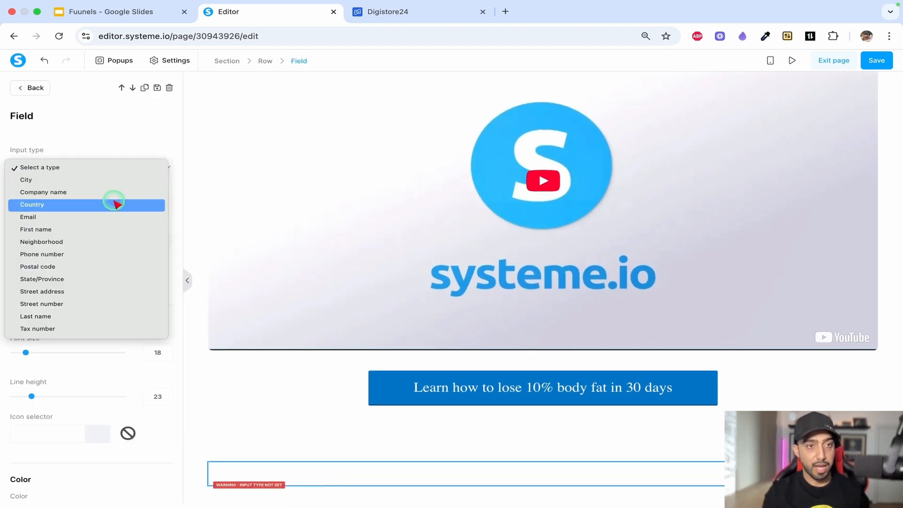
{"action": "left_click", "coordinate": [115, 217]}
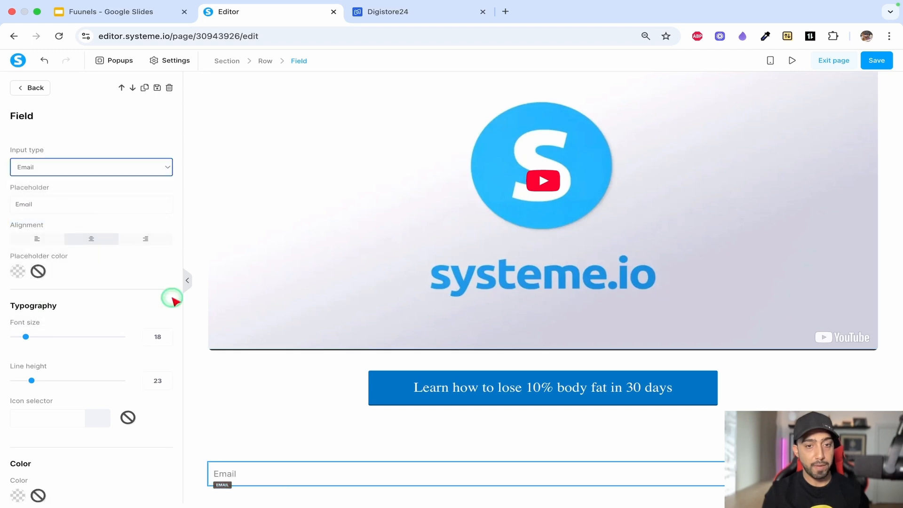
Step: Clear the email field's placeholder text and save the page
{"action": "left_click", "coordinate": [252, 425]}
{"action": "left_click", "coordinate": [272, 469]}
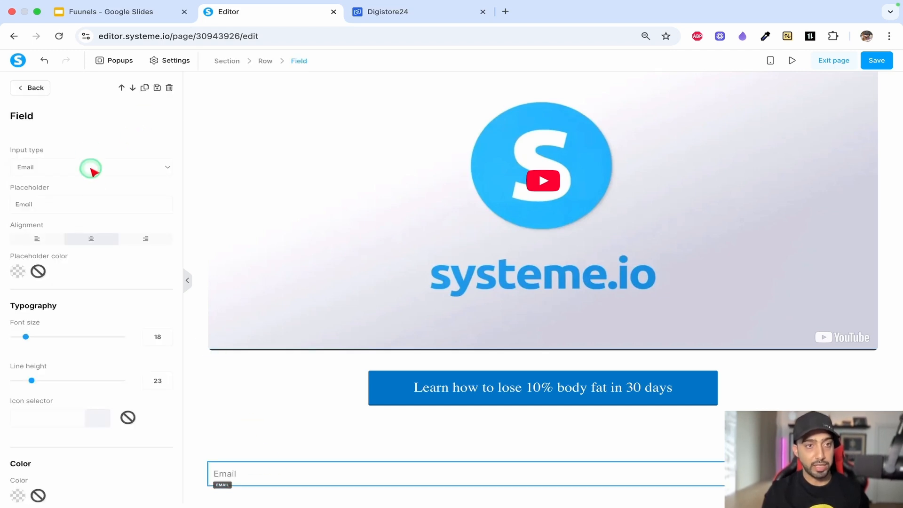
{"action": "left_click", "coordinate": [87, 201]}
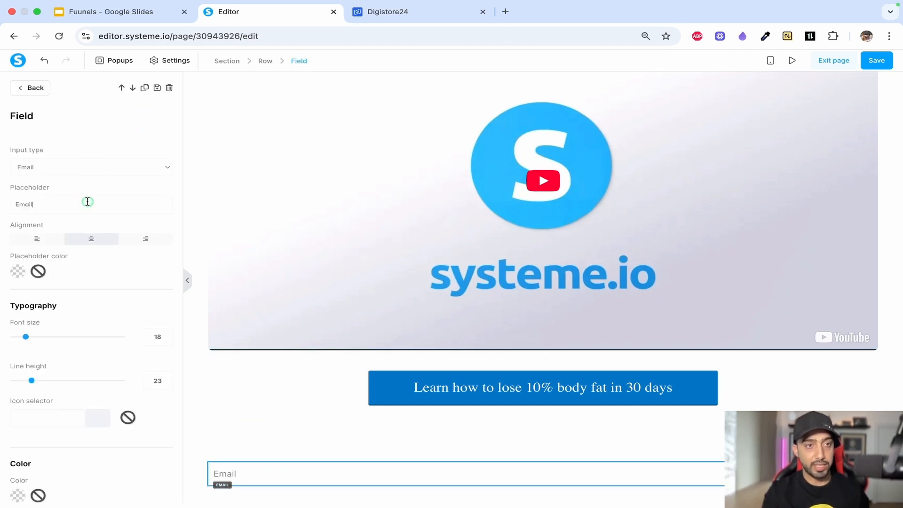
{"action": "left_click", "coordinate": [285, 419]}
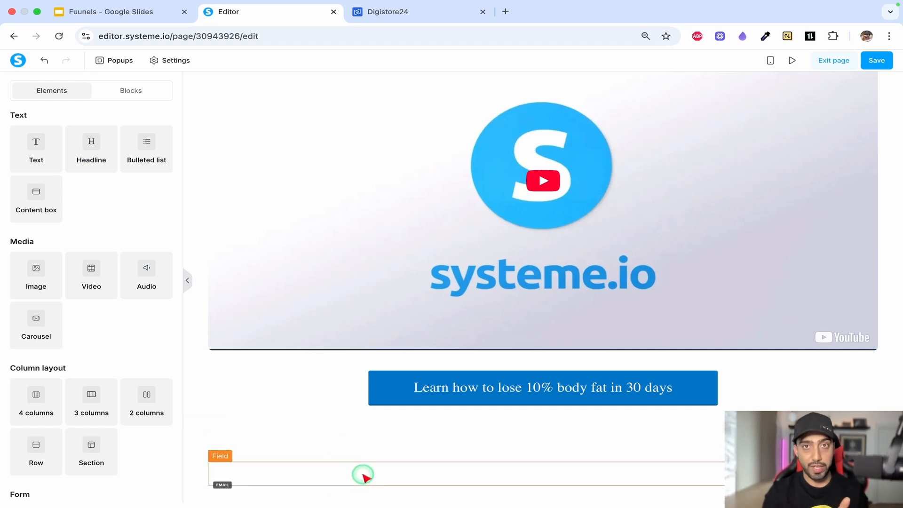
{"action": "left_click", "coordinate": [878, 65]}
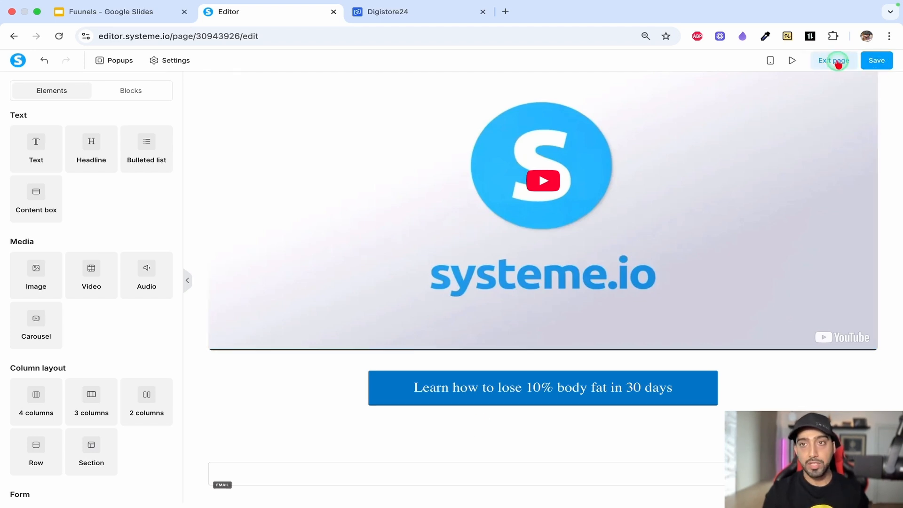
Step: Switch the page to the mobile view and delete the Lorem ipsum paragraph between the headline and the video
{"action": "left_click", "coordinate": [770, 60]}
{"action": "scroll", "coordinate": [547, 210], "scroll_direction": "up", "scroll_amount": 1}
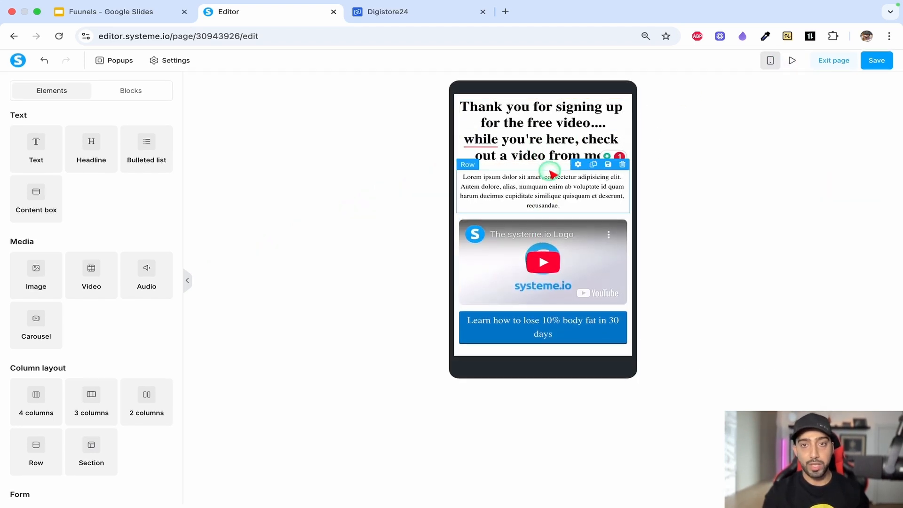
{"action": "scroll", "coordinate": [553, 175], "scroll_direction": "down", "scroll_amount": 1}
{"action": "left_click", "coordinate": [620, 137]}
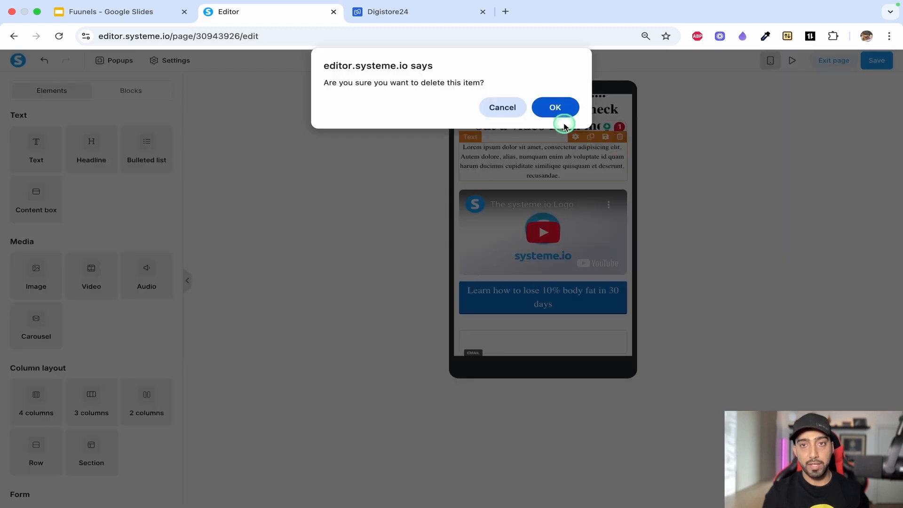
{"action": "left_click", "coordinate": [563, 124]}
{"action": "scroll", "coordinate": [560, 171], "scroll_direction": "up", "scroll_amount": 1}
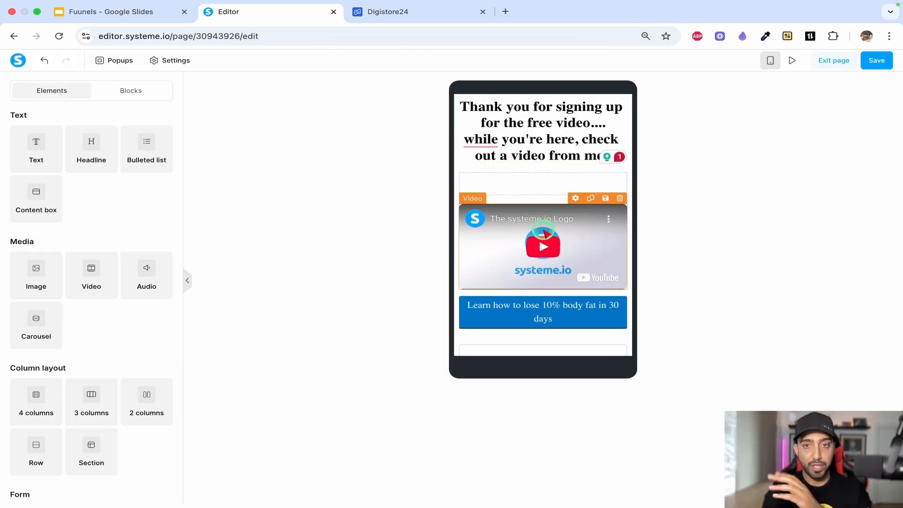
{"action": "left_click", "coordinate": [545, 182]}
{"action": "key", "text": "Escape"}
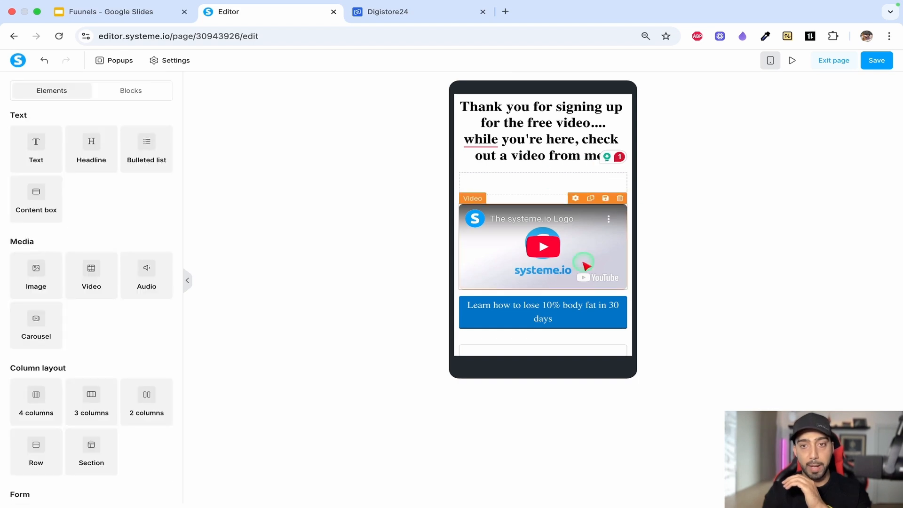
{"action": "left_click", "coordinate": [552, 315]}
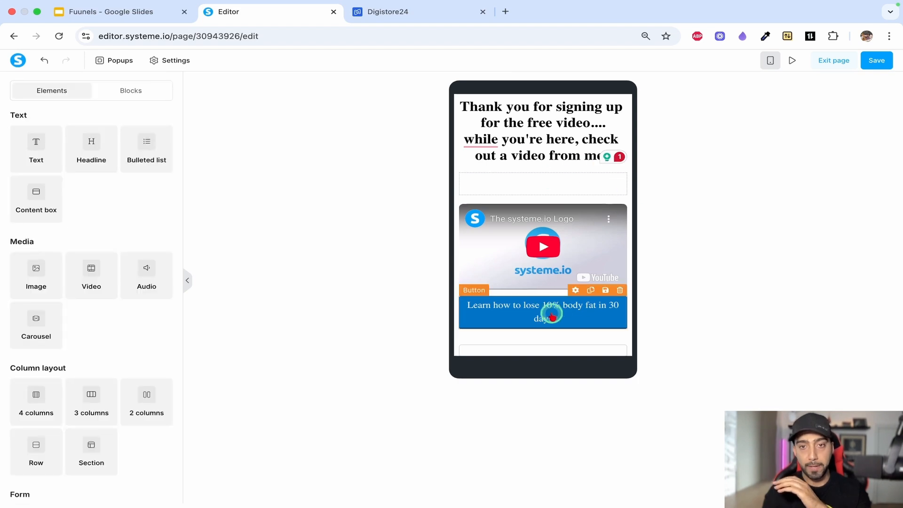
Step: Save the thank you page and preview it, examining the headline, video, button and email field
{"action": "left_click", "coordinate": [875, 61]}
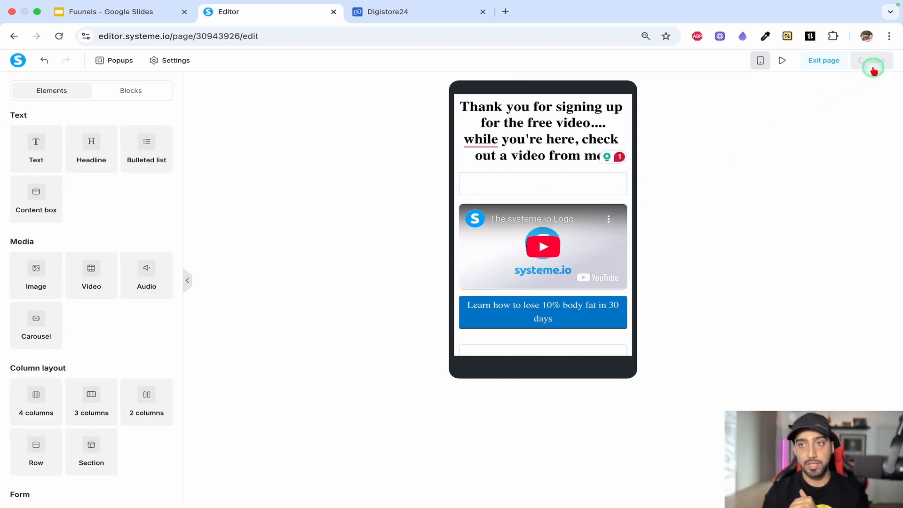
{"action": "left_click", "coordinate": [793, 61]}
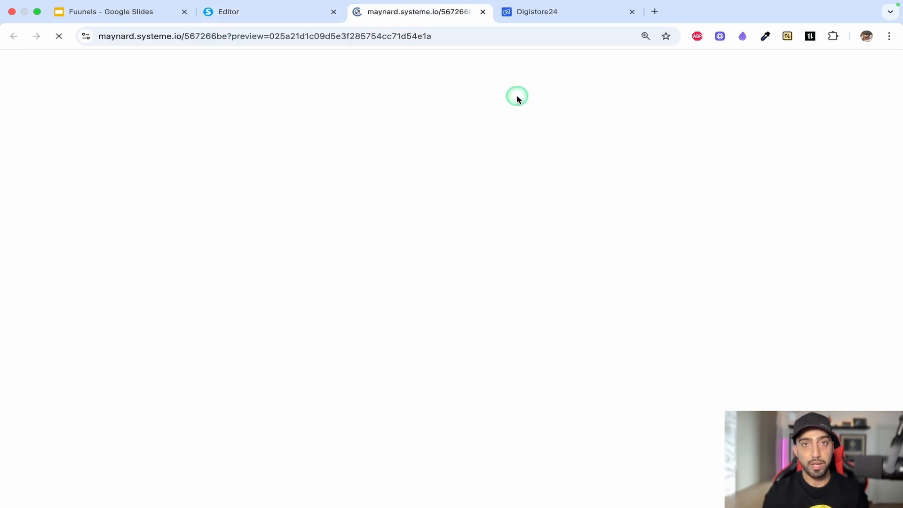
{"action": "scroll", "coordinate": [521, 177], "scroll_direction": "down", "scroll_amount": 3}
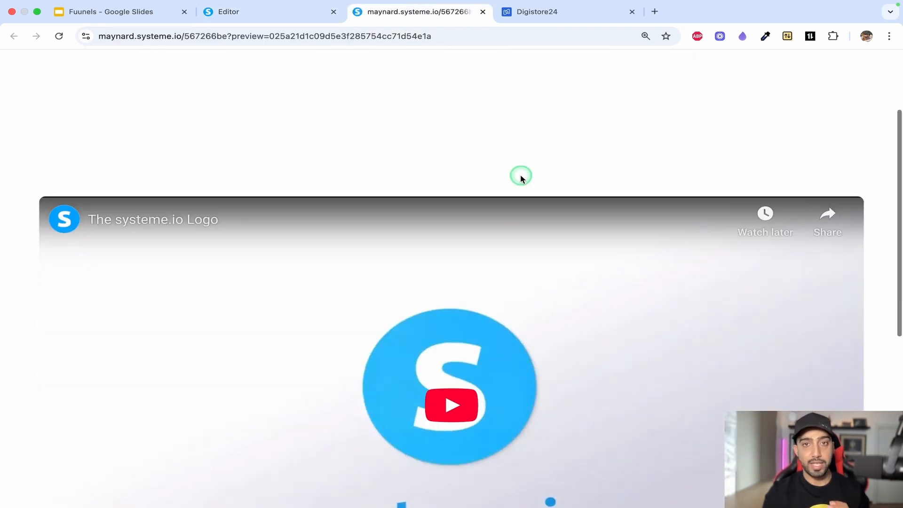
{"action": "scroll", "coordinate": [520, 177], "scroll_direction": "up", "scroll_amount": 3}
{"action": "scroll", "coordinate": [520, 177], "scroll_direction": "down", "scroll_amount": 3}
{"action": "scroll", "coordinate": [521, 175], "scroll_direction": "down", "scroll_amount": 6}
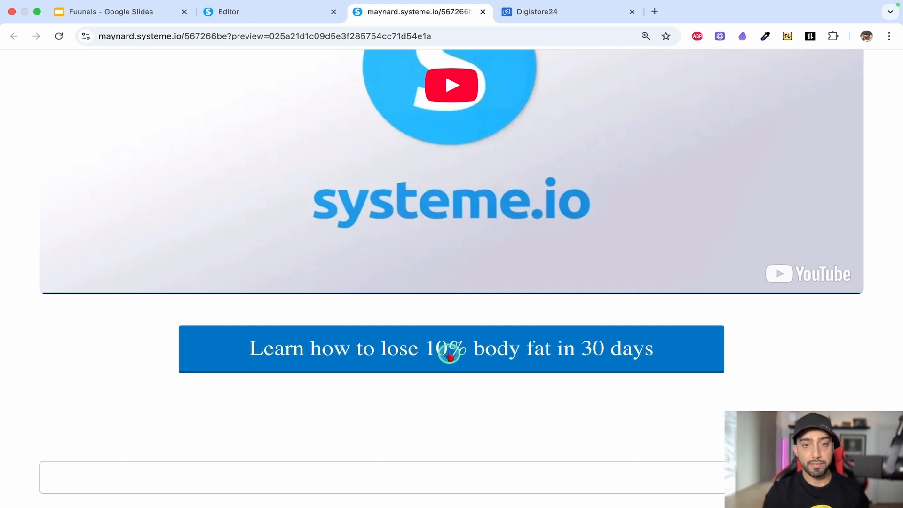
{"action": "scroll", "coordinate": [357, 266], "scroll_direction": "up", "scroll_amount": 6}
{"action": "scroll", "coordinate": [358, 265], "scroll_direction": "down", "scroll_amount": 6}
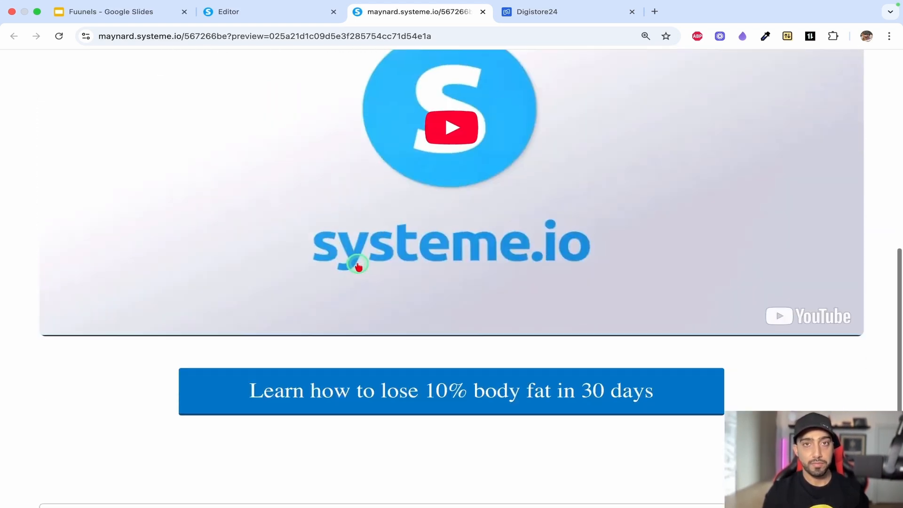
Step: Check the redirection URL of the "Learn how to lose 10% body fat in 30 days" button, then save and exit the page
{"action": "left_click", "coordinate": [277, 12]}
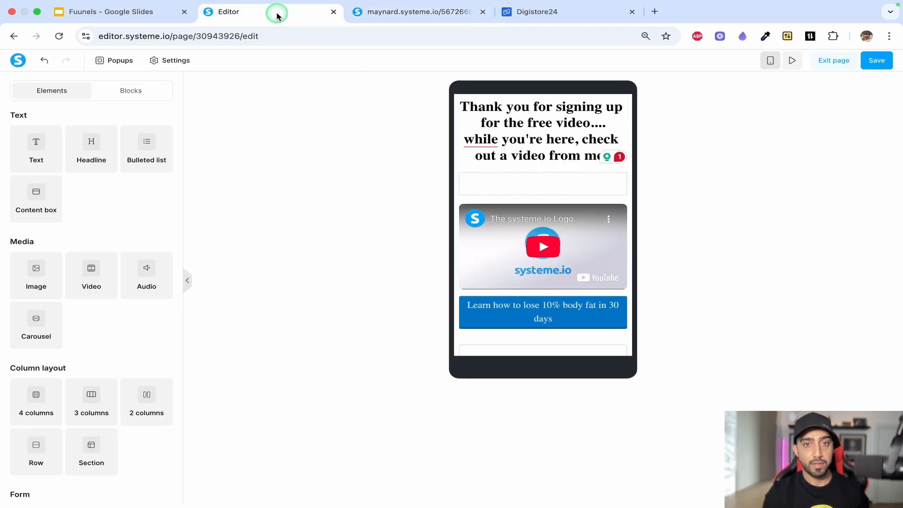
{"action": "left_click", "coordinate": [874, 62]}
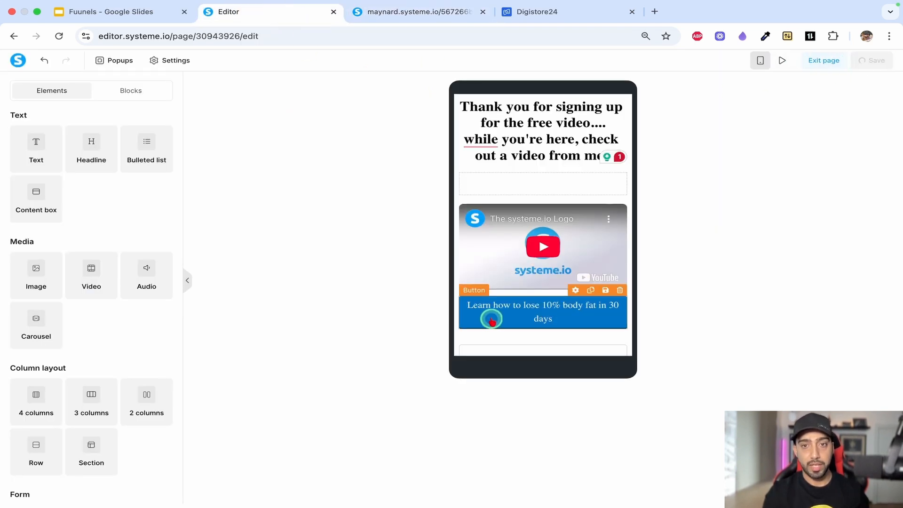
{"action": "left_click", "coordinate": [491, 316]}
{"action": "triple_click", "coordinate": [68, 254]}
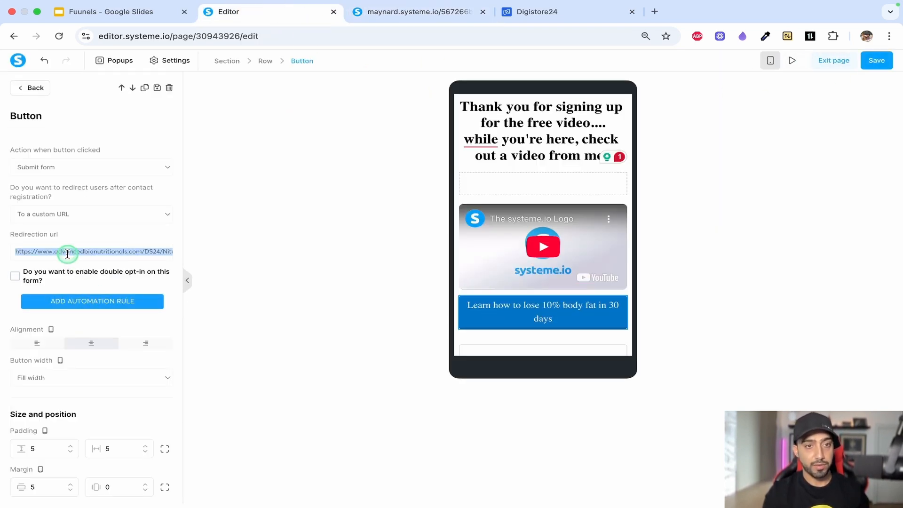
{"action": "left_click", "coordinate": [68, 254]}
{"action": "left_click_drag", "start_coordinate": [68, 254], "coordinate": [205, 257]}
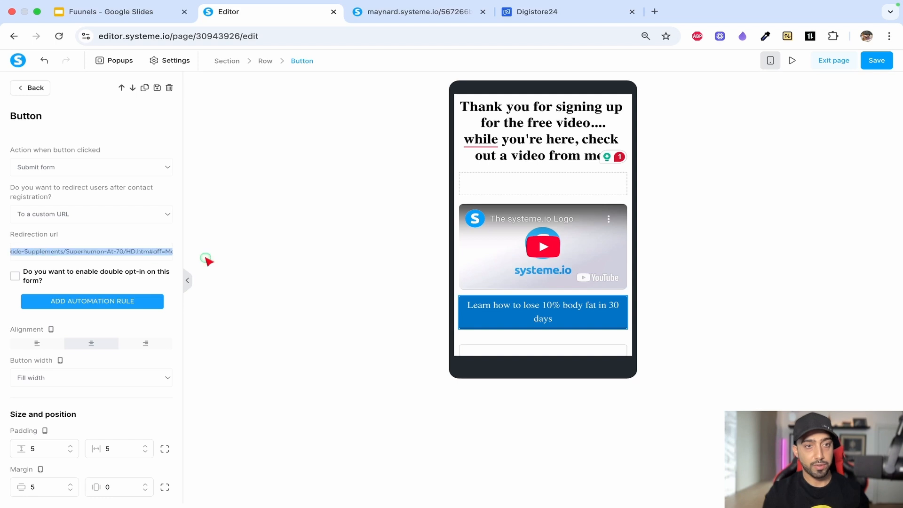
{"action": "left_click", "coordinate": [42, 91]}
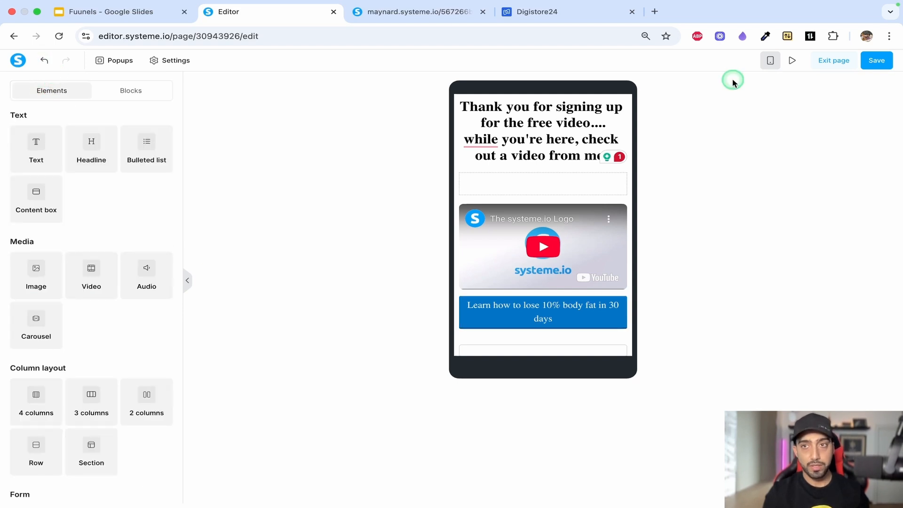
{"action": "left_click", "coordinate": [875, 61]}
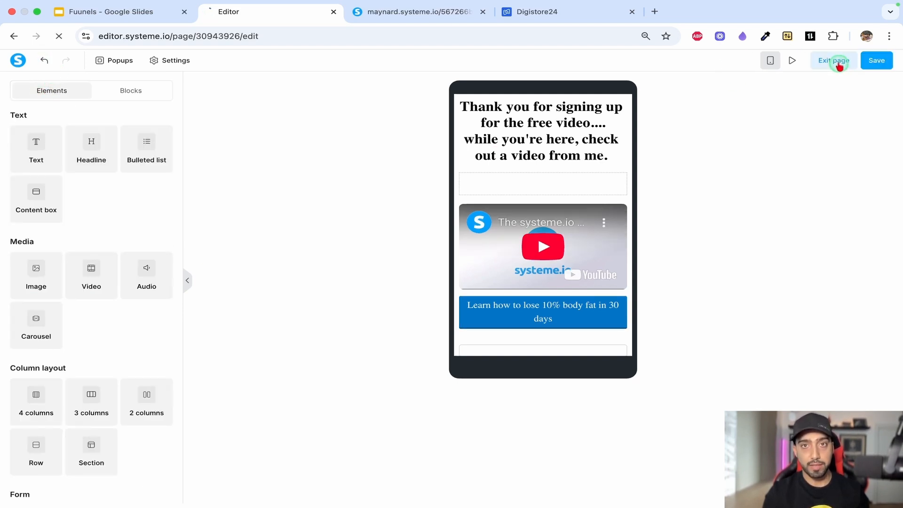
{"action": "left_click", "coordinate": [838, 61]}
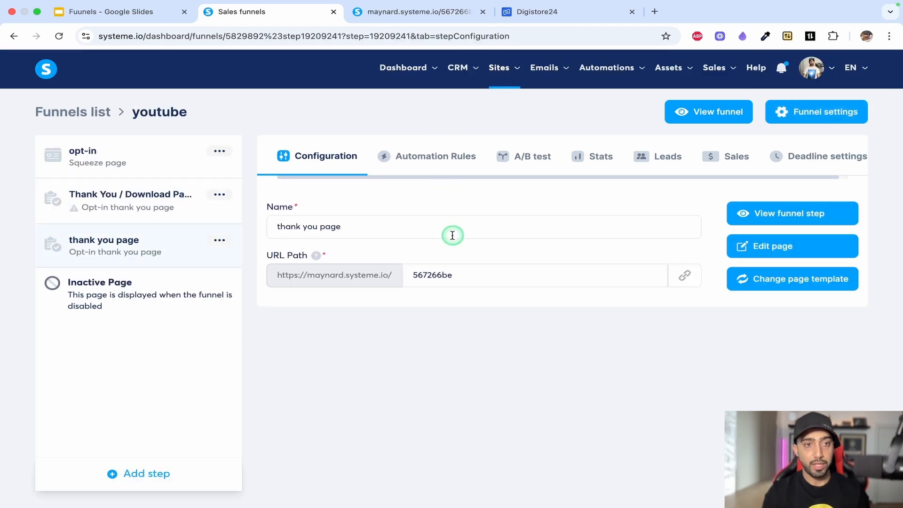
Step: Copy the thank you page's public URL, open it in a new tab and test the "Learn how to lose 10% body fat in 30 days" button
{"action": "left_click", "coordinate": [685, 276]}
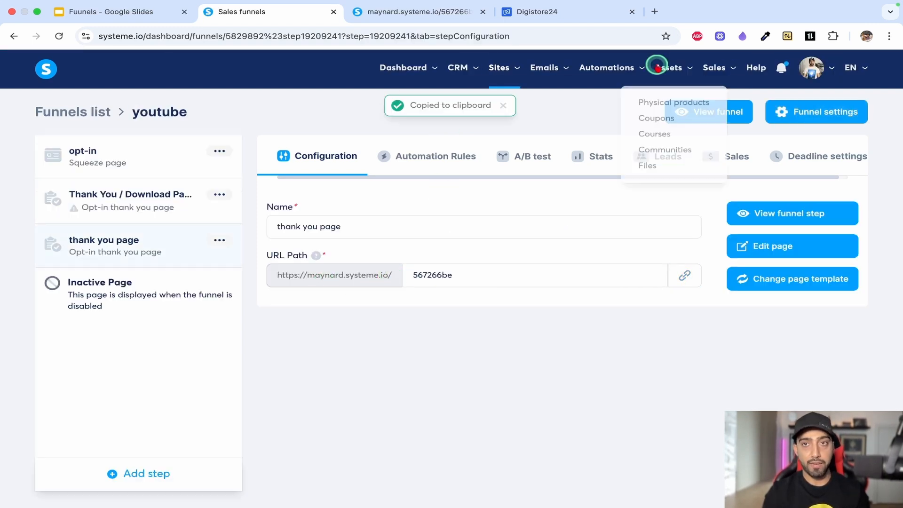
{"action": "left_click", "coordinate": [654, 12]}
{"action": "key", "text": "super+v"}
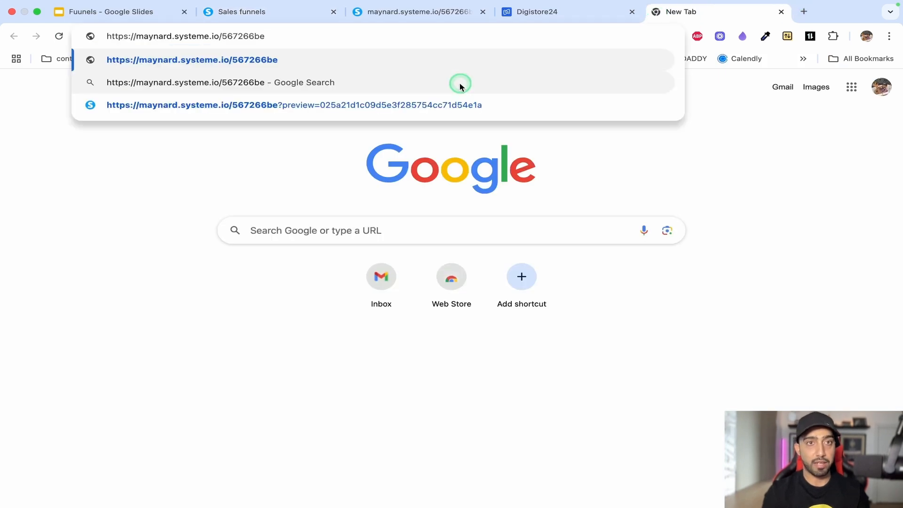
{"action": "key", "text": "Return"}
{"action": "scroll", "coordinate": [490, 173], "scroll_direction": "down", "scroll_amount": 10}
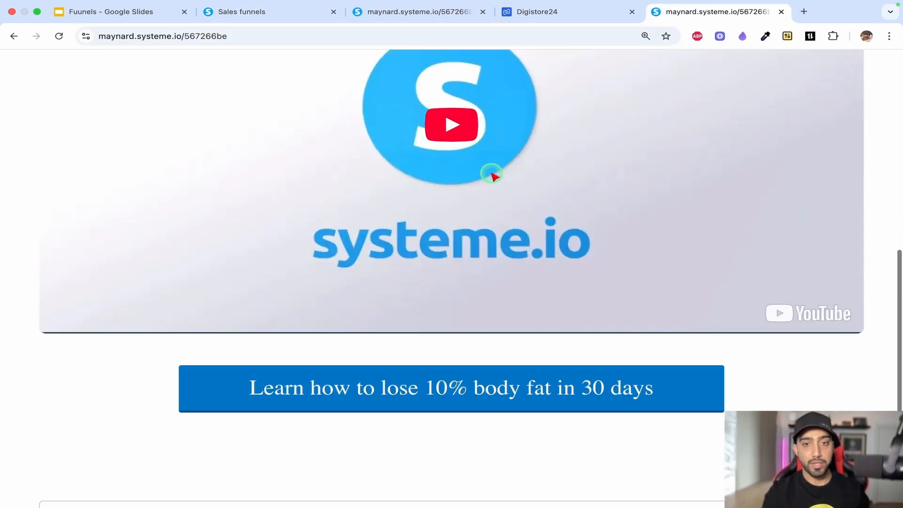
{"action": "left_click", "coordinate": [455, 322]}
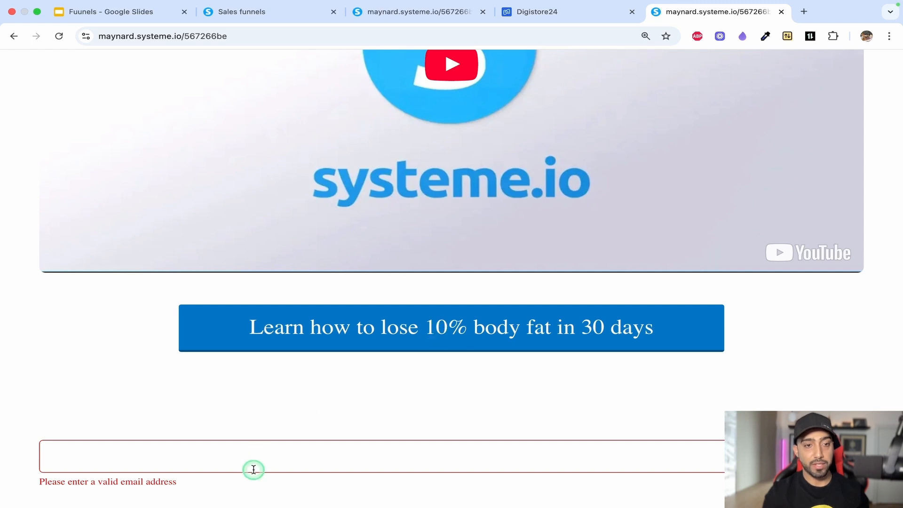
Step: Reopen the thank you page for editing and shrink the email field to font size 8 with a vertical padding of 3
{"action": "left_click", "coordinate": [431, 18]}
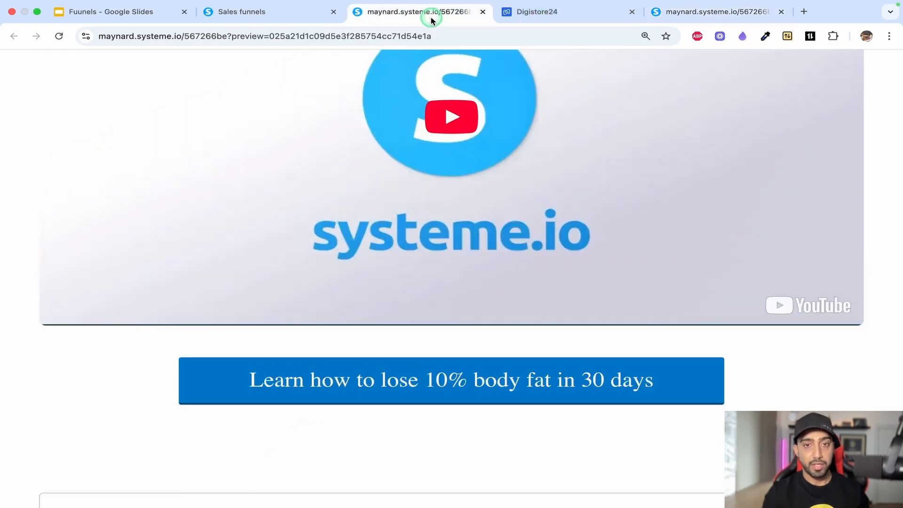
{"action": "left_click", "coordinate": [283, 17]}
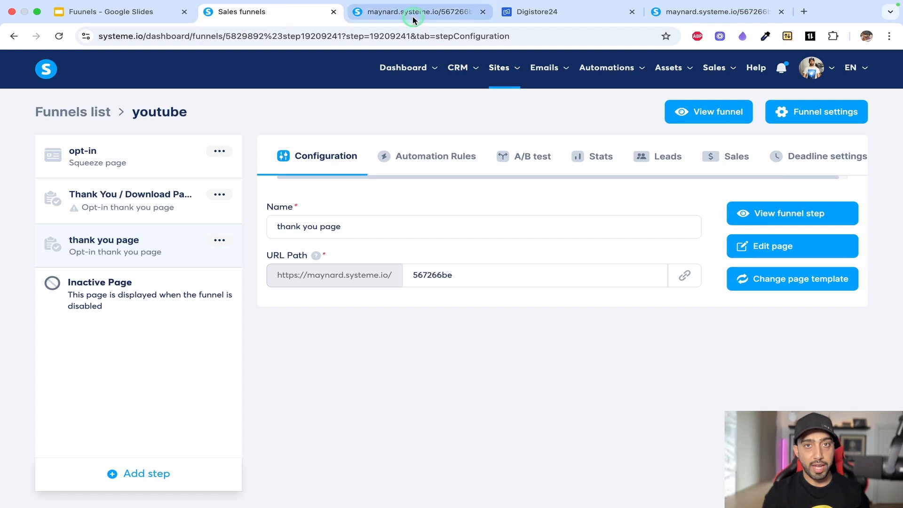
{"action": "left_click", "coordinate": [750, 245]}
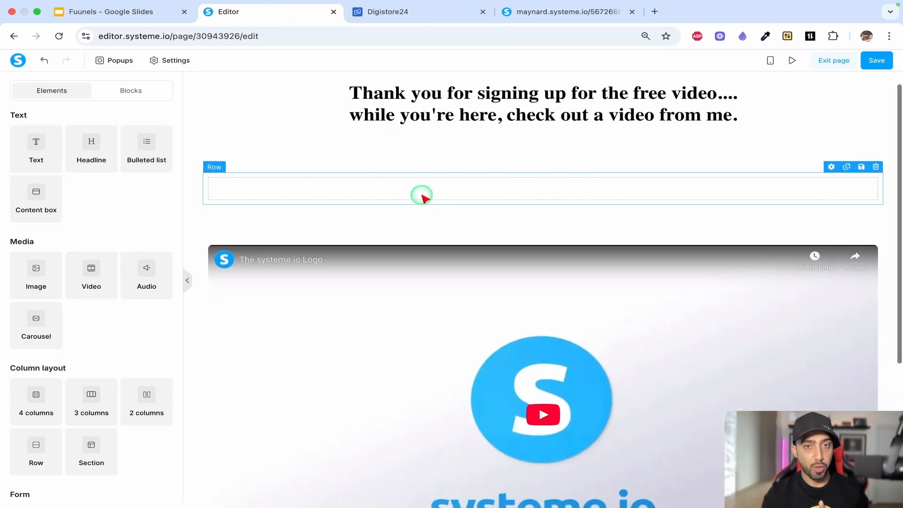
{"action": "scroll", "coordinate": [421, 196], "scroll_direction": "down", "scroll_amount": 5}
{"action": "left_click", "coordinate": [277, 481]}
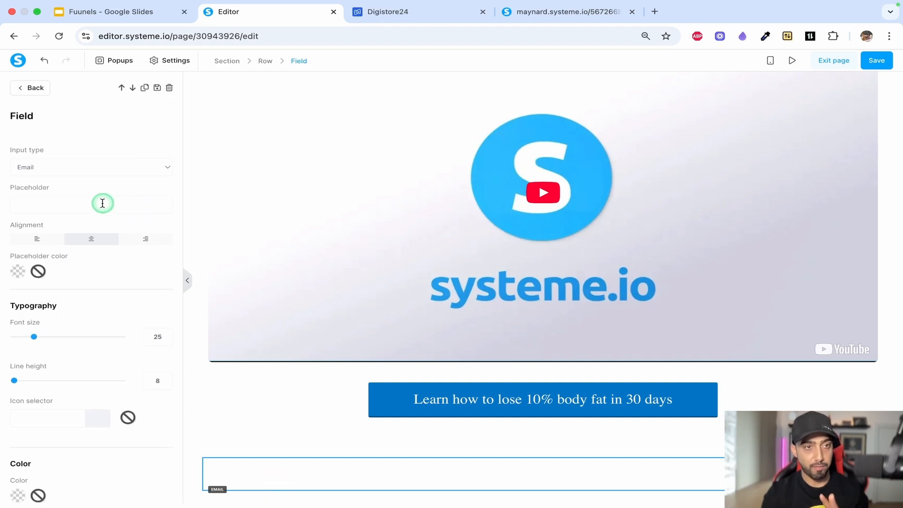
{"action": "left_click", "coordinate": [71, 205]}
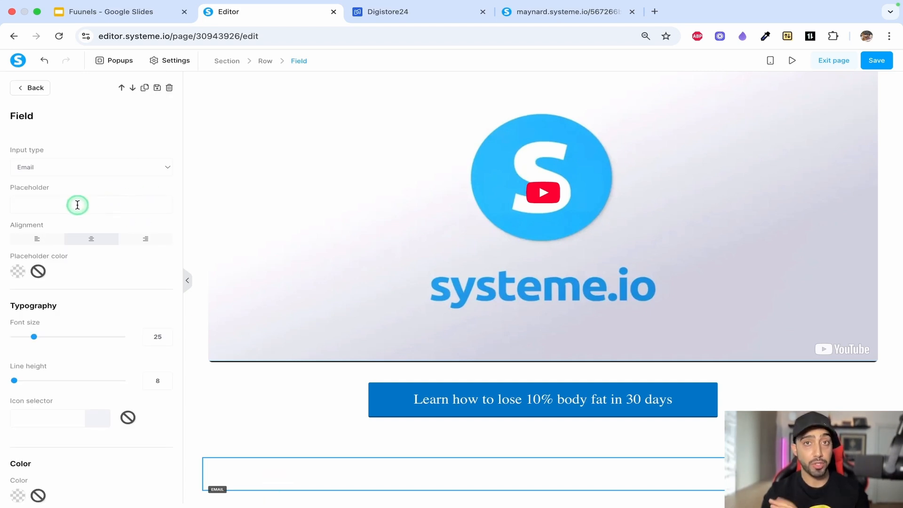
{"action": "scroll", "coordinate": [76, 282], "scroll_direction": "down", "scroll_amount": 2}
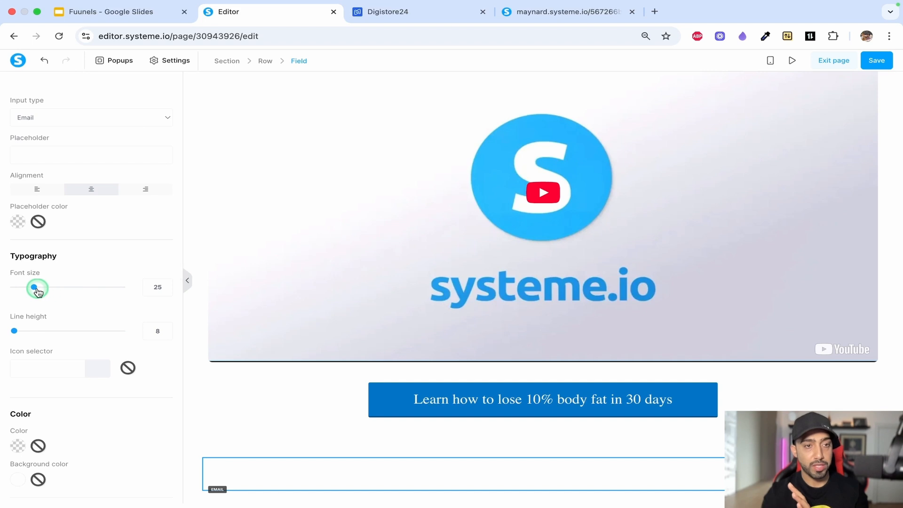
{"action": "left_click_drag", "start_coordinate": [38, 292], "coordinate": [2, 295]}
{"action": "left_click_drag", "start_coordinate": [17, 335], "coordinate": [2, 337]}
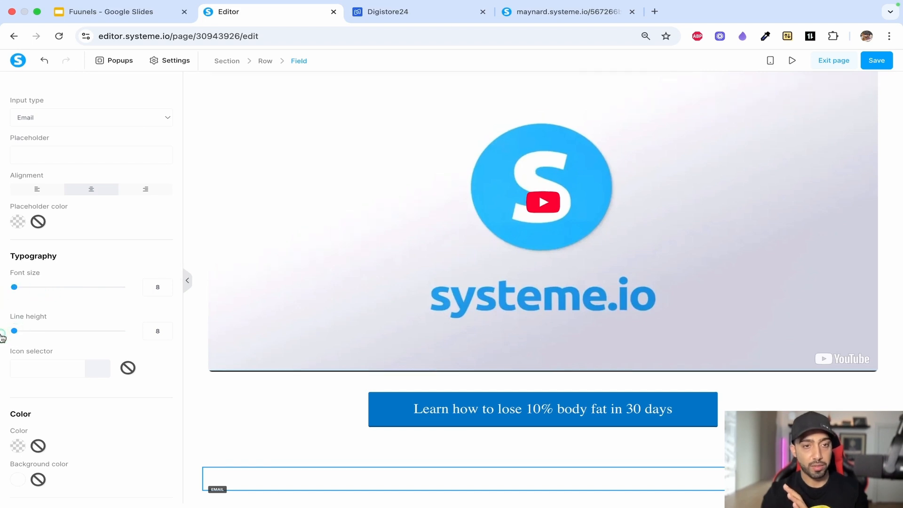
{"action": "scroll", "coordinate": [70, 311], "scroll_direction": "down", "scroll_amount": 5}
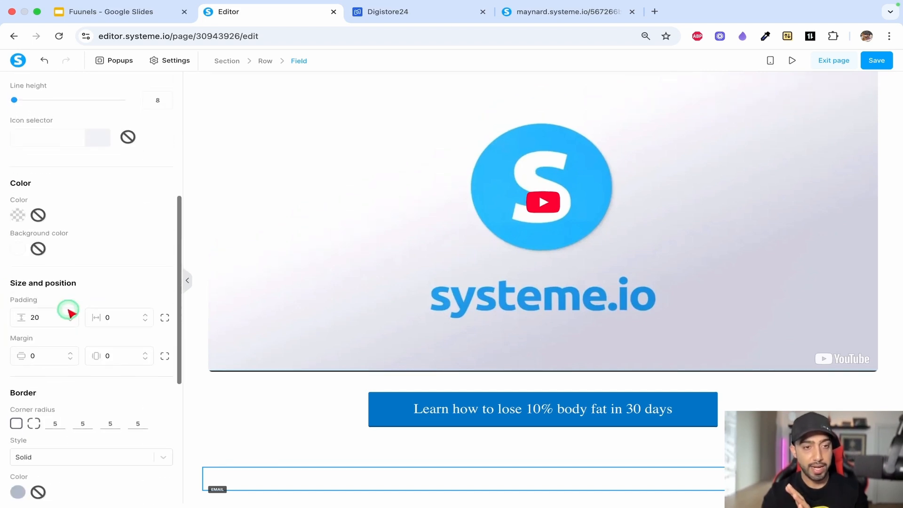
{"action": "left_click", "coordinate": [71, 319]}
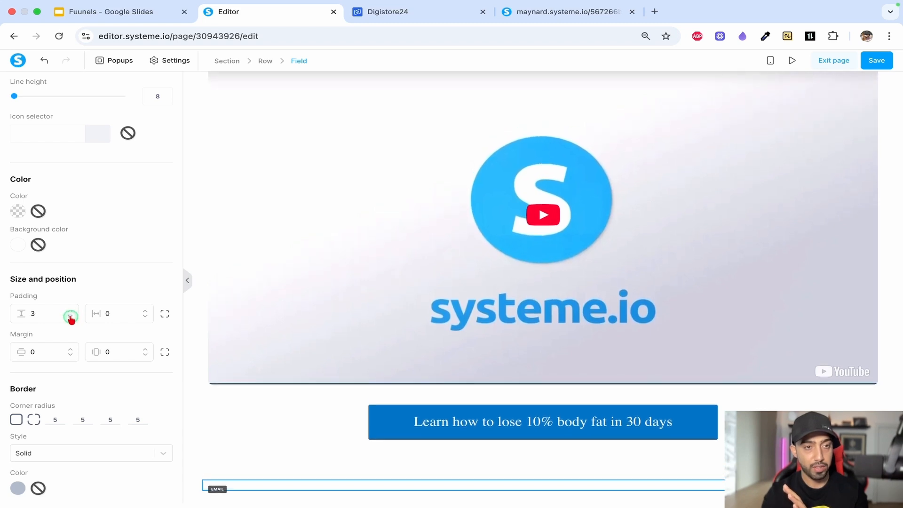
Step: Set the "Learn how to lose 10% body fat in 30 days" button to Open URL with the advancedbionutritionals.com affiliate link and save the page
{"action": "left_click", "coordinate": [412, 409]}
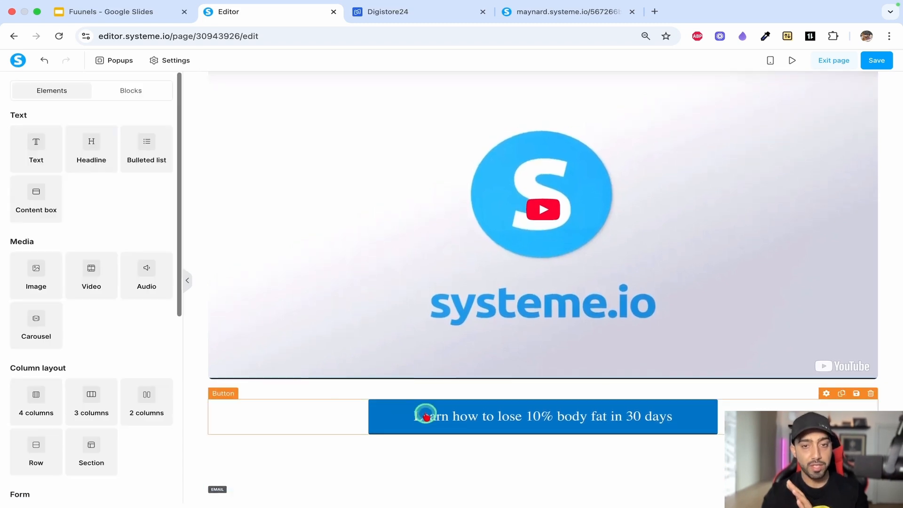
{"action": "left_click", "coordinate": [165, 165]}
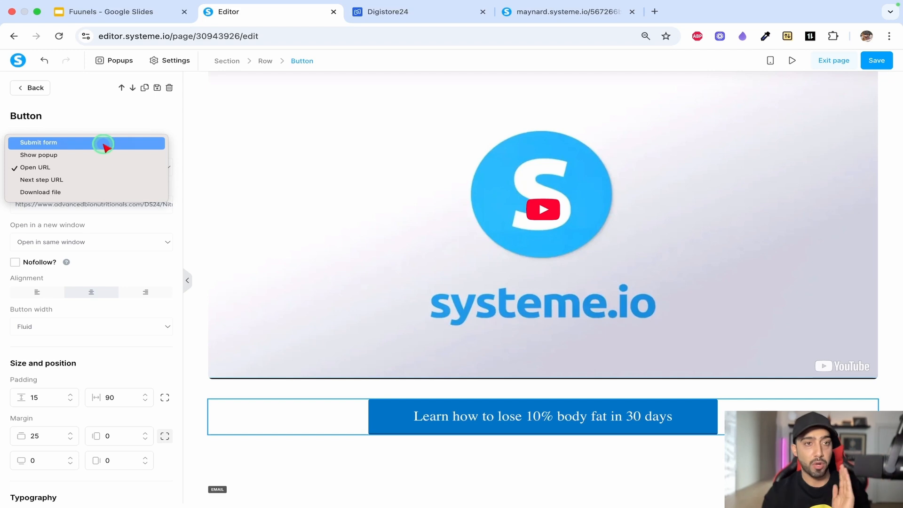
{"action": "left_click", "coordinate": [105, 168]}
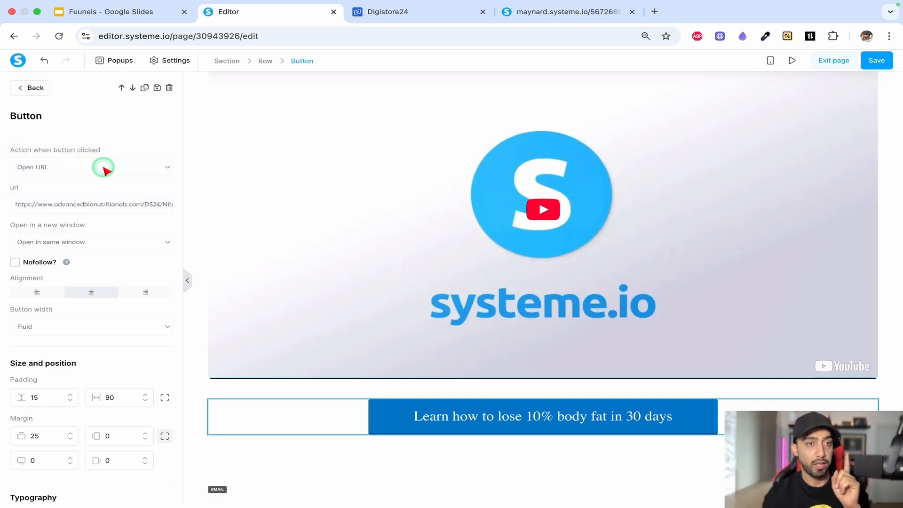
{"action": "triple_click", "coordinate": [111, 206]}
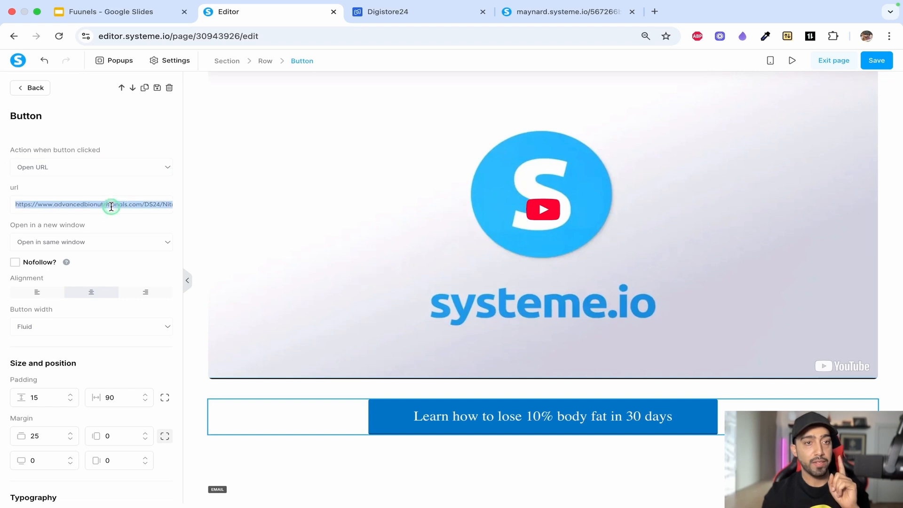
{"action": "left_click_drag", "start_coordinate": [148, 208], "coordinate": [230, 212]}
{"action": "left_click", "coordinate": [150, 205]}
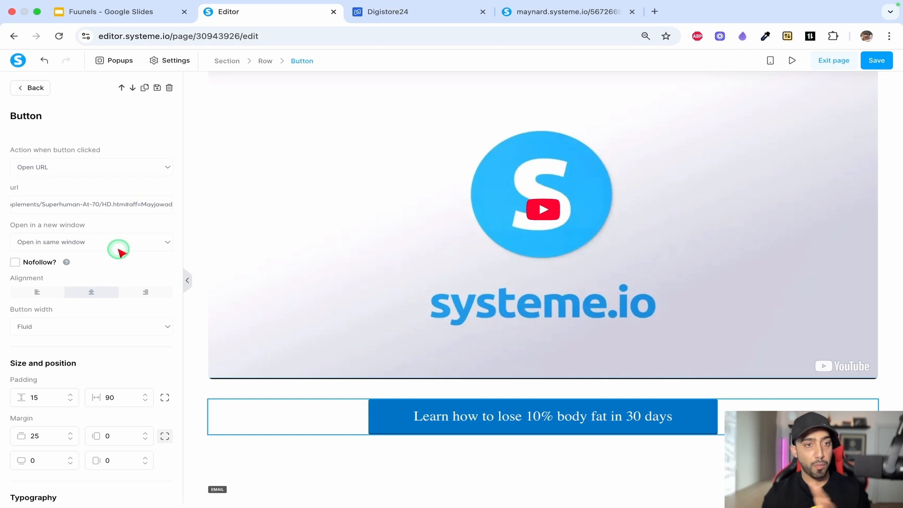
{"action": "left_click", "coordinate": [877, 60]}
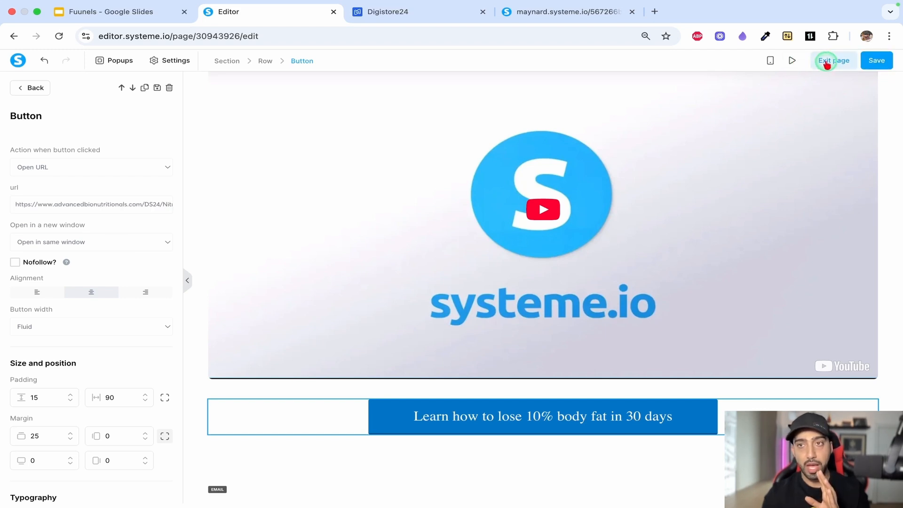
Step: Preview the updated thank you page and test the button's link to the affiliate offer
{"action": "left_click", "coordinate": [795, 61]}
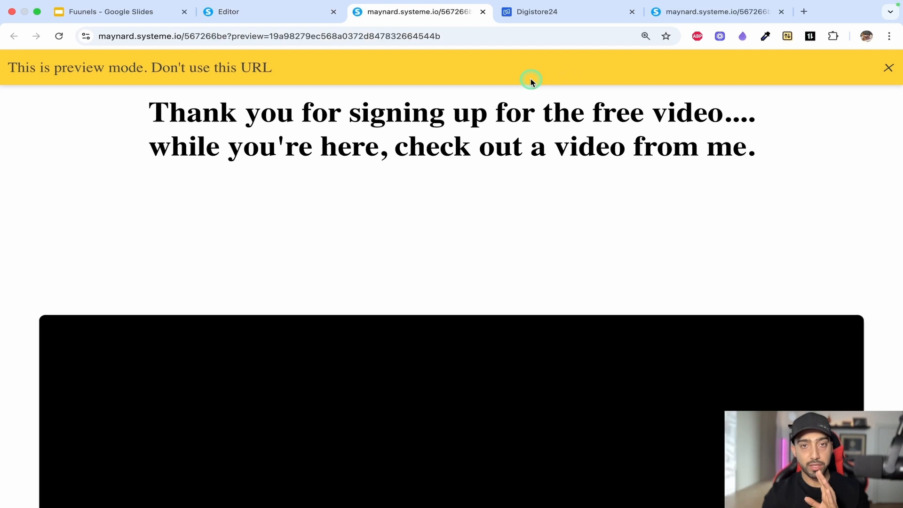
{"action": "scroll", "coordinate": [514, 171], "scroll_direction": "down", "scroll_amount": 8}
{"action": "scroll", "coordinate": [515, 172], "scroll_direction": "up", "scroll_amount": 5}
{"action": "scroll", "coordinate": [515, 172], "scroll_direction": "down", "scroll_amount": 4}
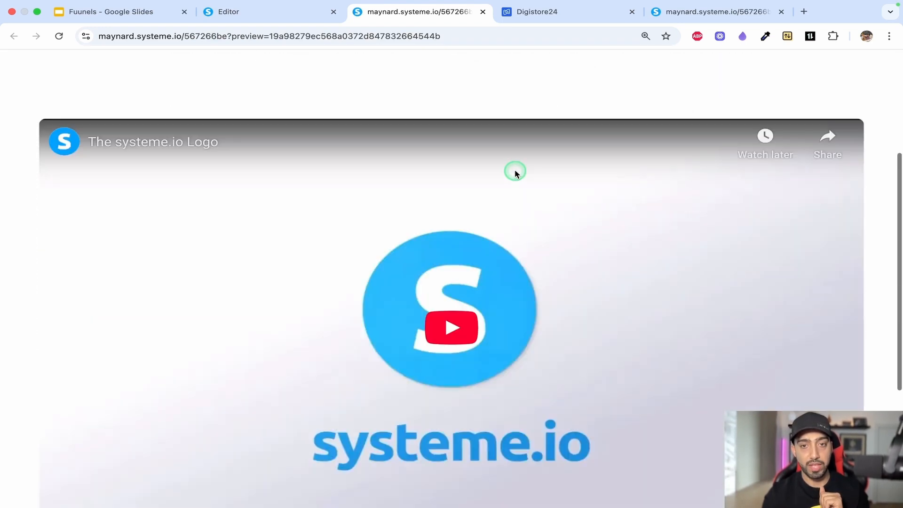
{"action": "left_click", "coordinate": [412, 448]}
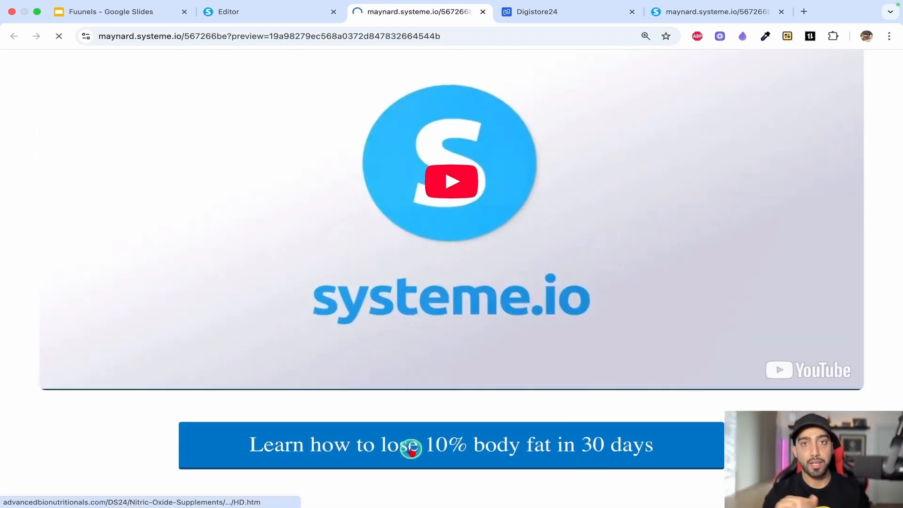